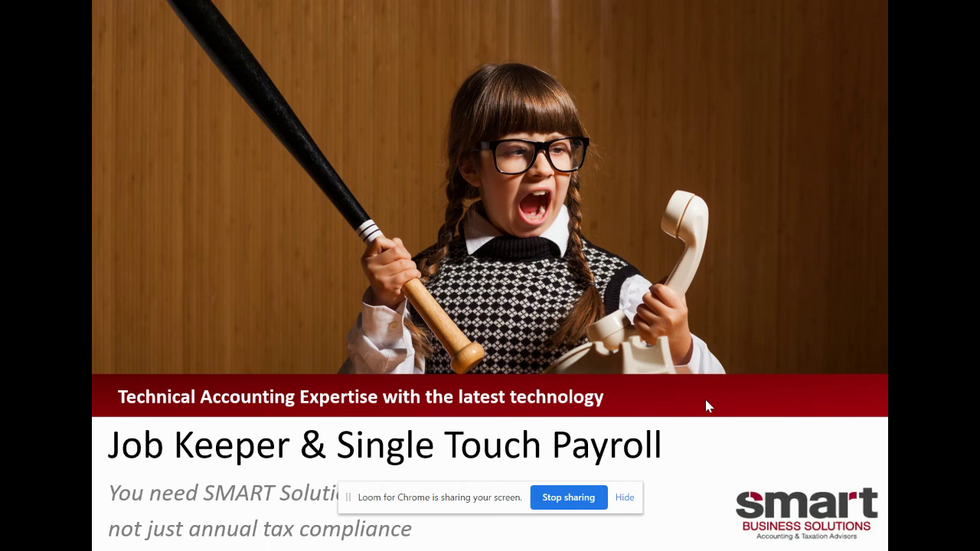
Step: Advance the slide show past the title slide toward slide 4, Superannuation guarantee
left_click(707, 407)
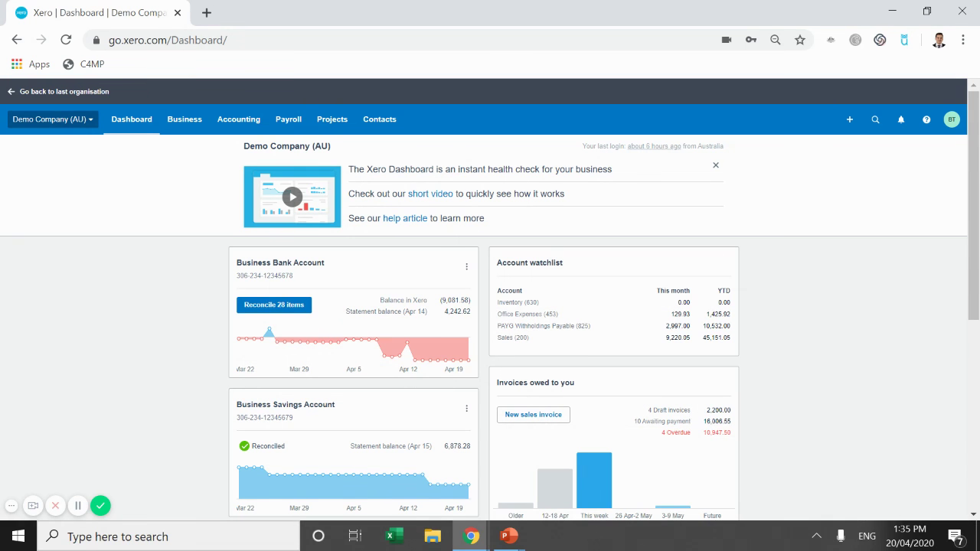
Step: Bring the Xero dashboard window back to the front
key("alt+Tab")
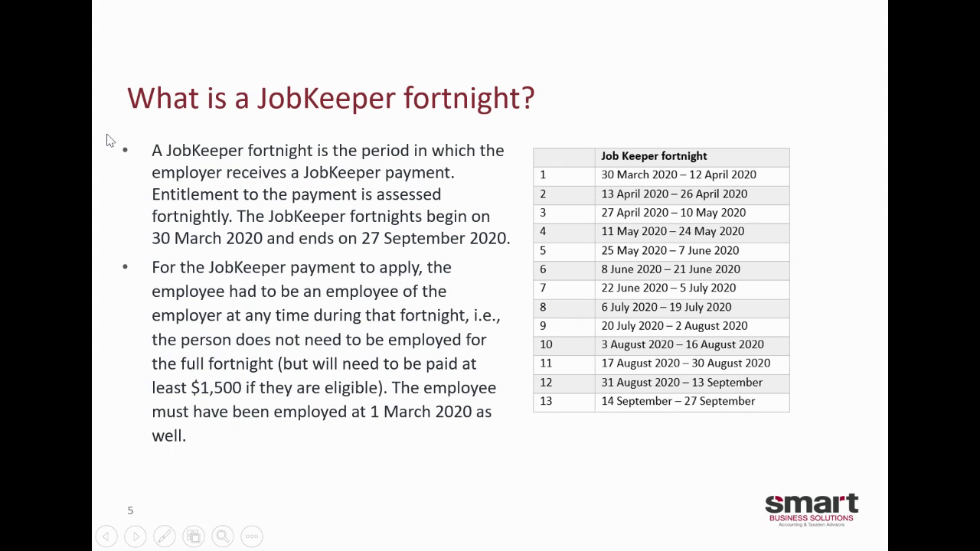
left_click(107, 140)
key("alt+Tab")
left_click(502, 153)
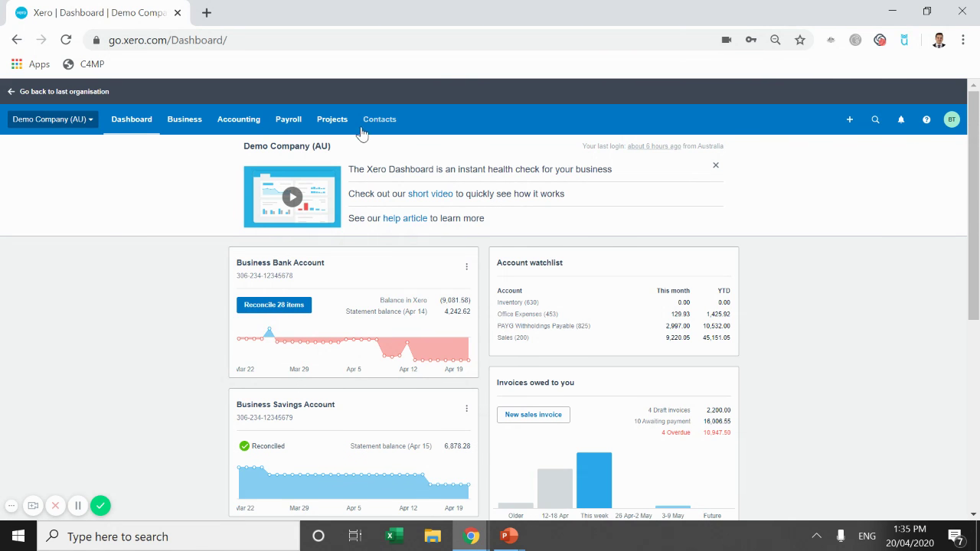
Step: Choose Payroll > Pay employees and scroll through the pay run history
left_click(300, 123)
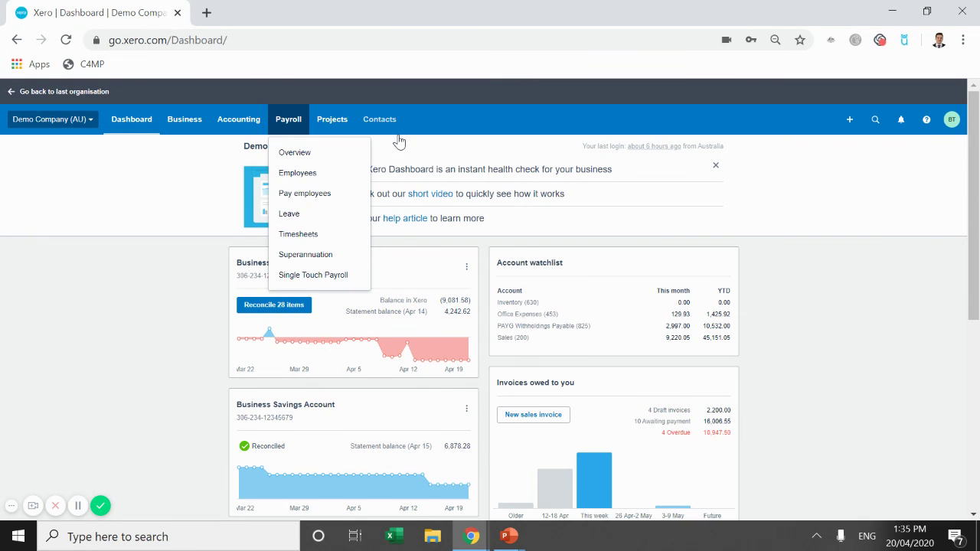
left_click(323, 197)
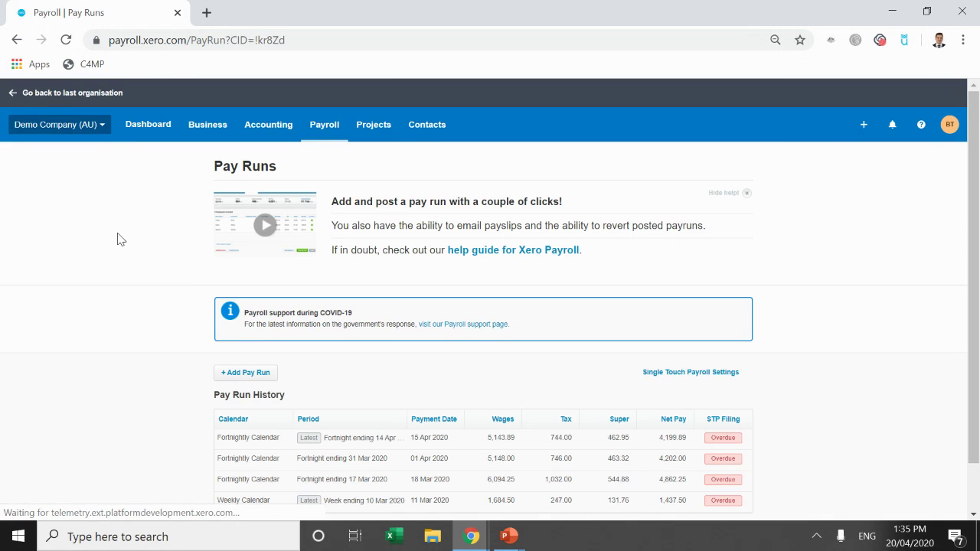
scroll(167, 233, "down", 1)
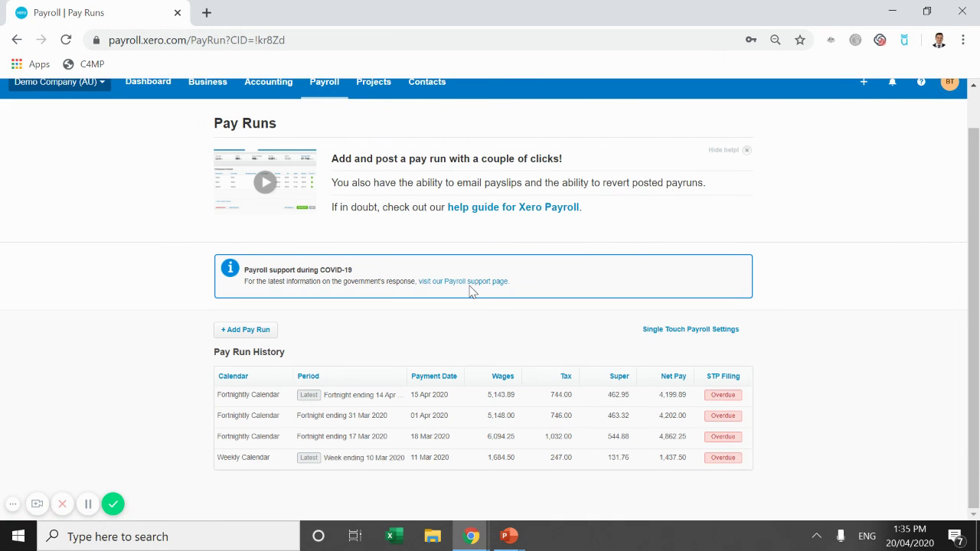
scroll(141, 236, "up", 1)
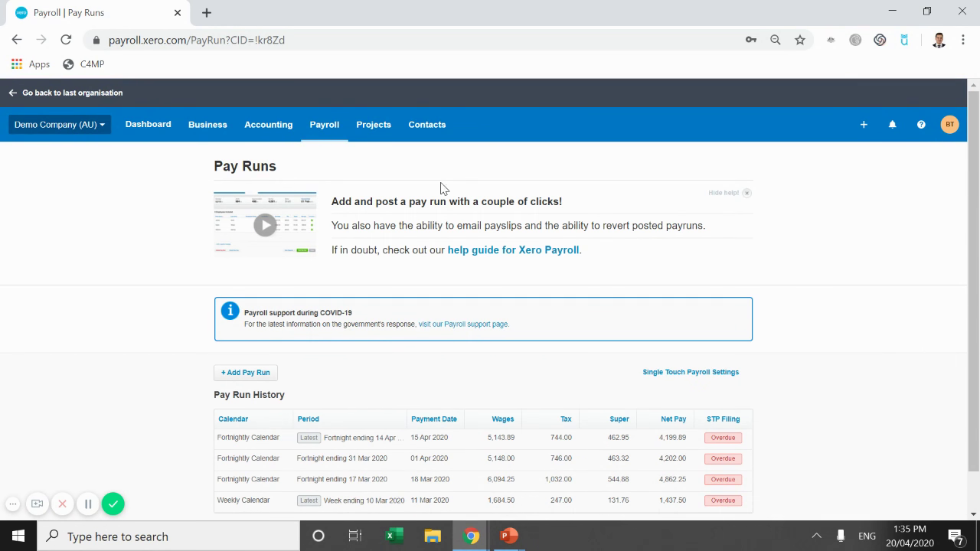
scroll(386, 344, "down", 1)
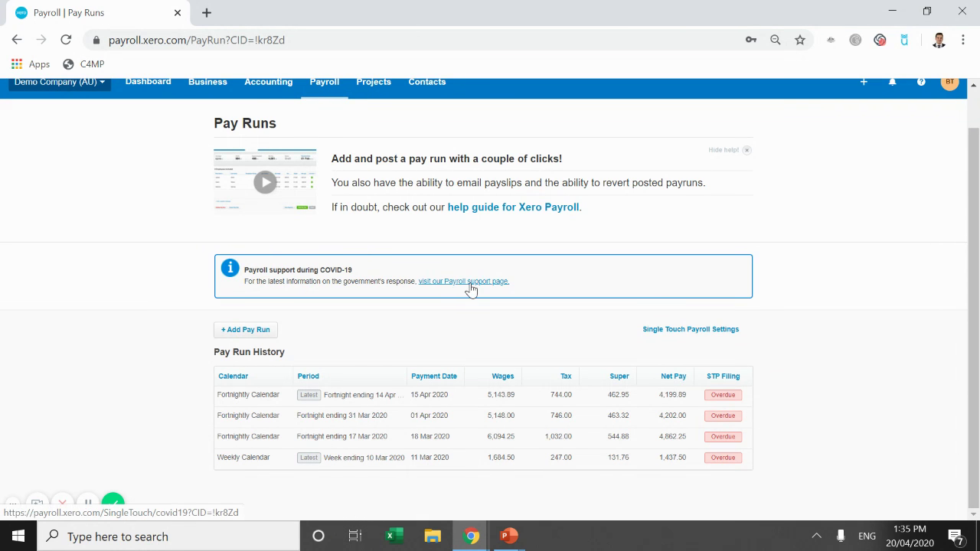
Step: From the Payroll support during COVID-19 page, open the ATO Register interest link in a new tab
left_click(469, 283)
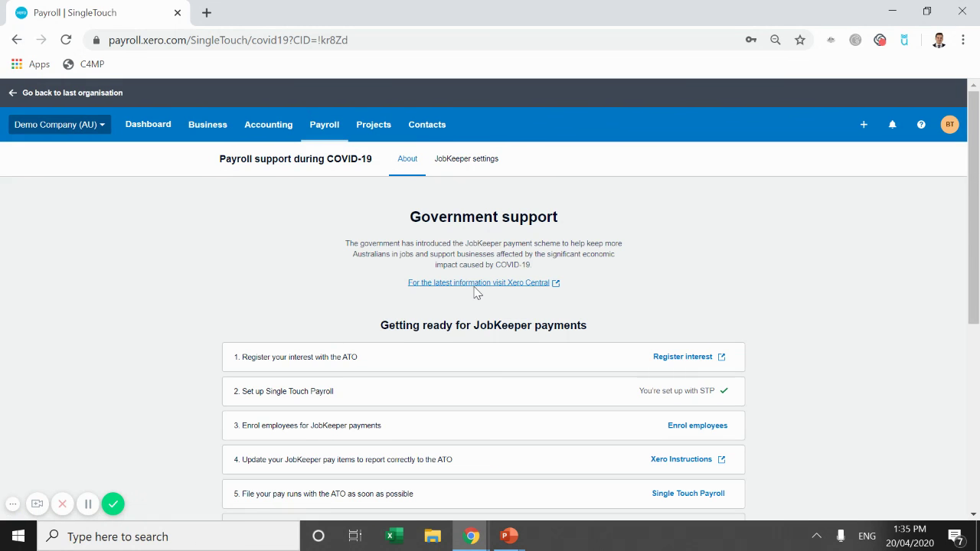
scroll(299, 328, "down", 3)
scroll(299, 328, "up", 1)
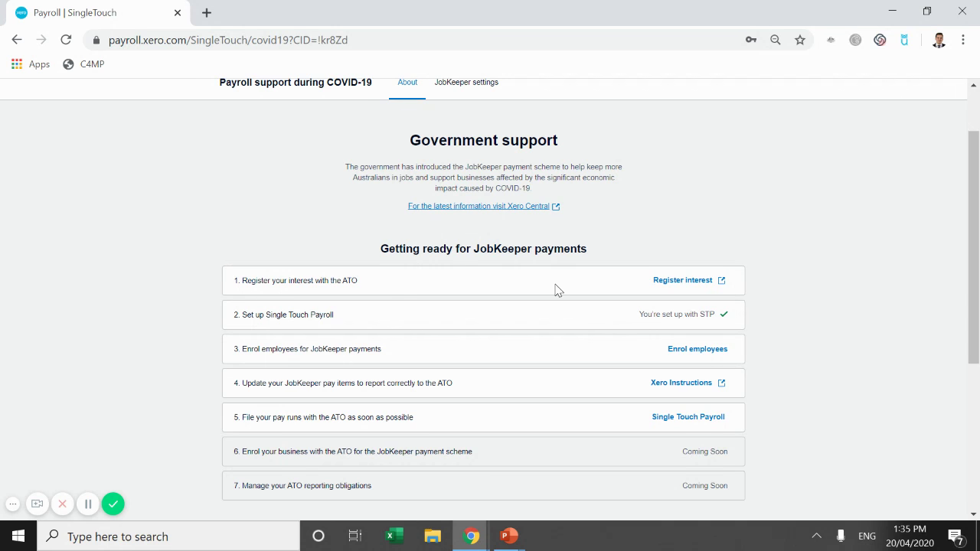
right_click(678, 286)
left_click(754, 296)
Step: Read through the ATO JobKeeper Payment page, then go back to the Payroll | SingleTouch tab
left_click(314, 11)
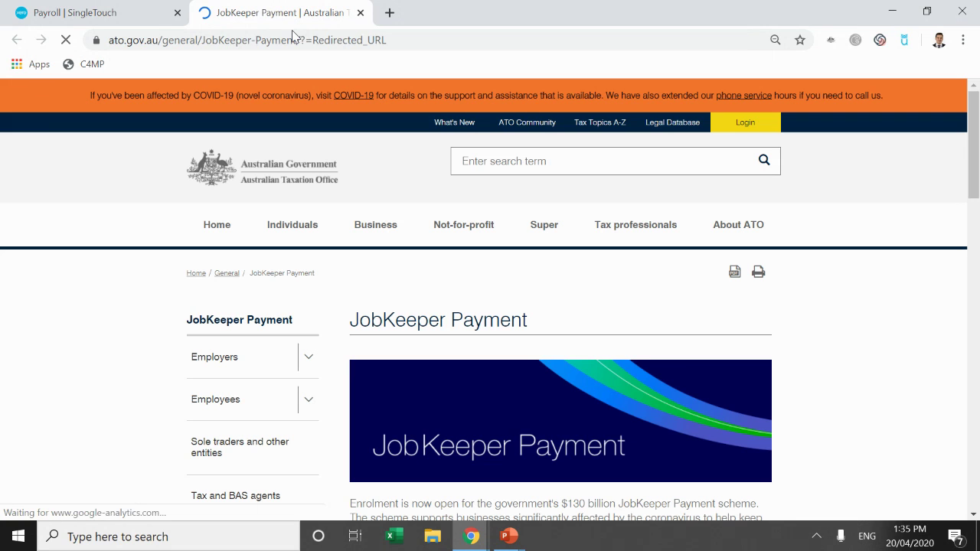
scroll(567, 184, "down", 2)
left_click_drag(567, 183, 611, 184)
scroll(508, 208, "down", 2)
scroll(507, 208, "up", 2)
scroll(490, 157, "down", 2)
scroll(624, 230, "down", 4)
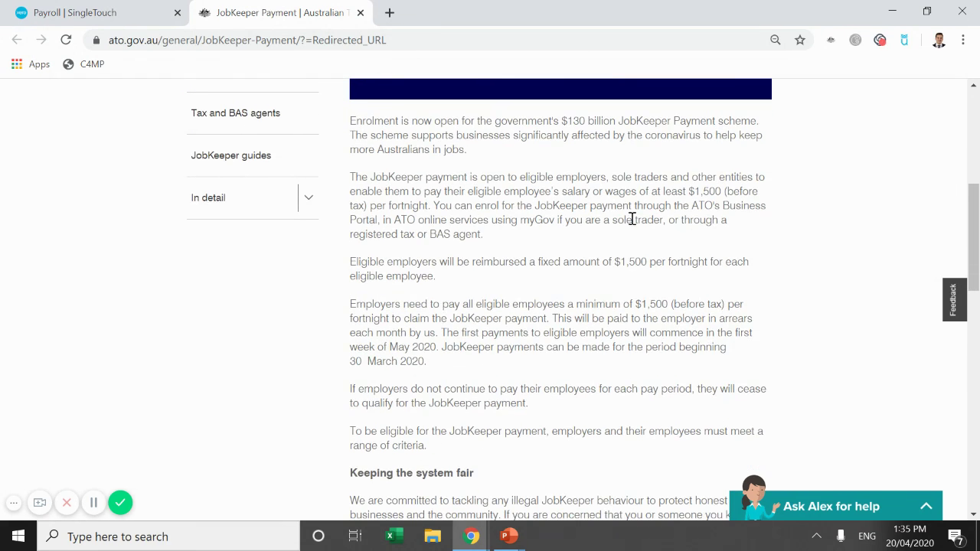
scroll(365, 239, "down", 2)
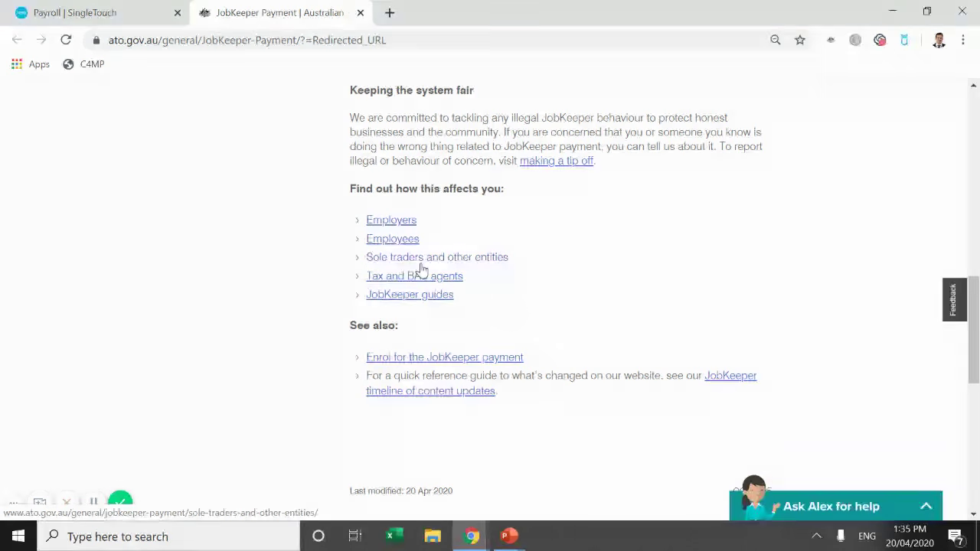
scroll(422, 278, "down", 2)
scroll(452, 260, "up", 3)
scroll(457, 256, "up", 5)
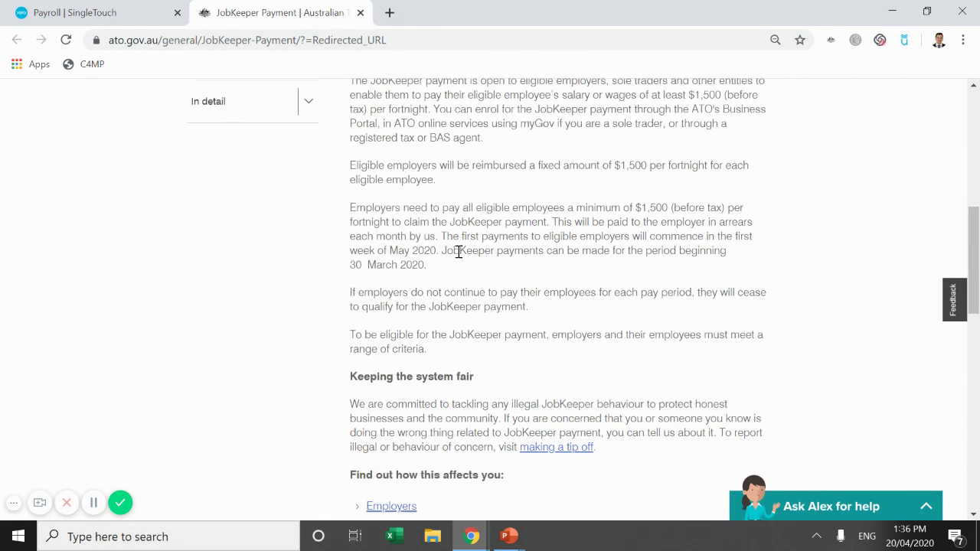
left_click_drag(619, 396, 453, 308)
left_click(517, 396)
left_click(54, 17)
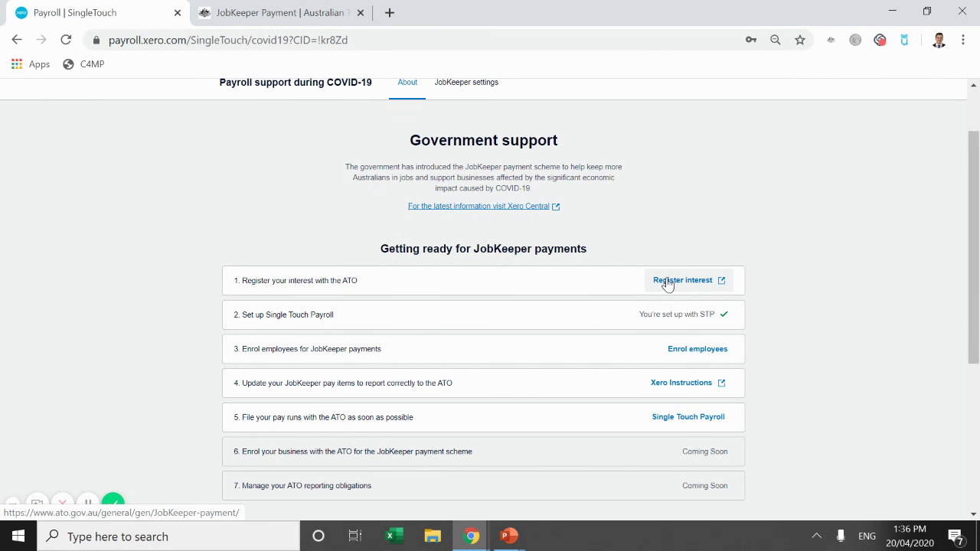
double_click(350, 280)
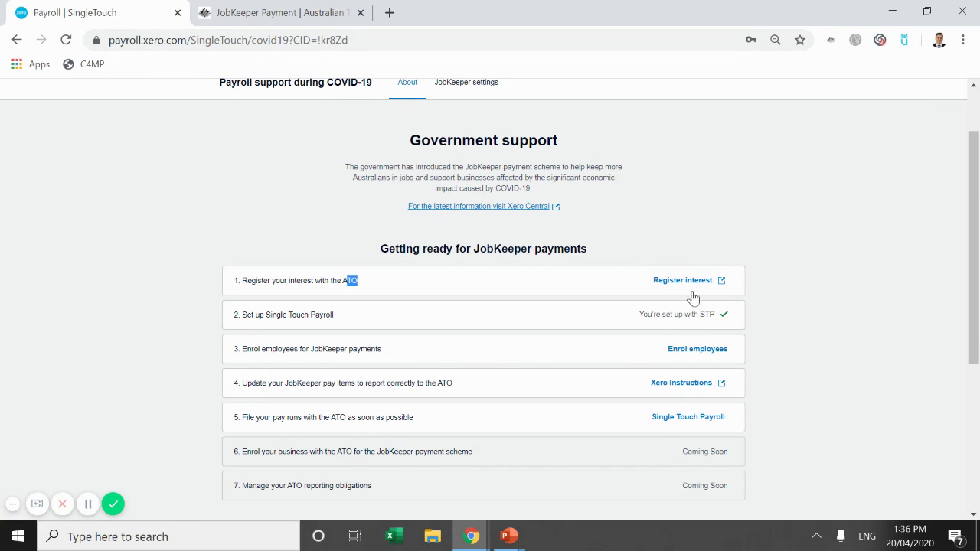
scroll(365, 350, "down", 1)
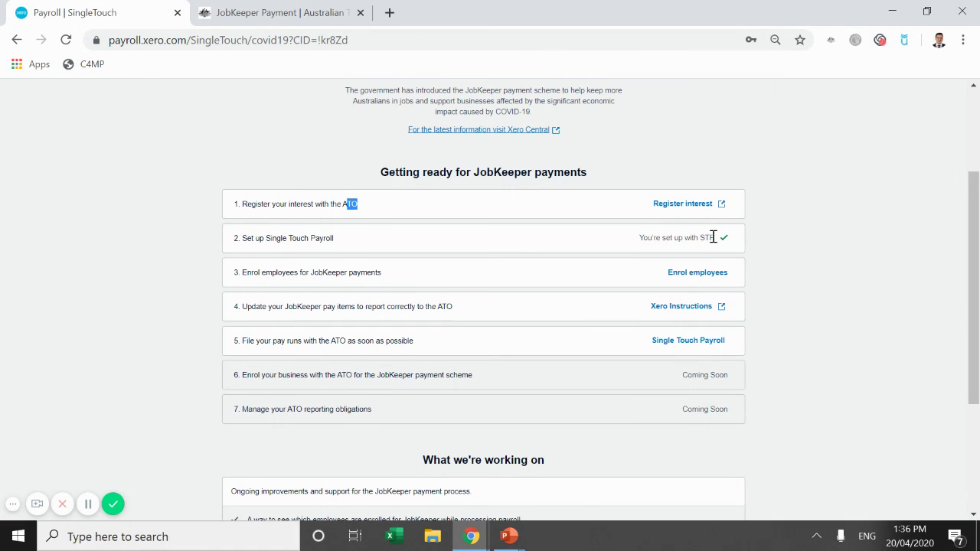
scroll(655, 251, "down", 1)
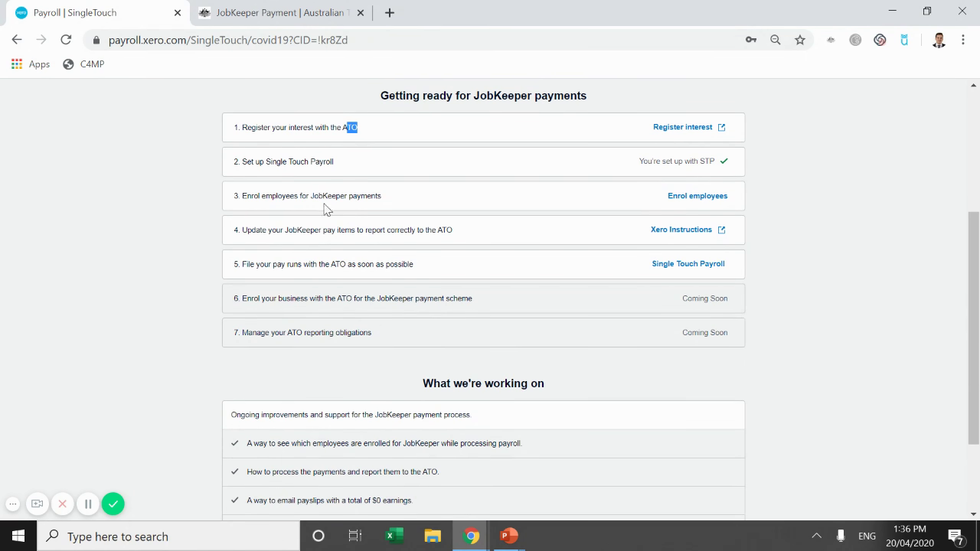
Step: Open JobKeeper settings via Enrol employees and scroll to the six potentially eligible employees
right_click(682, 194)
left_click(671, 198)
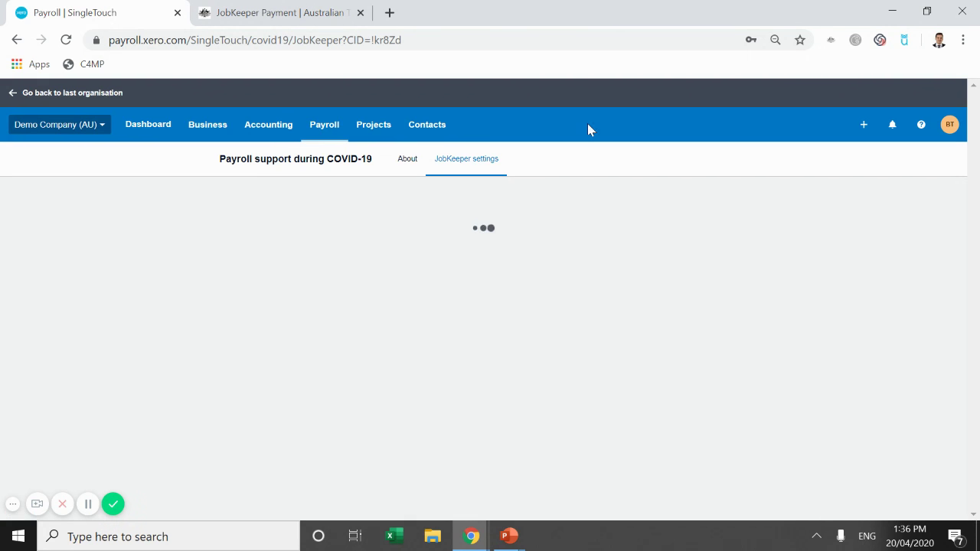
scroll(197, 175, "down", 1)
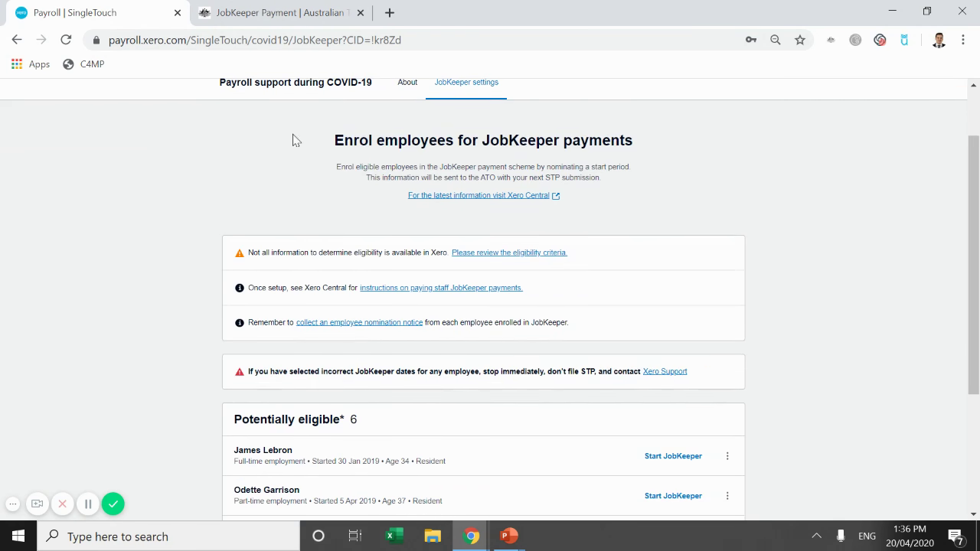
left_click_drag(302, 139, 593, 141)
left_click(814, 204)
scroll(722, 191, "down", 1)
scroll(724, 191, "up", 2)
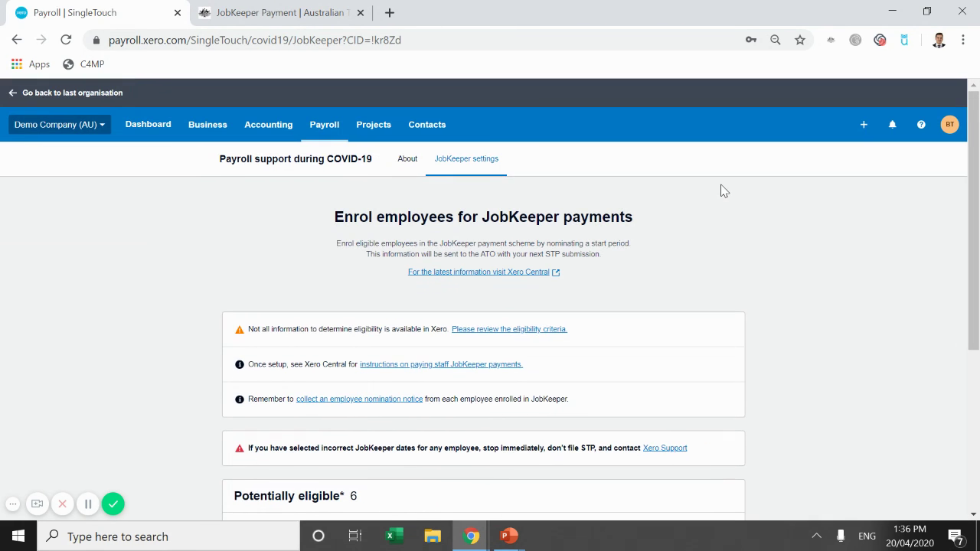
scroll(724, 190, "down", 2)
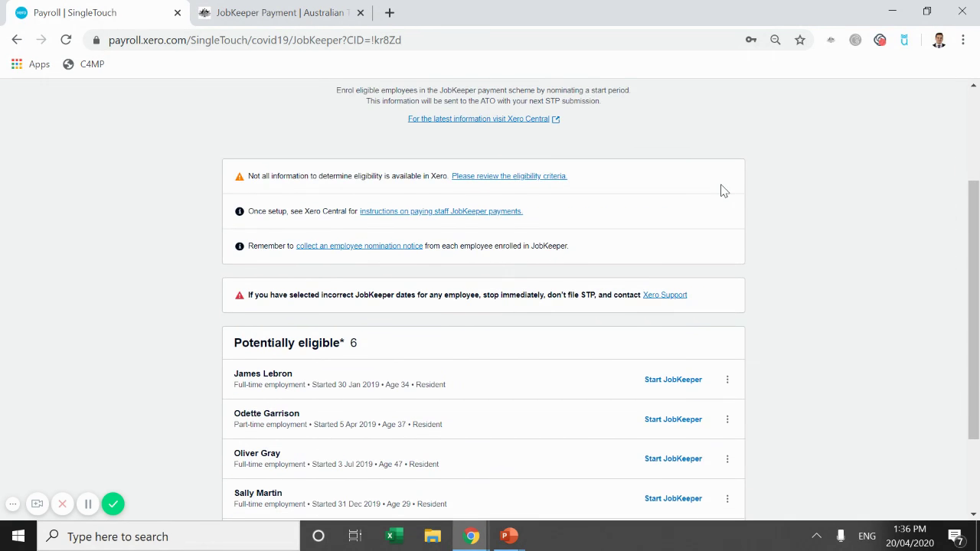
scroll(723, 190, "up", 1)
scroll(724, 191, "down", 3)
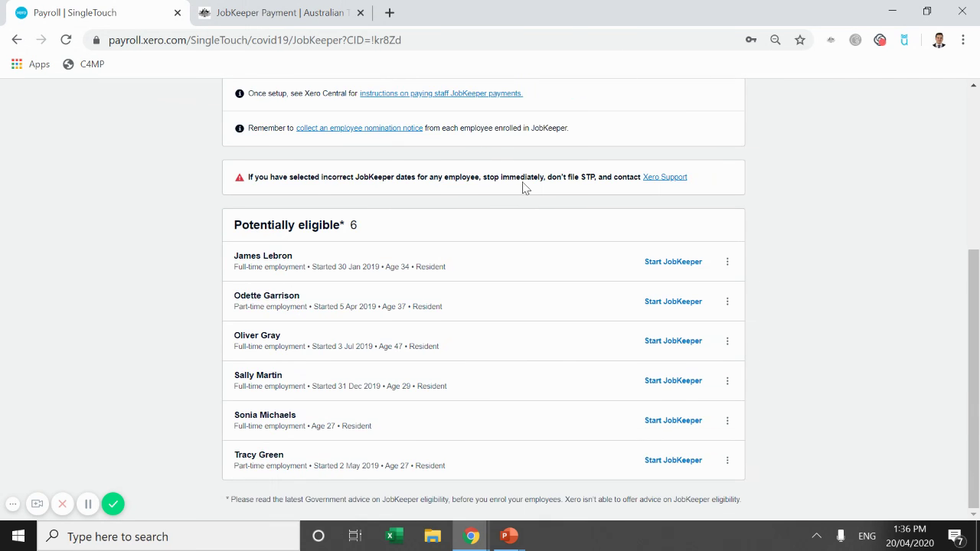
scroll(515, 322, "up", 1)
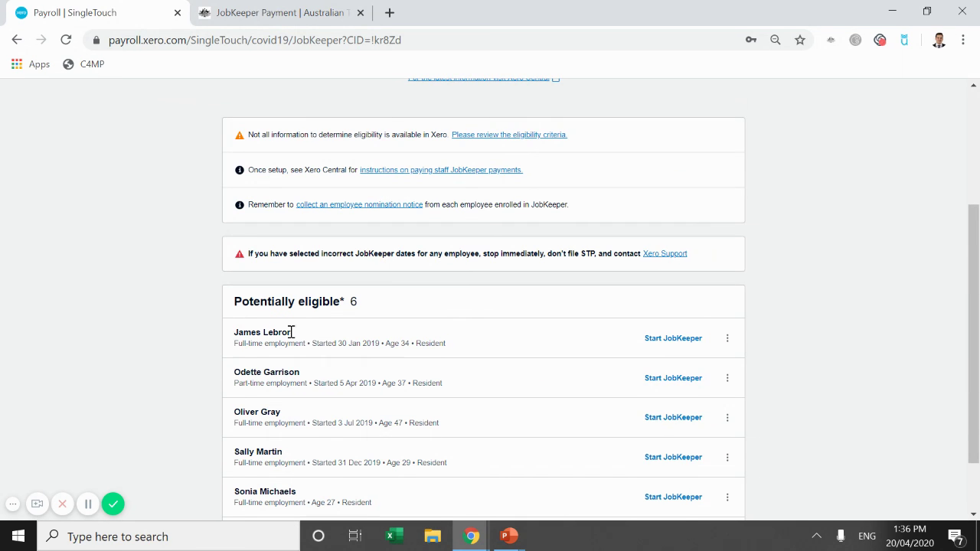
scroll(320, 372, "down", 1)
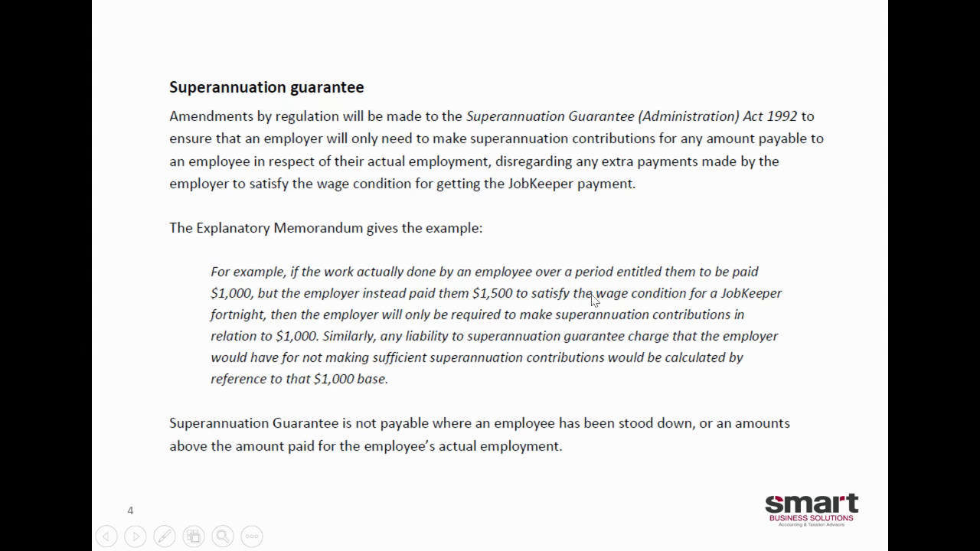
key("alt+Tab")
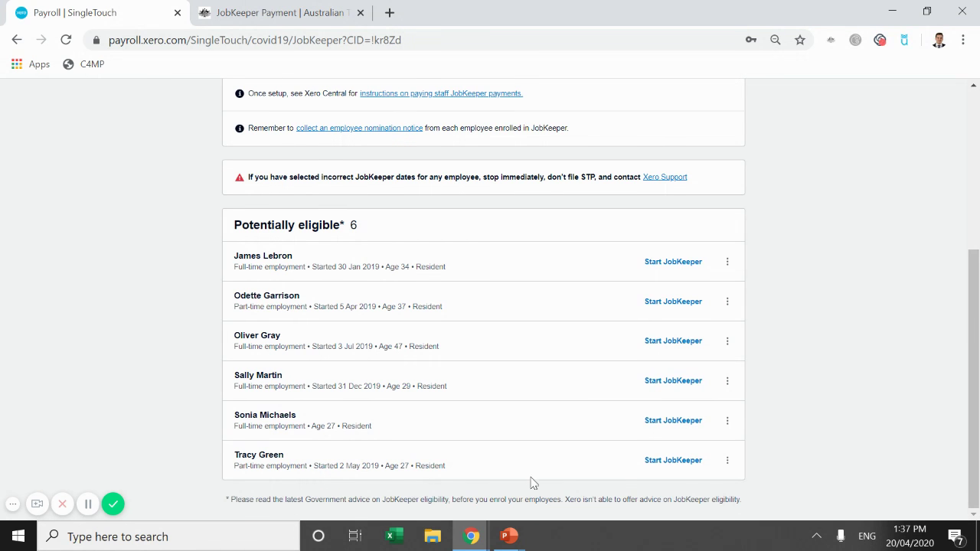
scroll(528, 480, "up", 1)
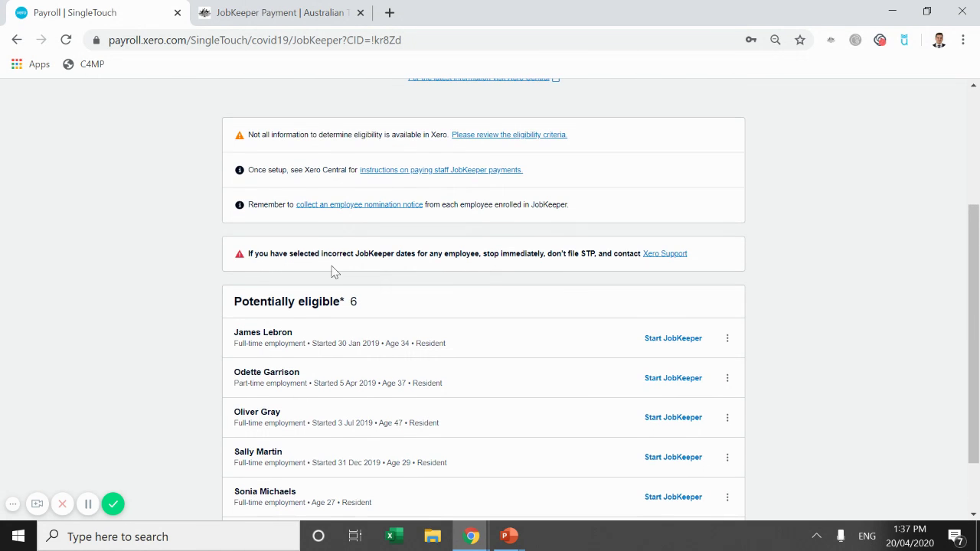
Step: Open and read the ATO eligibility criteria page, then close both ATO guidance tabs
right_click(517, 137)
left_click(530, 146)
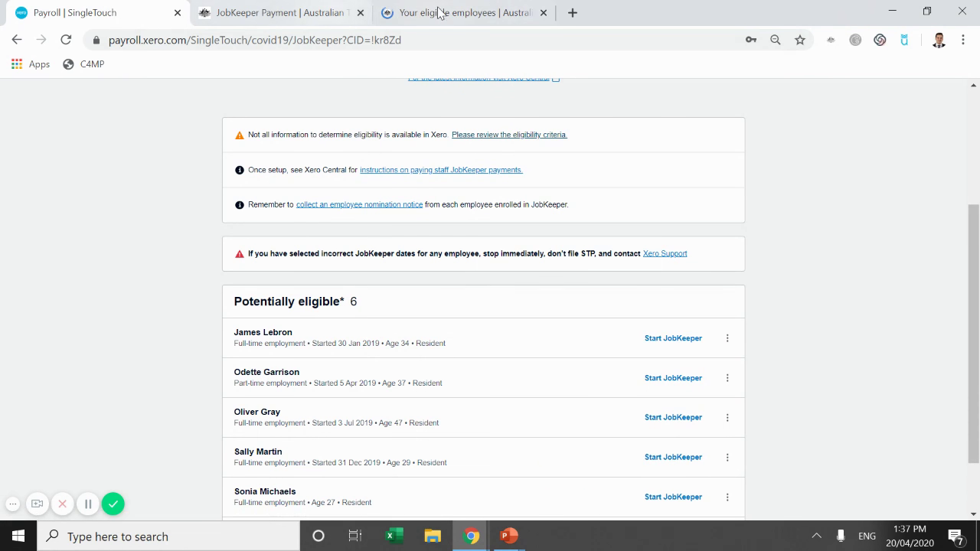
left_click(452, 12)
scroll(480, 170, "down", 3)
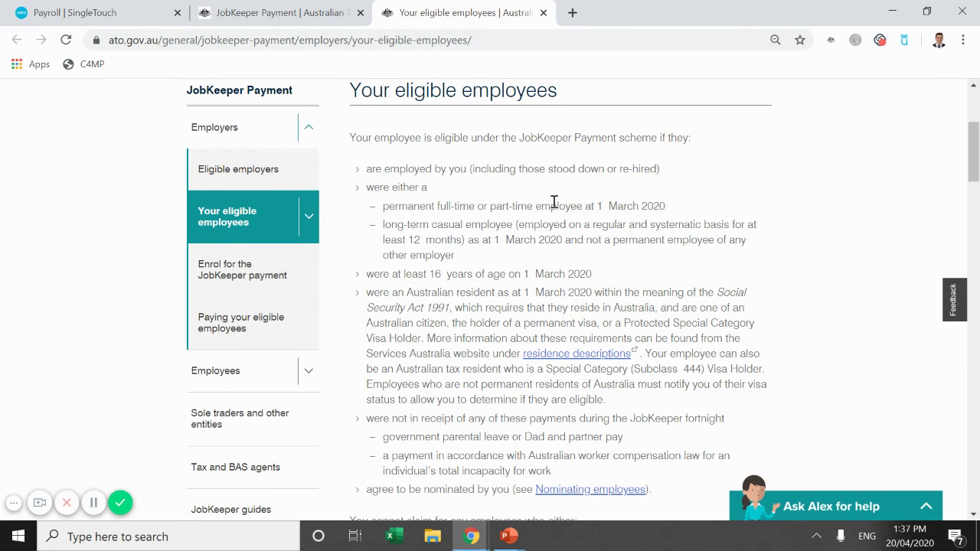
scroll(378, 262, "down", 1)
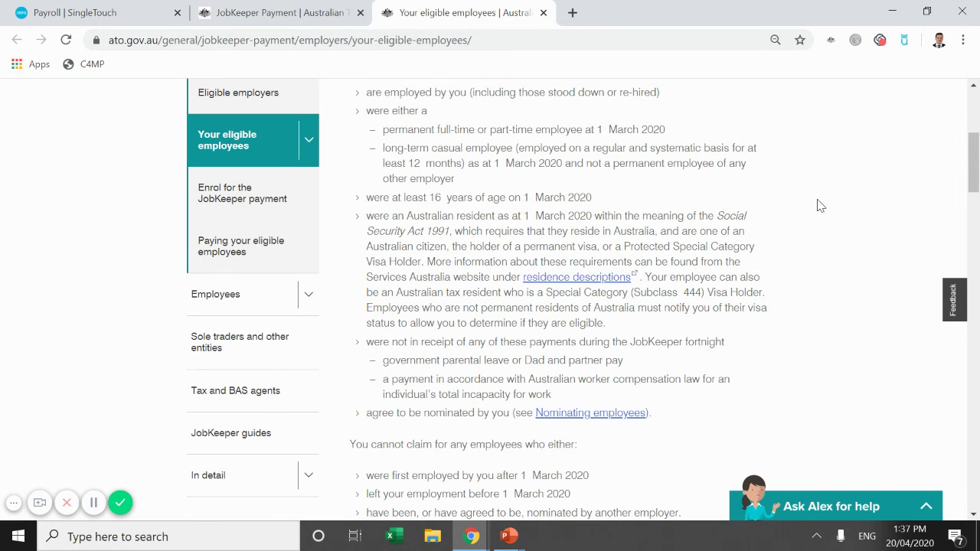
scroll(738, 161, "down", 2)
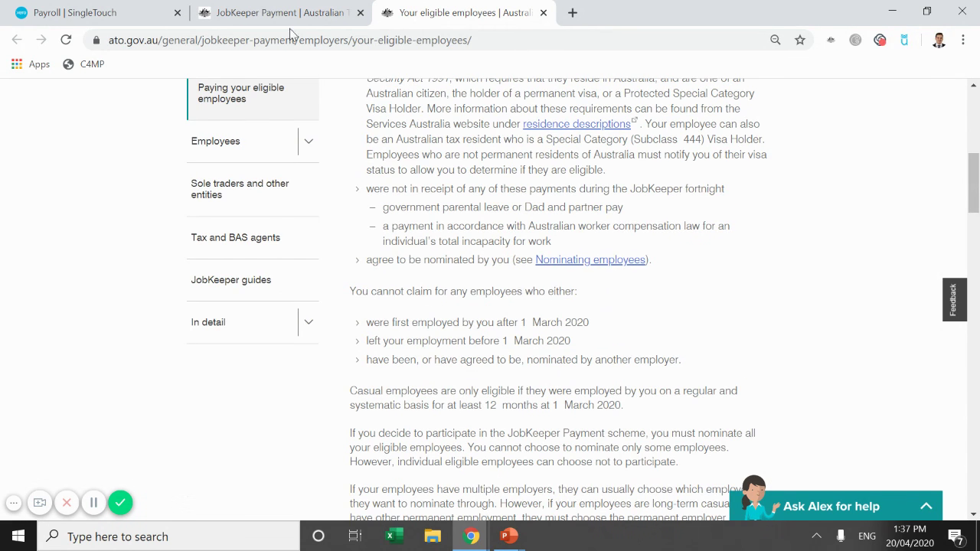
left_click(360, 12)
left_click(360, 12)
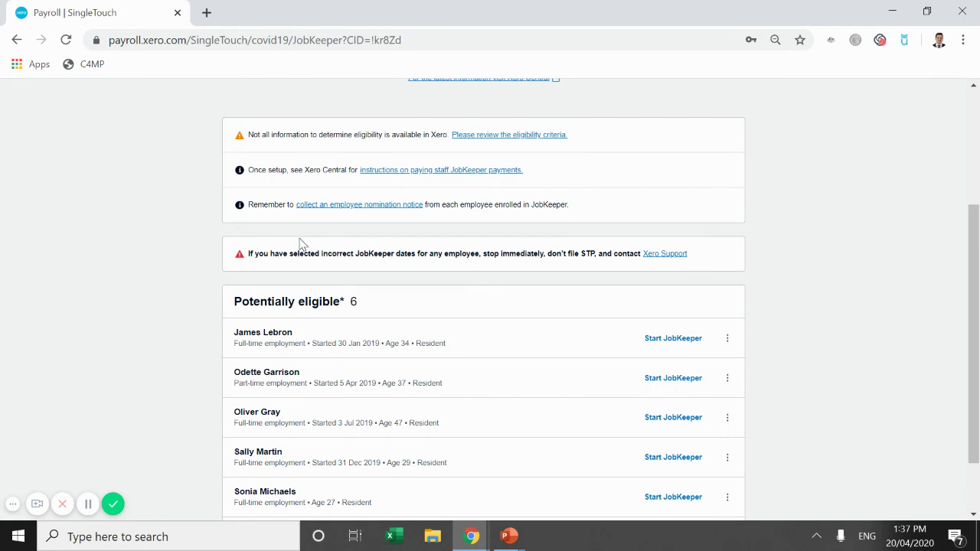
Step: Scroll the JobKeeper list and review the warning about incorrect JobKeeper dates
scroll(772, 256, "down", 1)
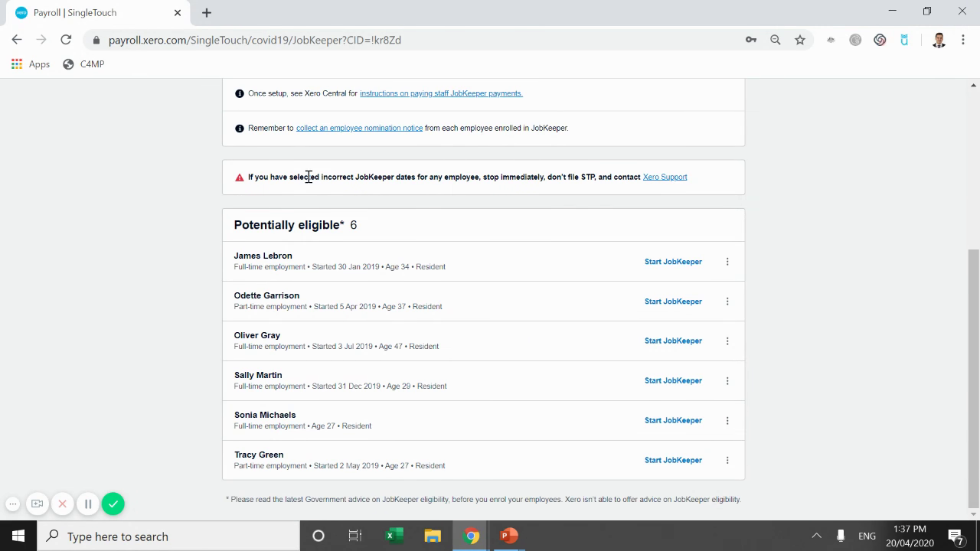
left_click_drag(387, 177, 534, 189)
left_click(197, 171)
Step: Start JobKeeper from ATO Fortnight 01 for the first and third employees, saving each for reporting
left_click(673, 261)
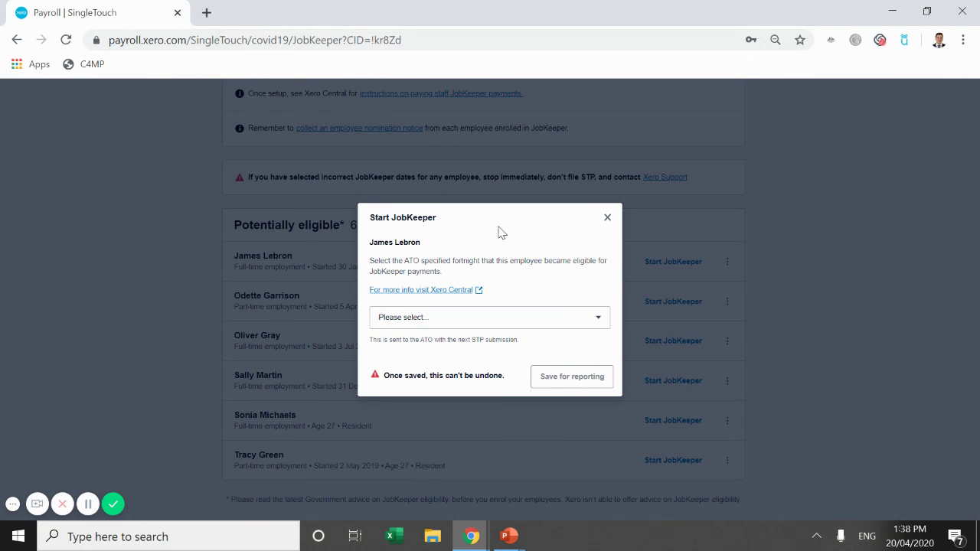
left_click(491, 322)
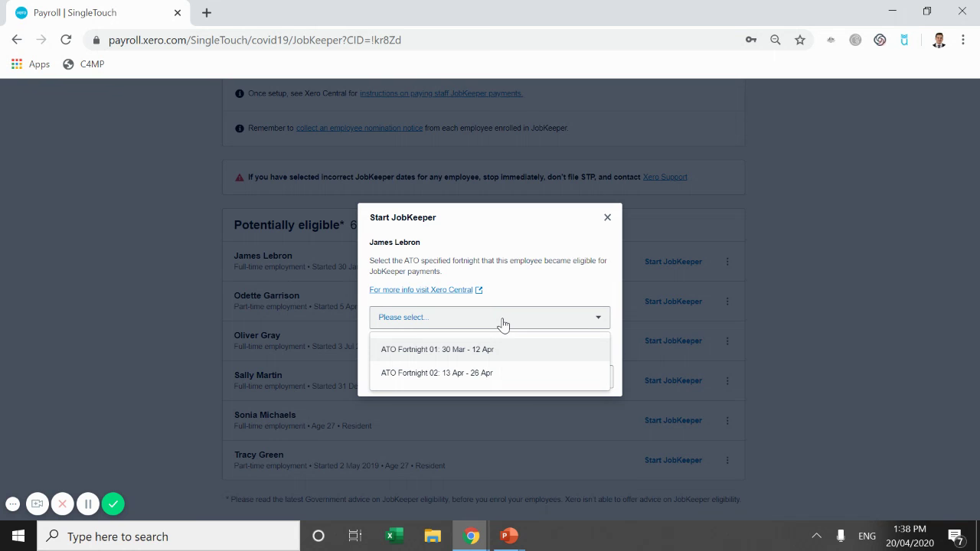
left_click(455, 358)
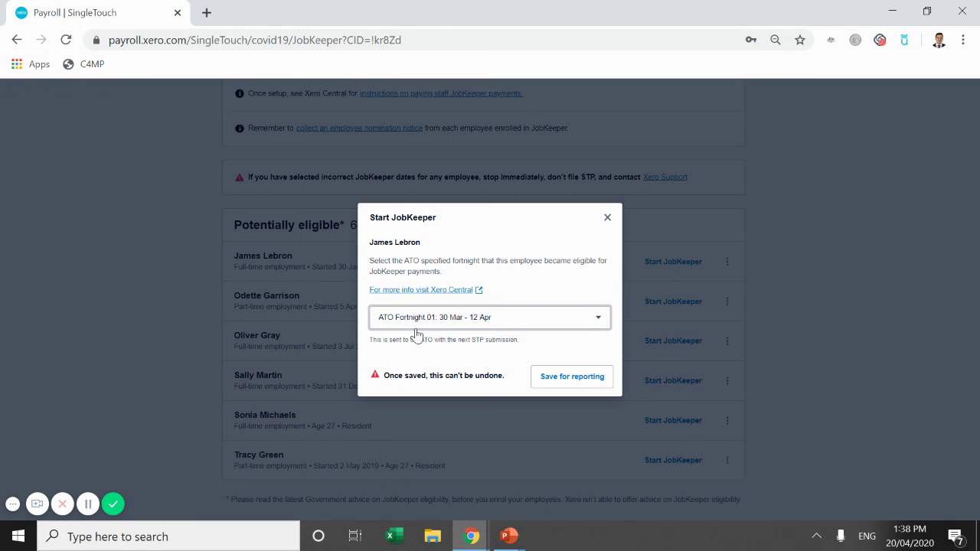
left_click(582, 389)
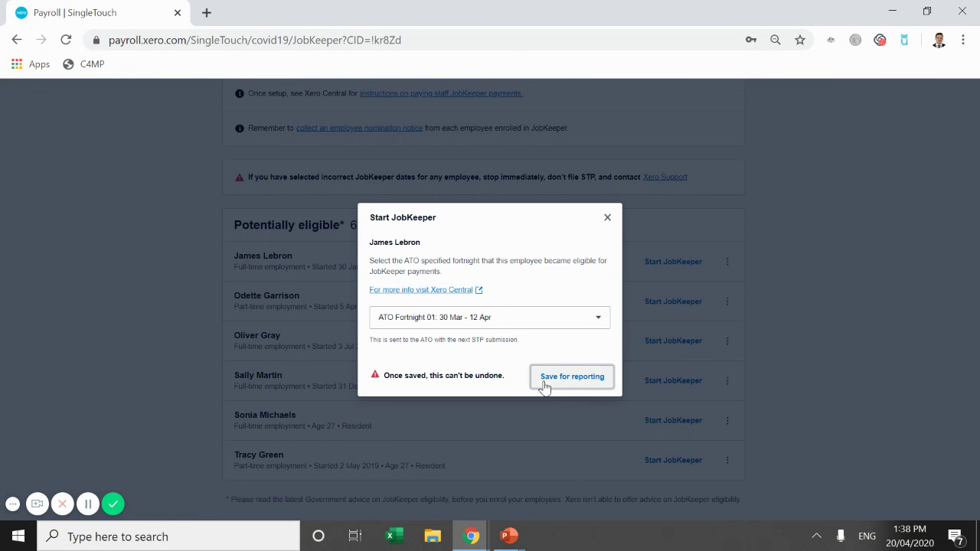
left_click(543, 383)
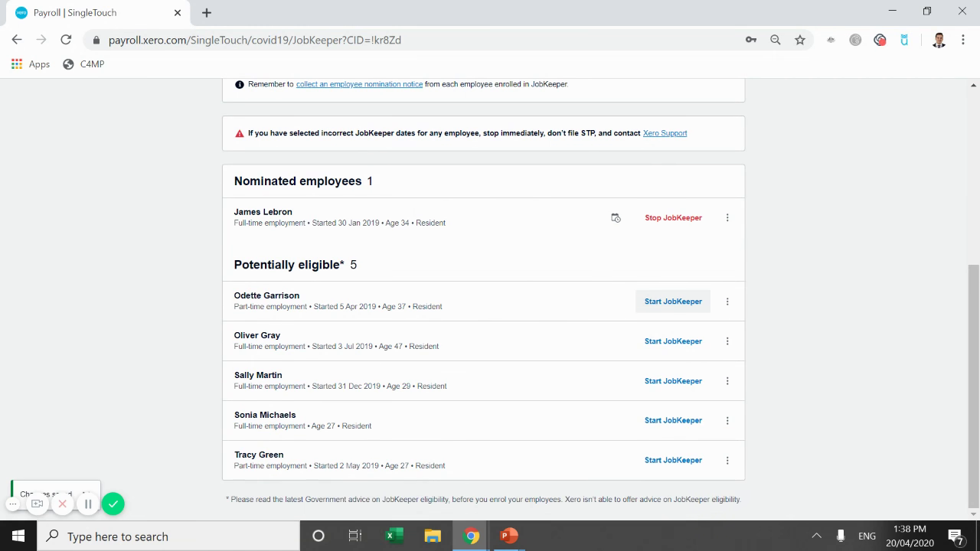
left_click(668, 351)
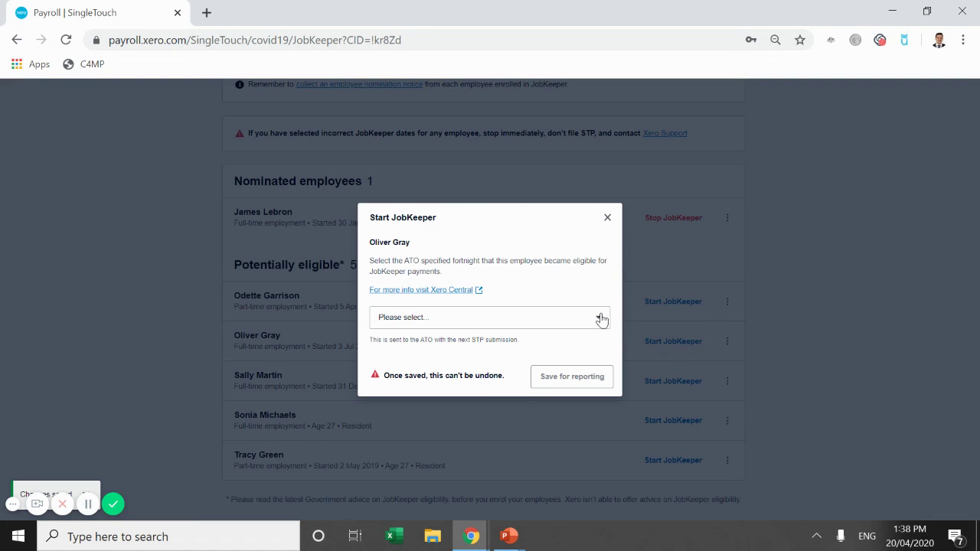
left_click(551, 320)
left_click(473, 351)
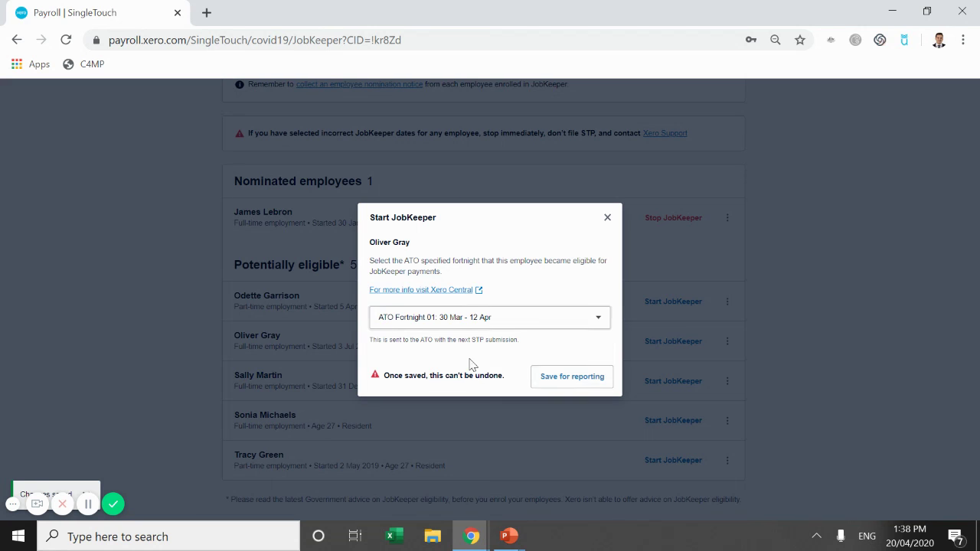
left_click(561, 380)
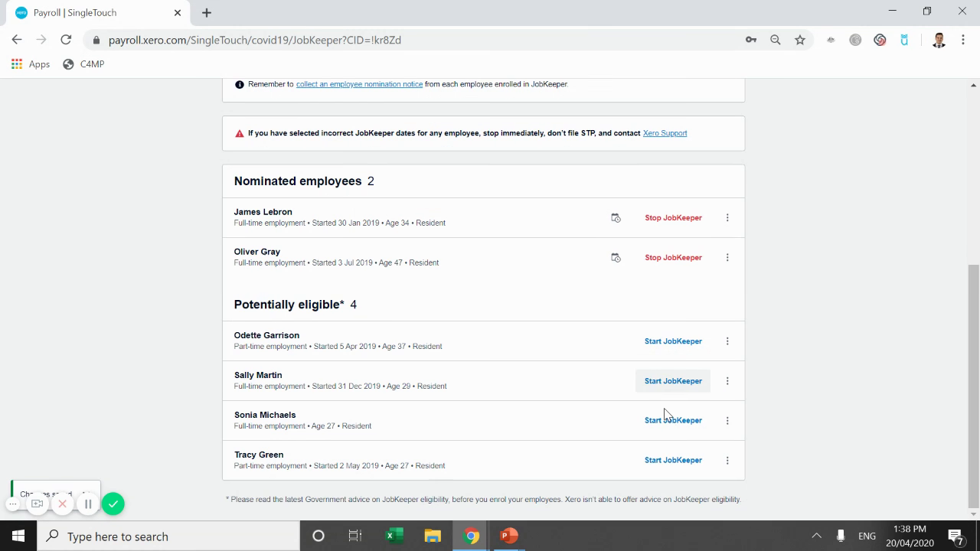
Step: Nominate one more employee from ATO Fortnight 01, save for reporting, and check the updated lists
left_click(659, 389)
left_click(459, 318)
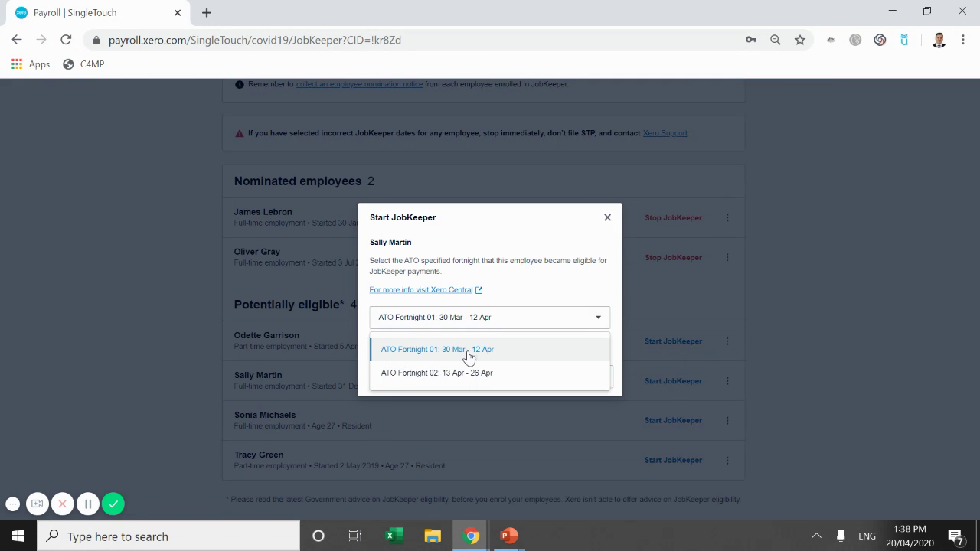
left_click(468, 350)
left_click(573, 376)
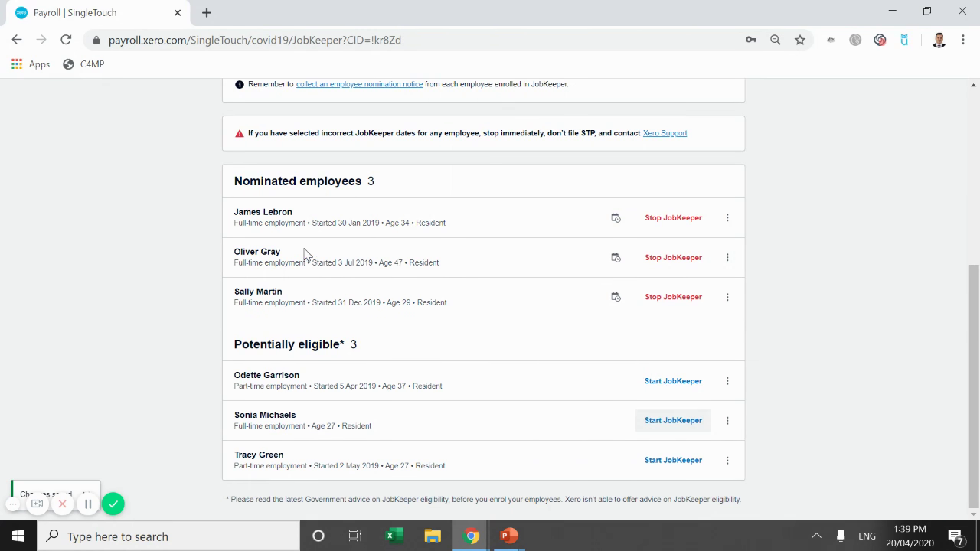
scroll(383, 321, "up", 3)
scroll(356, 339, "down", 2)
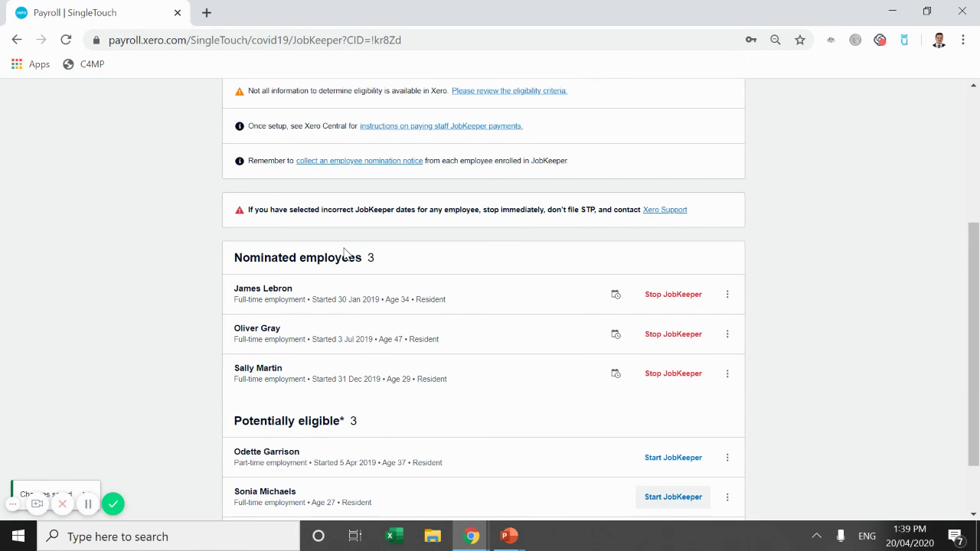
scroll(356, 268, "down", 1)
scroll(368, 289, "up", 4)
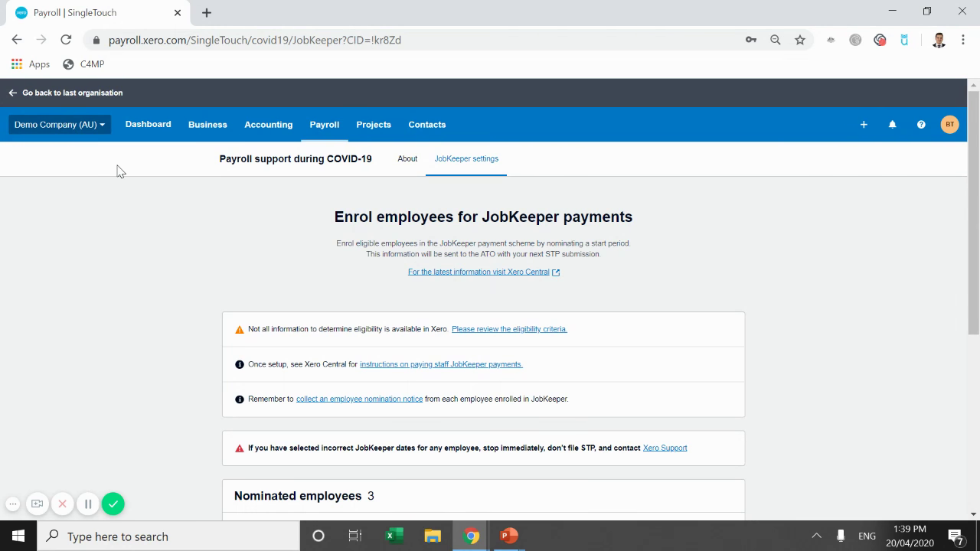
scroll(161, 195, "down", 4)
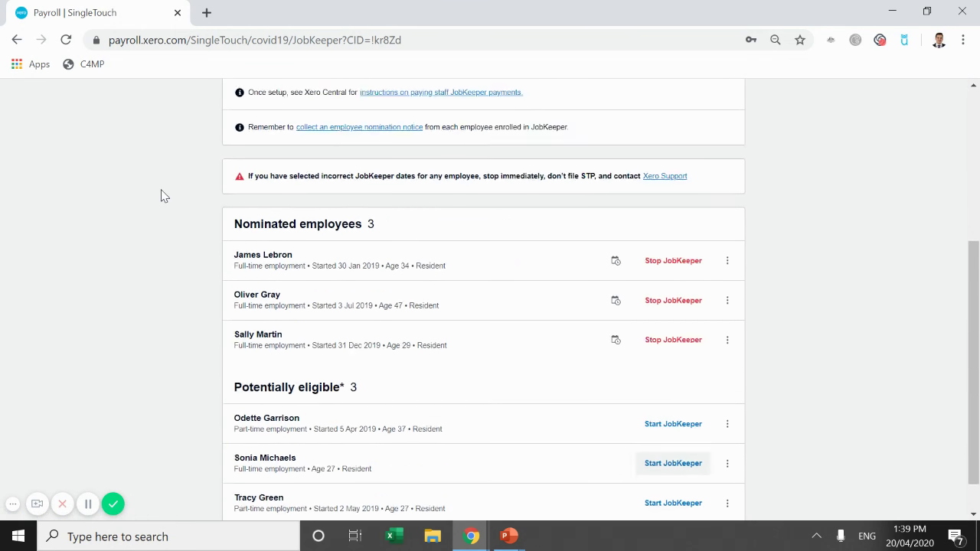
scroll(160, 195, "up", 3)
scroll(451, 186, "up", 1)
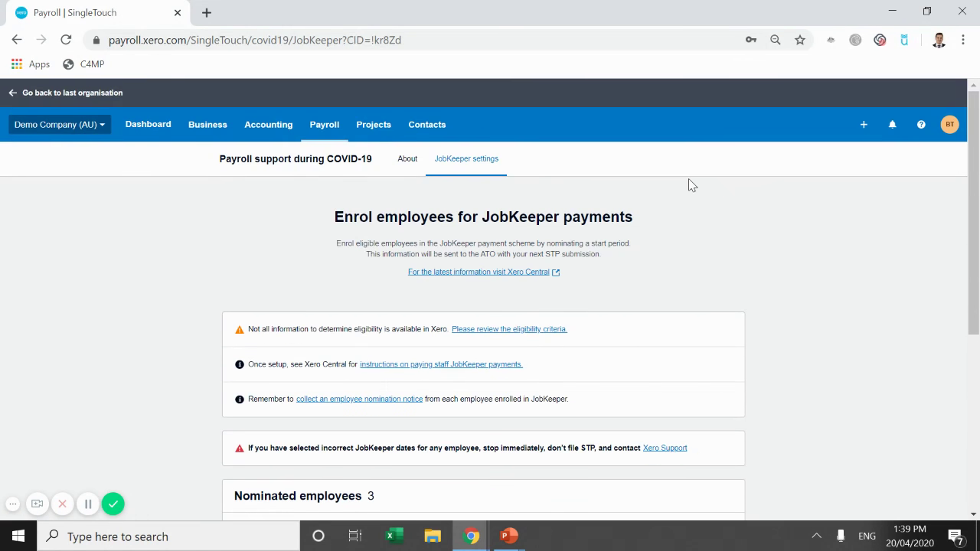
Step: Go to the COVID-19 payroll support overview and scroll through its Getting ready for JobKeeper steps
left_click(331, 137)
left_click_drag(650, 206, 369, 158)
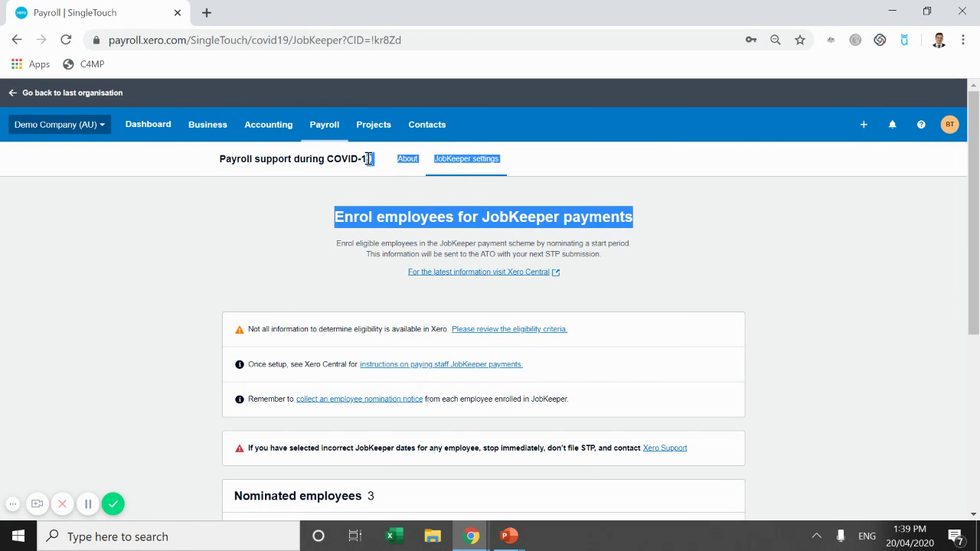
left_click(407, 160)
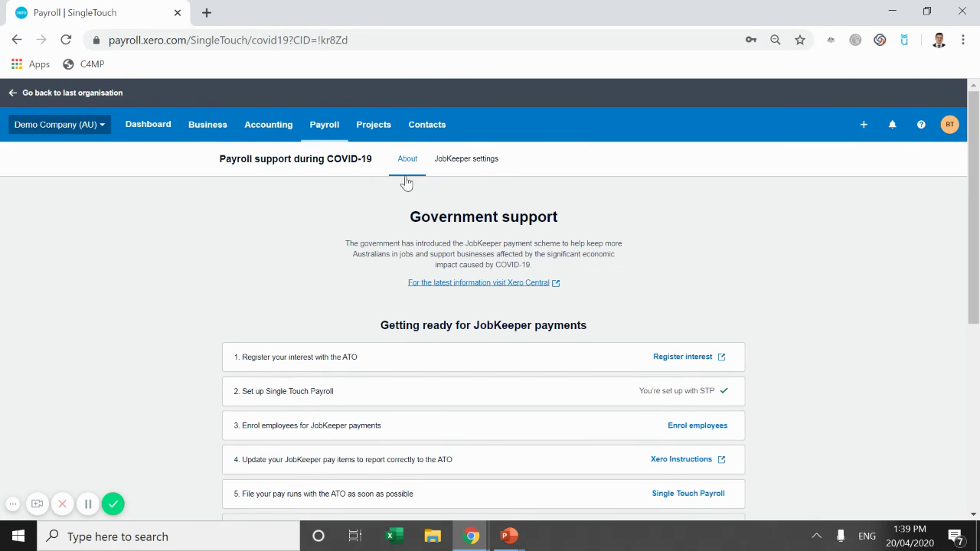
scroll(260, 456, "down", 1)
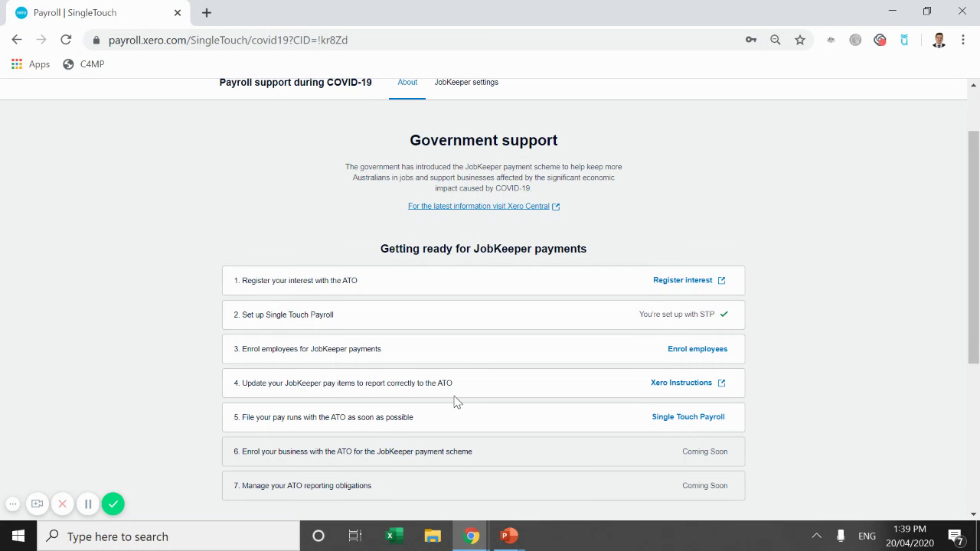
scroll(543, 407, "up", 1)
scroll(544, 407, "down", 1)
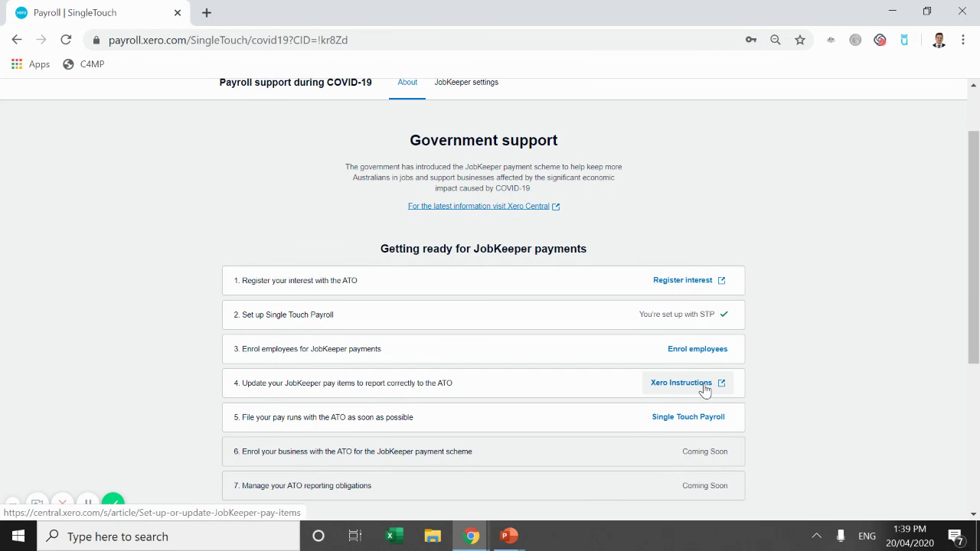
scroll(481, 322, "up", 1)
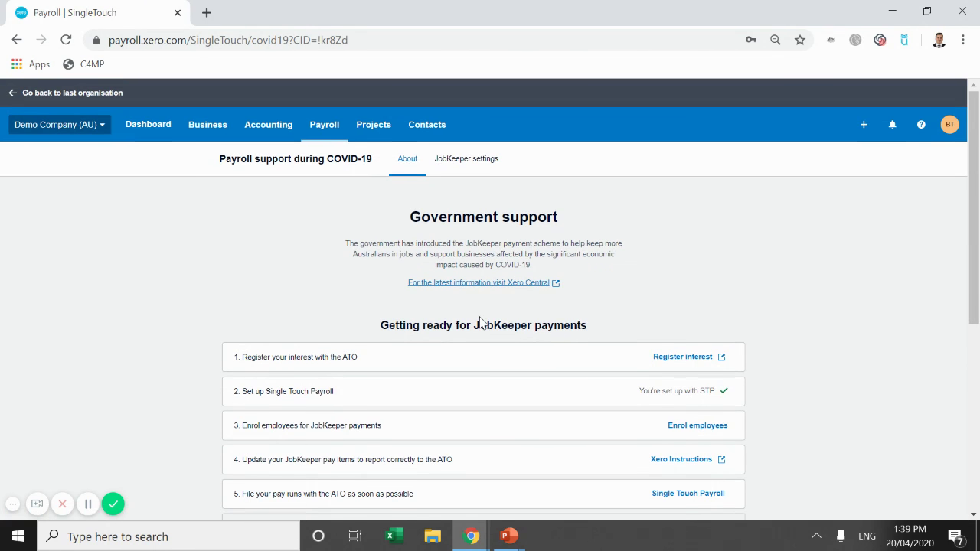
Step: Go from the Dashboard through Demo Company (AU) Settings into Payroll settings on Pay Items
left_click(152, 135)
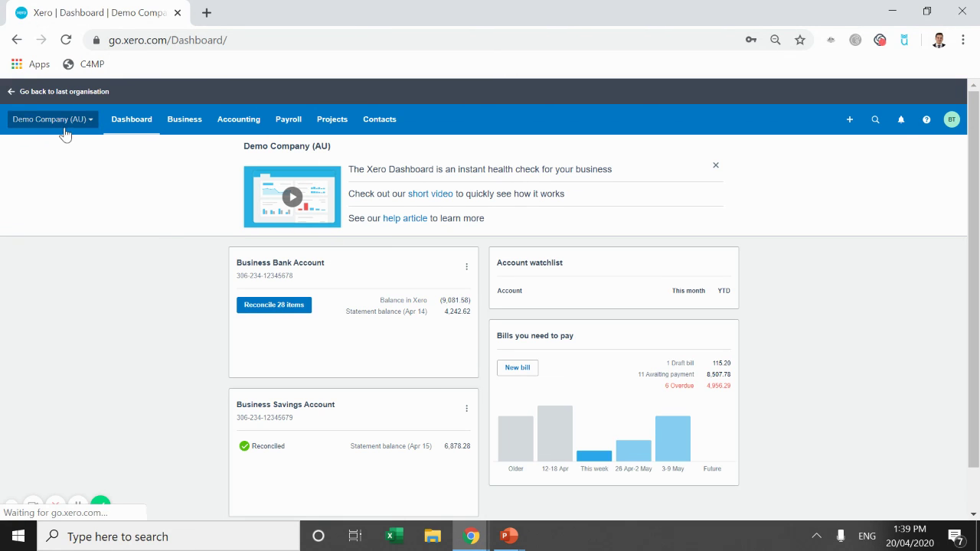
left_click(58, 120)
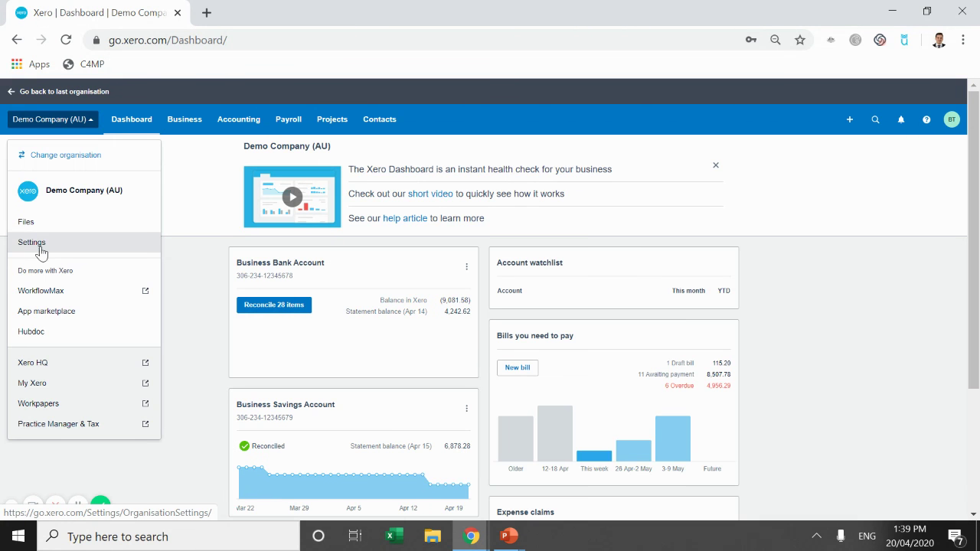
left_click(46, 245)
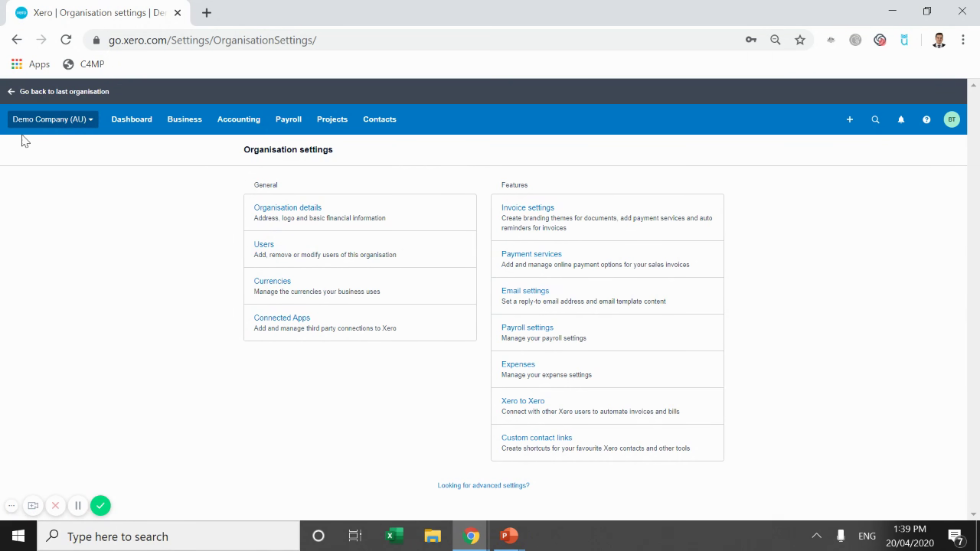
left_click(542, 337)
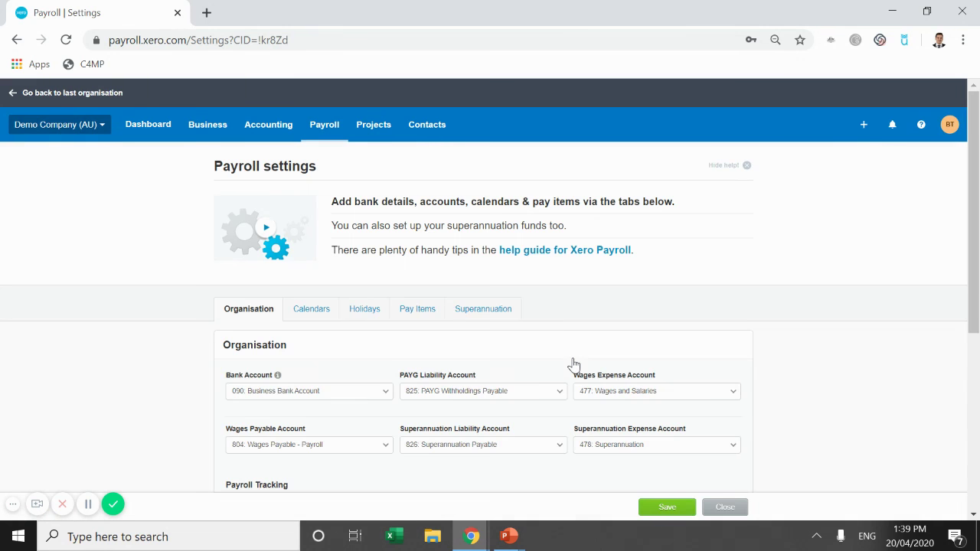
scroll(601, 345, "down", 1)
Step: Open the JobKeeper Payment top up earning from the payroll Pay Items settings
left_click(422, 239)
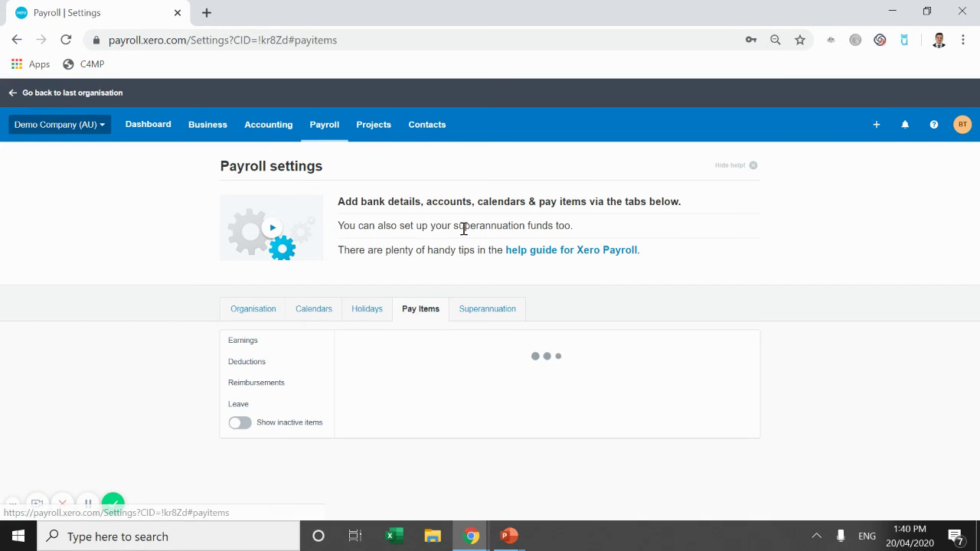
scroll(663, 212, "down", 2)
scroll(663, 212, "down", 1)
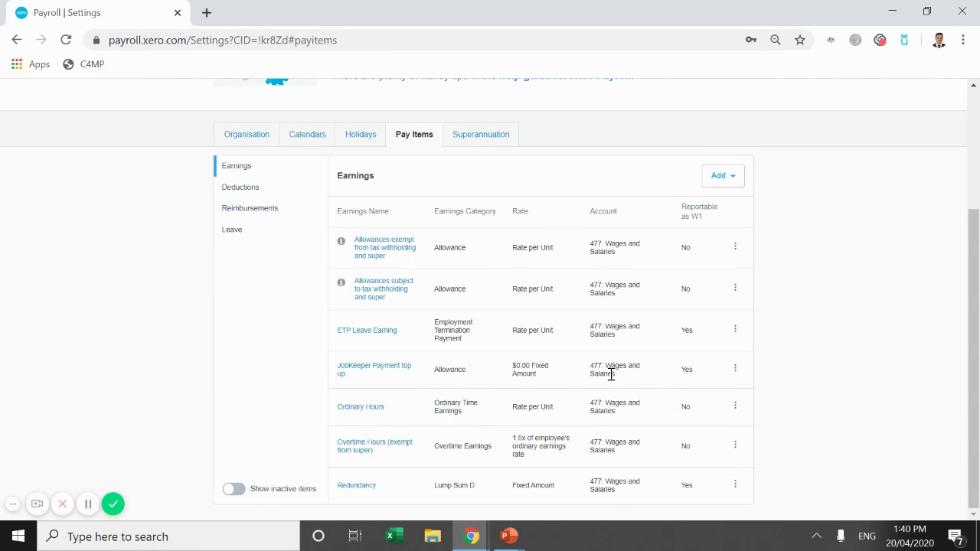
left_click(406, 371)
Step: Review and save the JobKeeper top up allowance as a $0.00 fixed amount, exempt from super guarantee
scroll(372, 169, "down", 1)
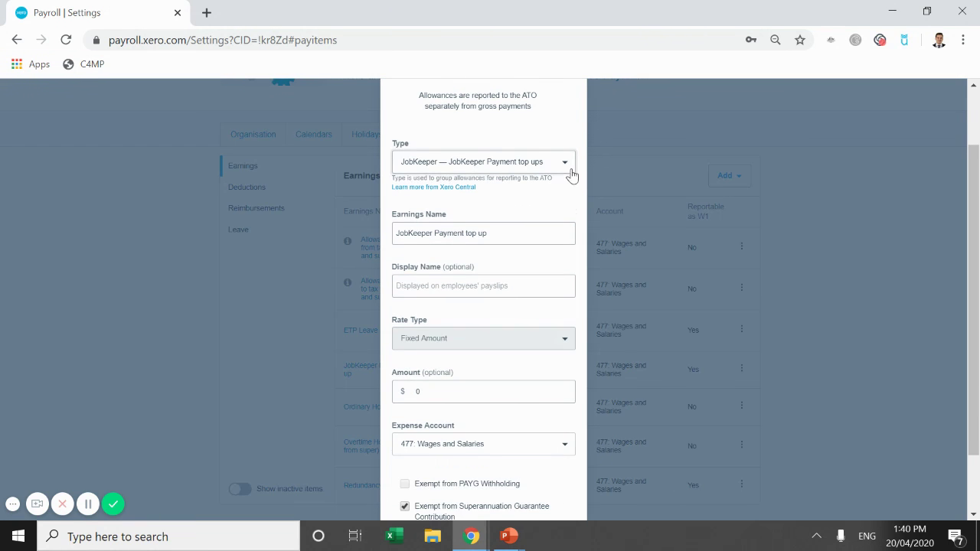
scroll(424, 222, "down", 1)
scroll(520, 314, "up", 1)
scroll(517, 245, "down", 1)
scroll(518, 165, "up", 1)
left_click_drag(533, 108, 450, 89)
left_click(517, 138)
scroll(517, 138, "up", 1)
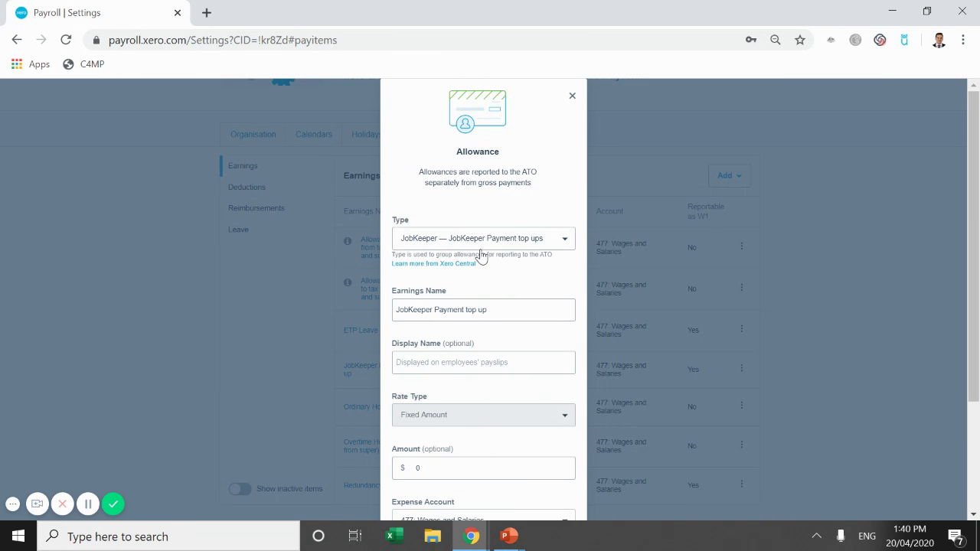
scroll(482, 253, "down", 2)
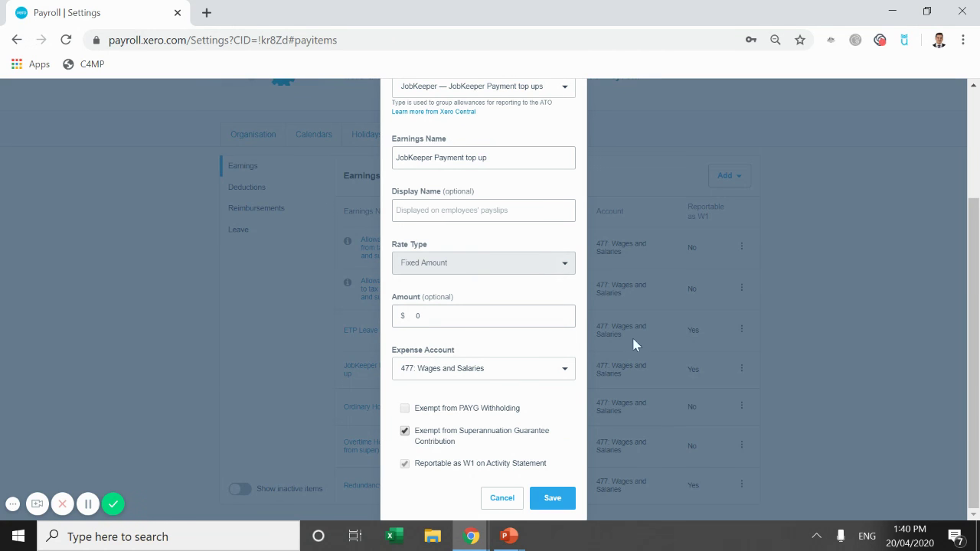
scroll(525, 319, "up", 3)
scroll(554, 453, "down", 3)
left_click(562, 499)
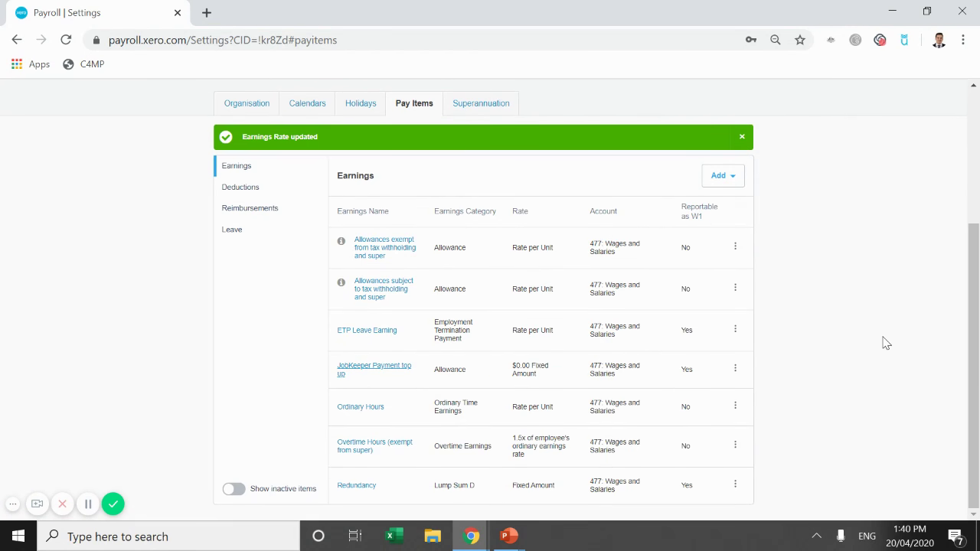
scroll(487, 454, "up", 1)
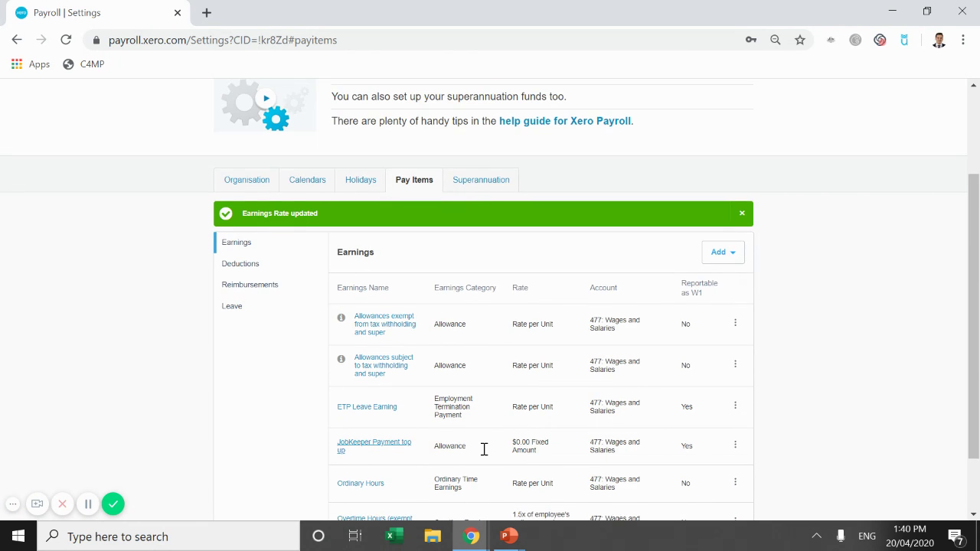
scroll(484, 450, "up", 2)
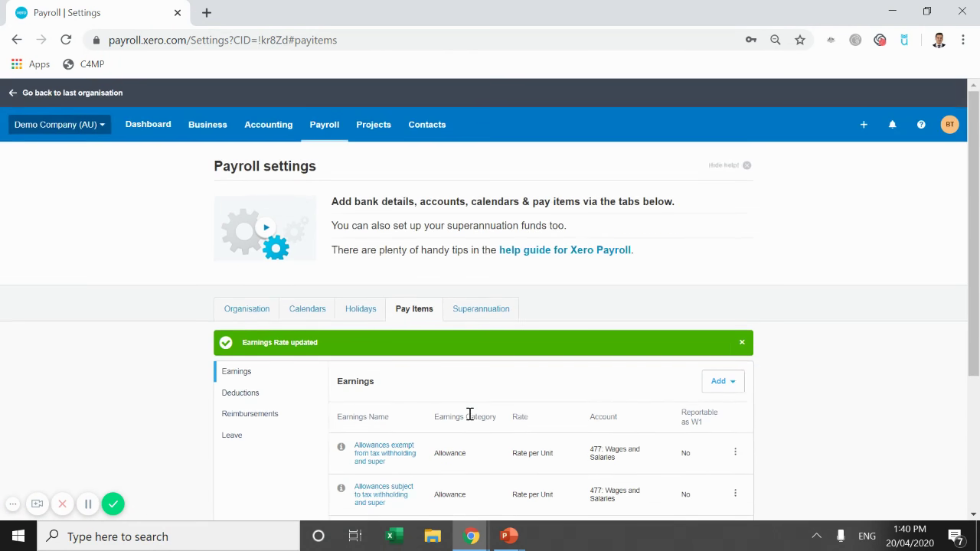
Step: Open the posted Fortnight ending 14 Apr 2020 pay run with three employees and $4,199.89 net pay
left_click(321, 130)
left_click(344, 214)
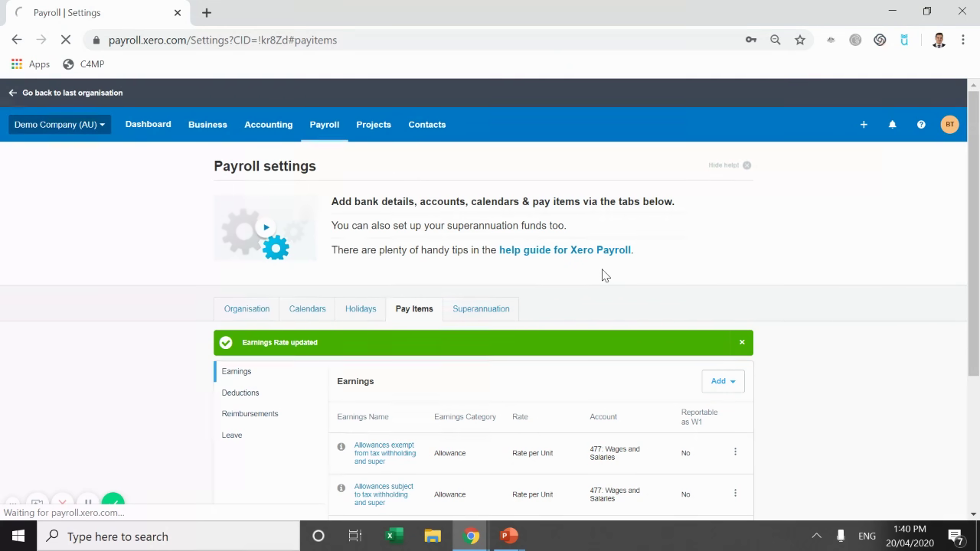
scroll(602, 276, "down", 1)
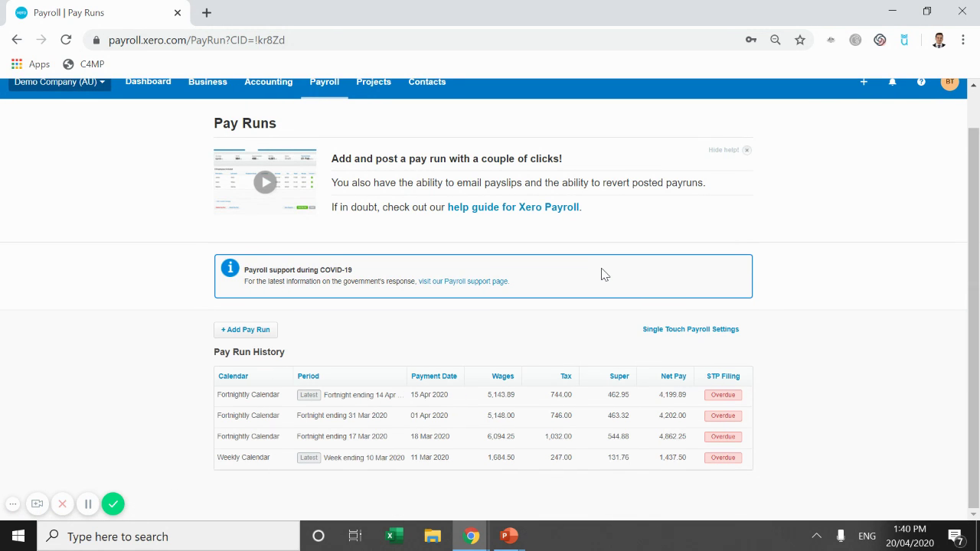
left_click(392, 408)
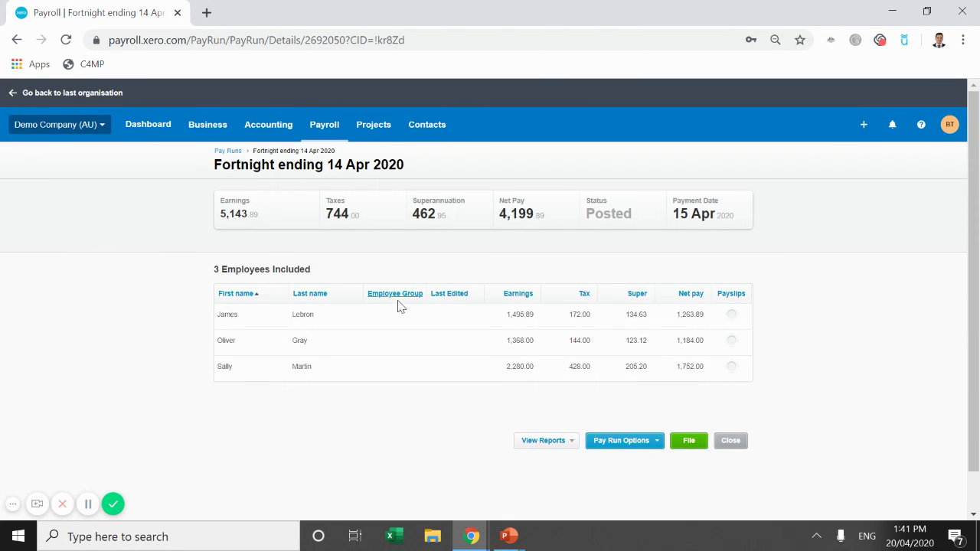
Step: Review the first employee's posted payslip, which shows JobKeeper enrolment from 30 March 2020 and $1,263.89 net pay
left_click(266, 326)
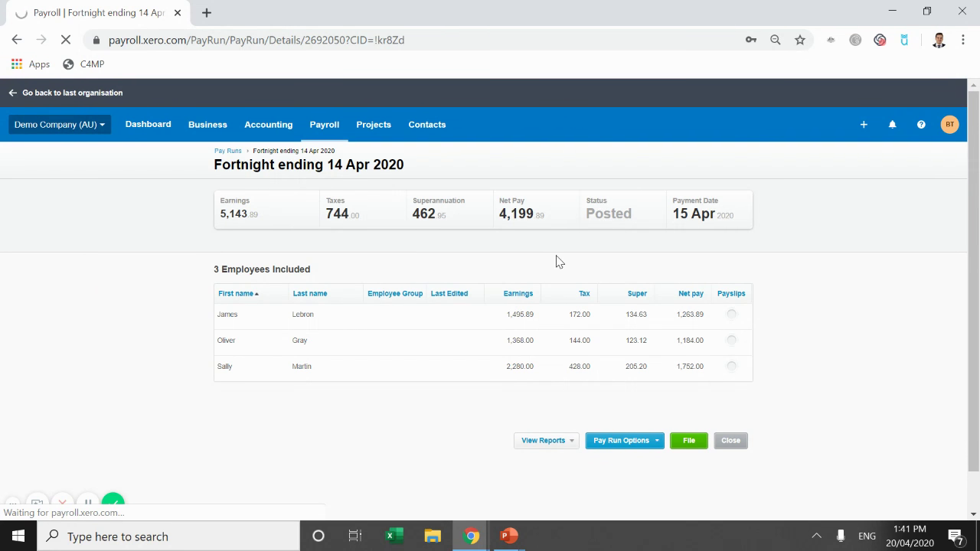
scroll(513, 276, "down", 1)
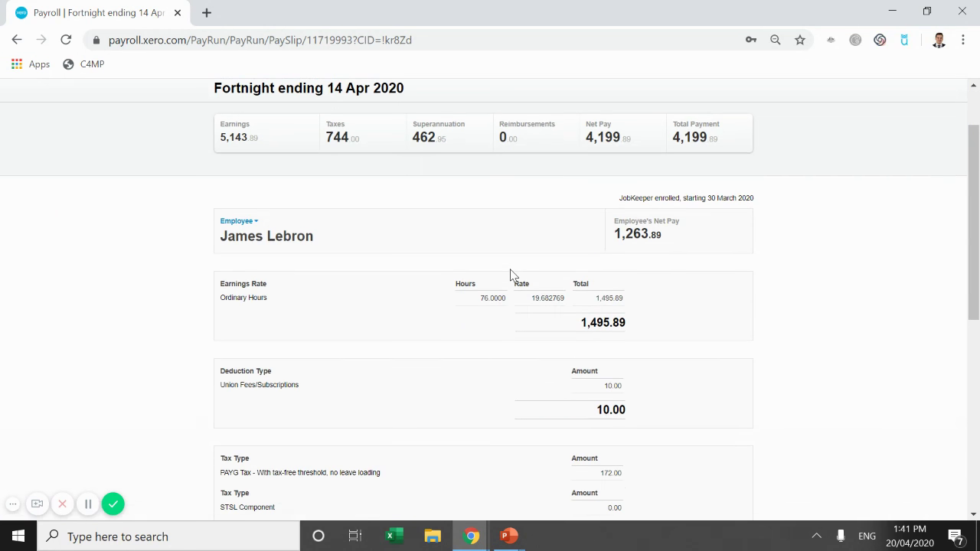
scroll(513, 276, "up", 1)
scroll(613, 310, "down", 2)
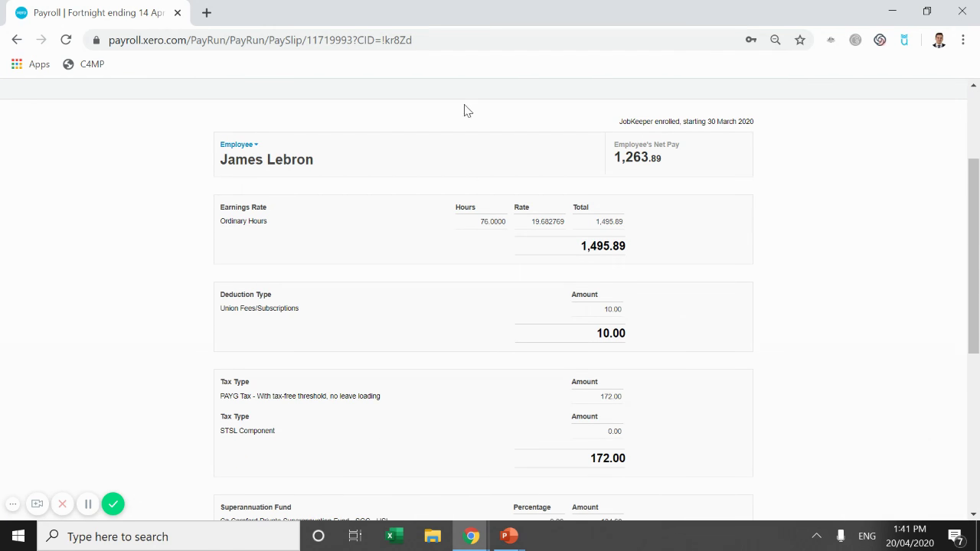
left_click_drag(583, 243, 689, 245)
left_click(418, 256)
scroll(592, 313, "up", 3)
Step: Open the pay runs page in a second browser tab
left_click(324, 124)
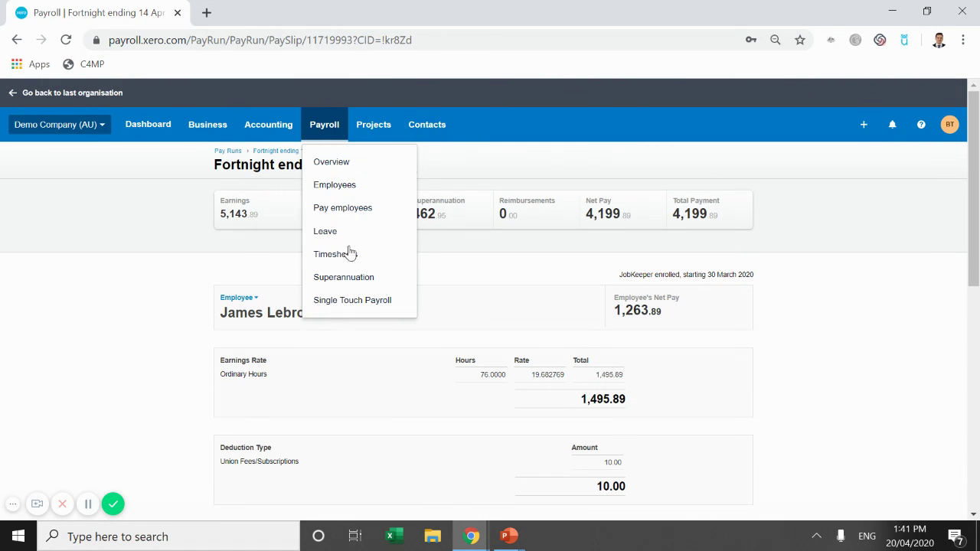
right_click(344, 215)
left_click(369, 219)
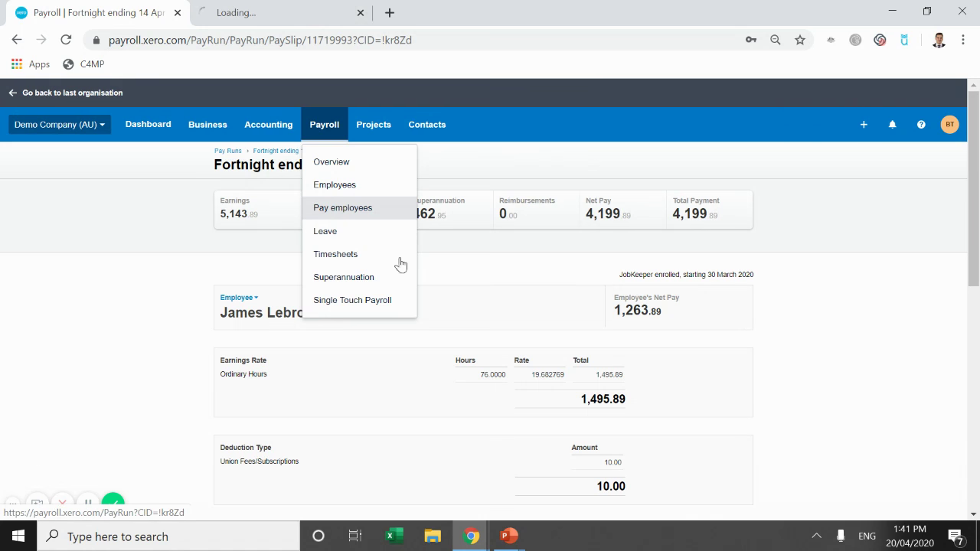
left_click(314, 19)
scroll(833, 189, "down", 2)
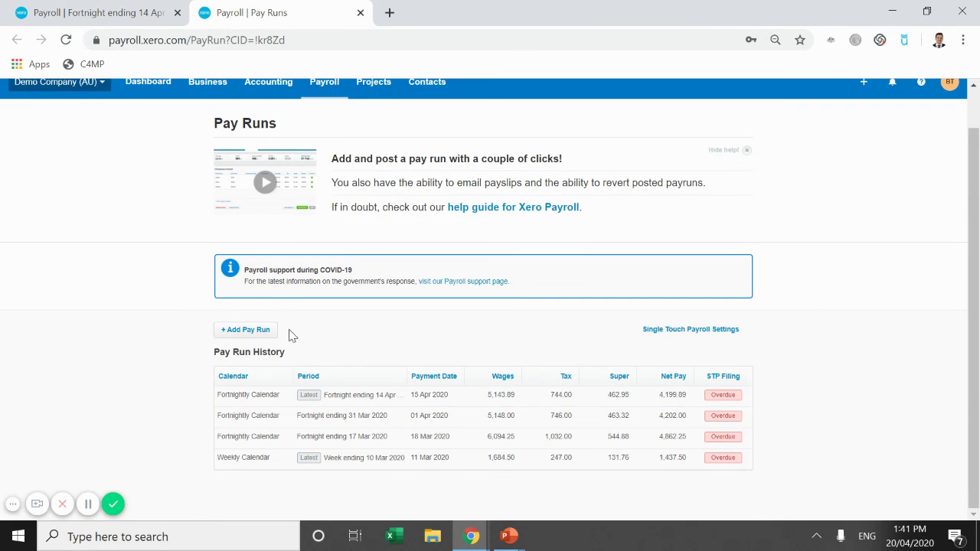
Step: Create an unscheduled Fortnightly Calendar pay run for the fortnight ending 14 Apr 2020
left_click(244, 331)
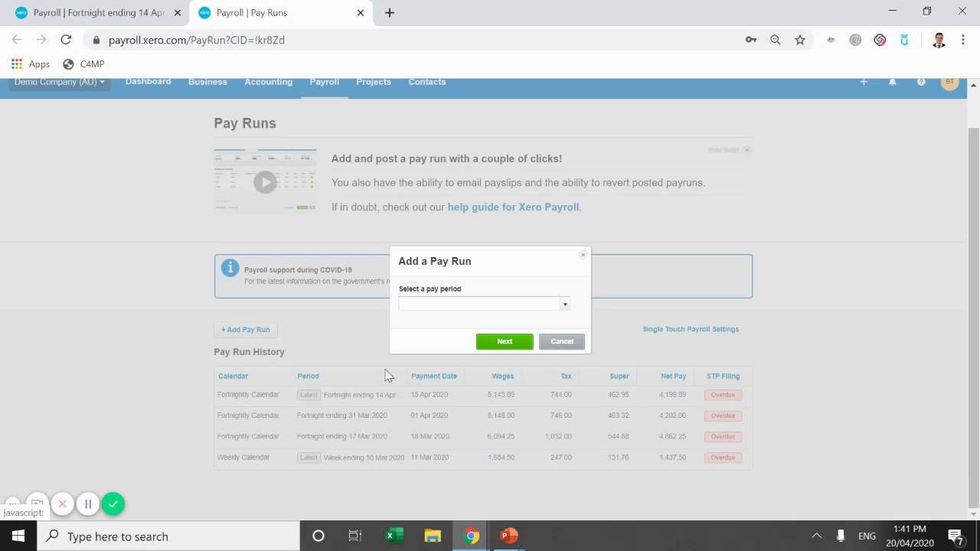
left_click(560, 307)
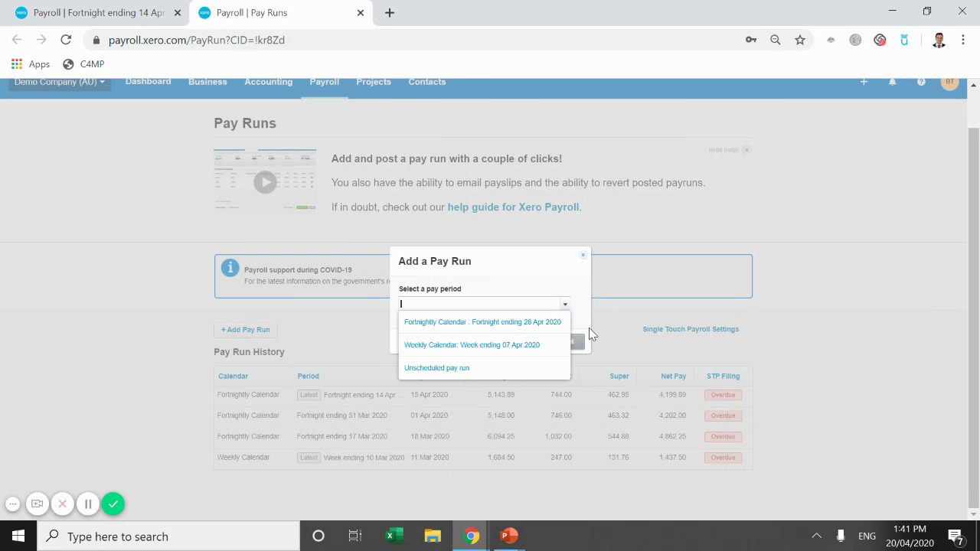
left_click(447, 370)
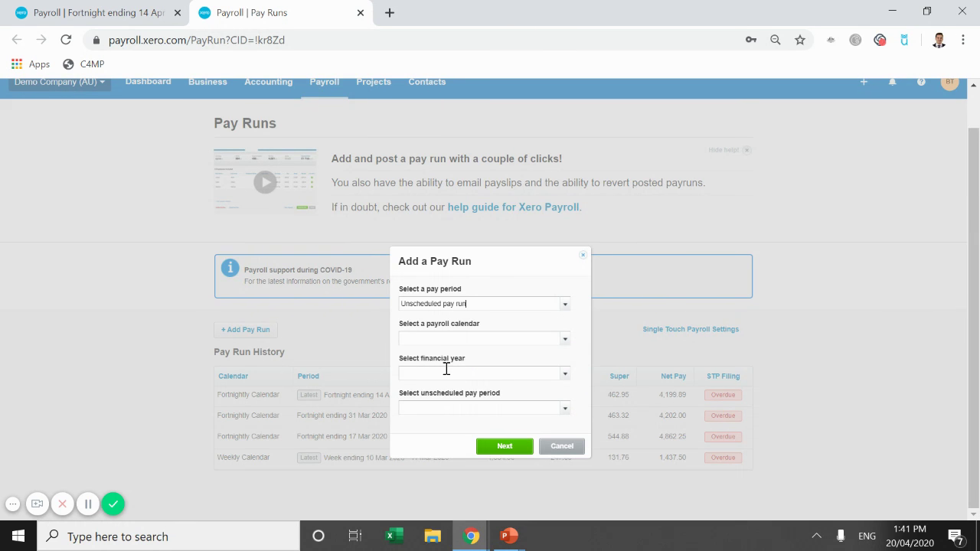
left_click(565, 341)
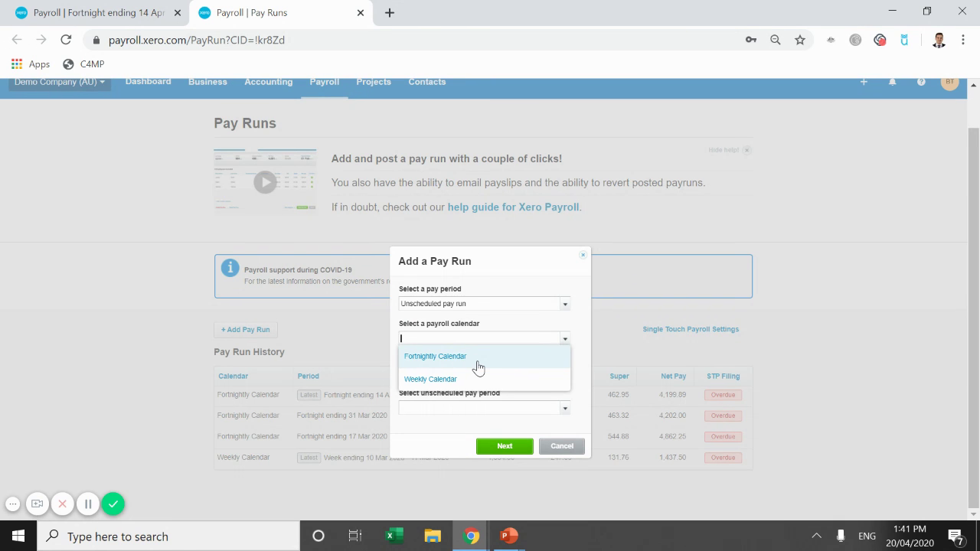
left_click(477, 357)
left_click(99, 12)
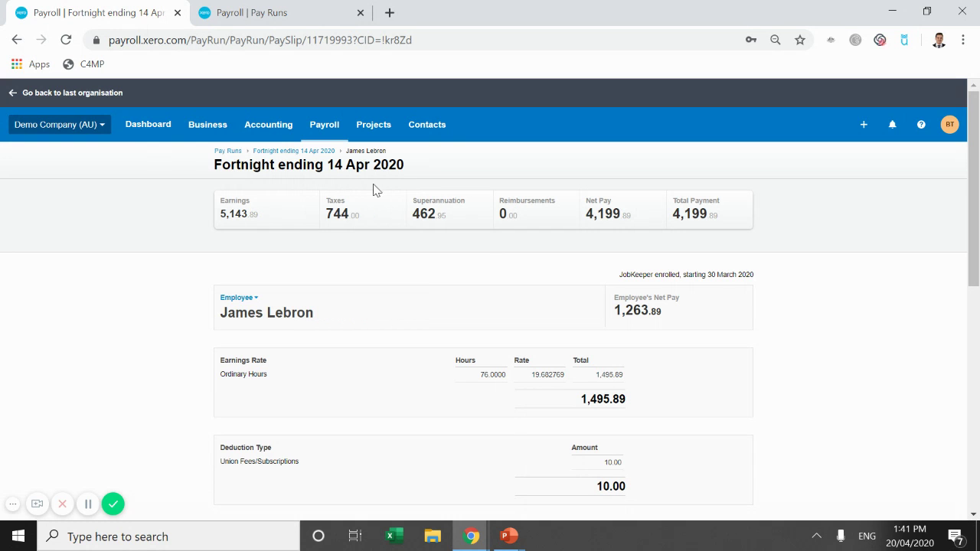
left_click(253, 12)
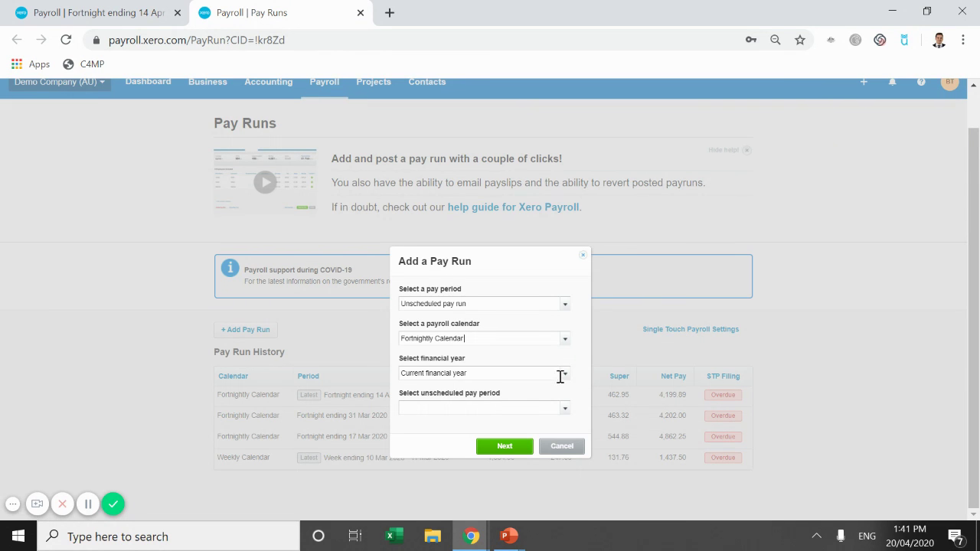
left_click(563, 412)
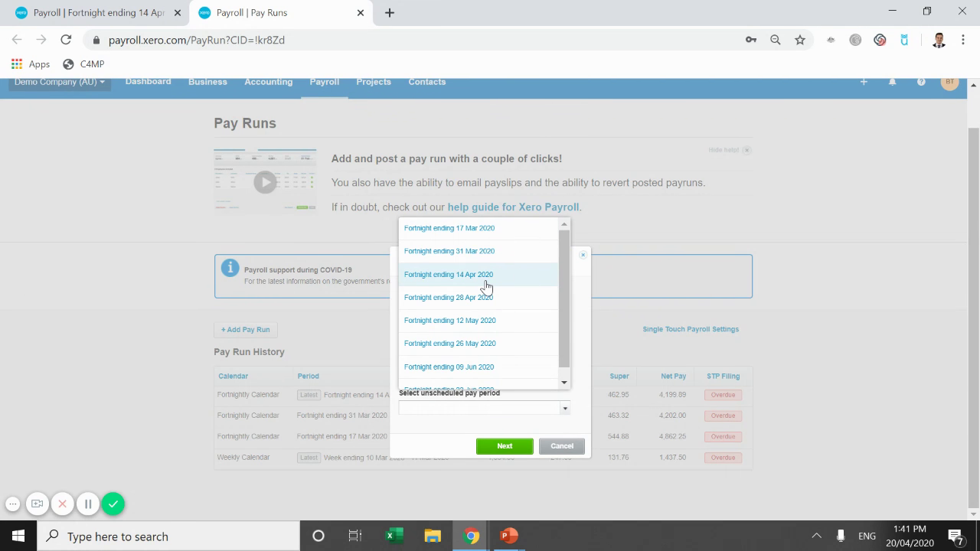
left_click(486, 285)
left_click(505, 449)
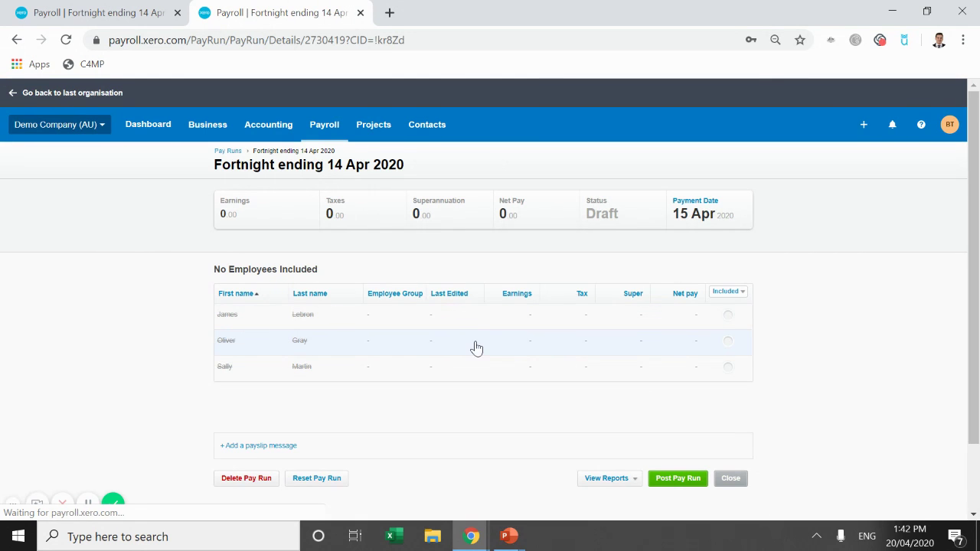
Step: Include the employees in the draft pay run ($3,053.89 net) and open the first employee's payslip
left_click(728, 316)
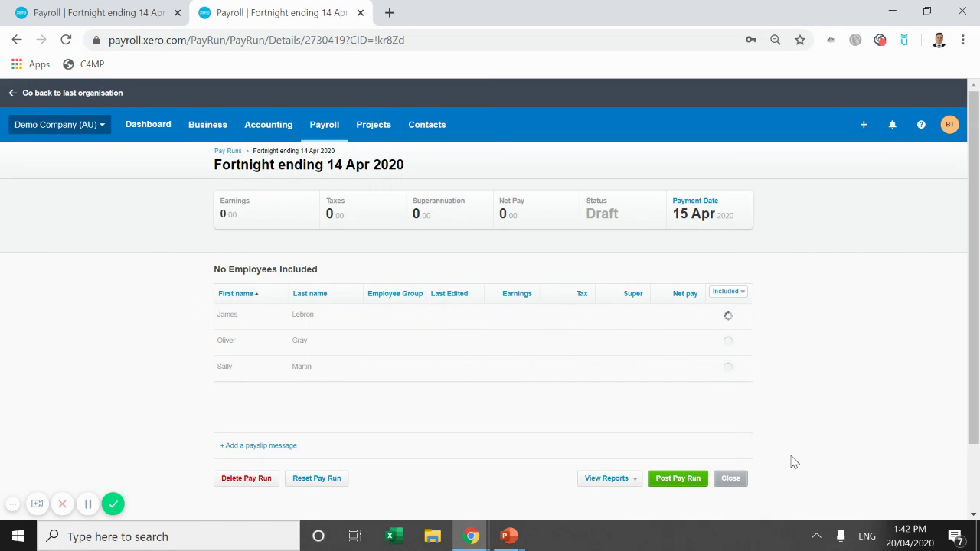
left_click(729, 342)
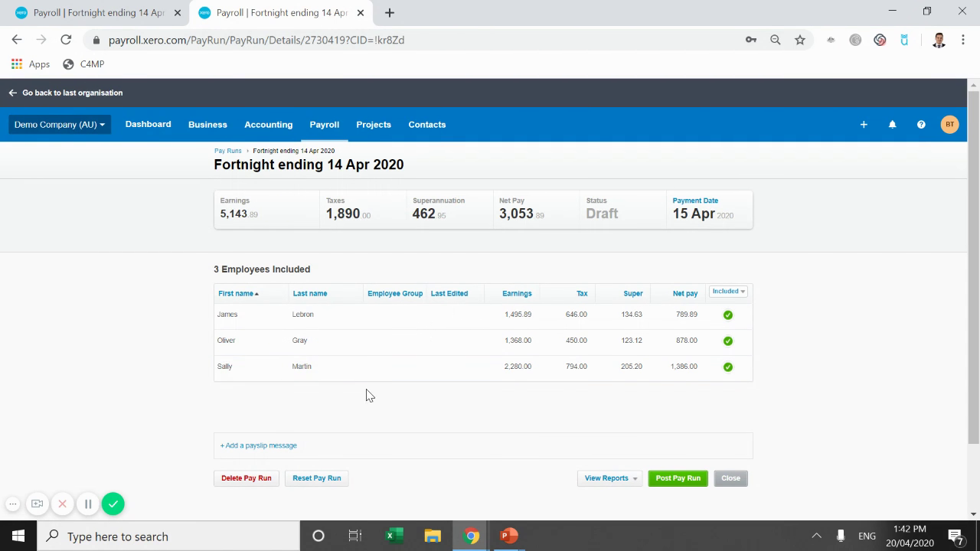
left_click(295, 318)
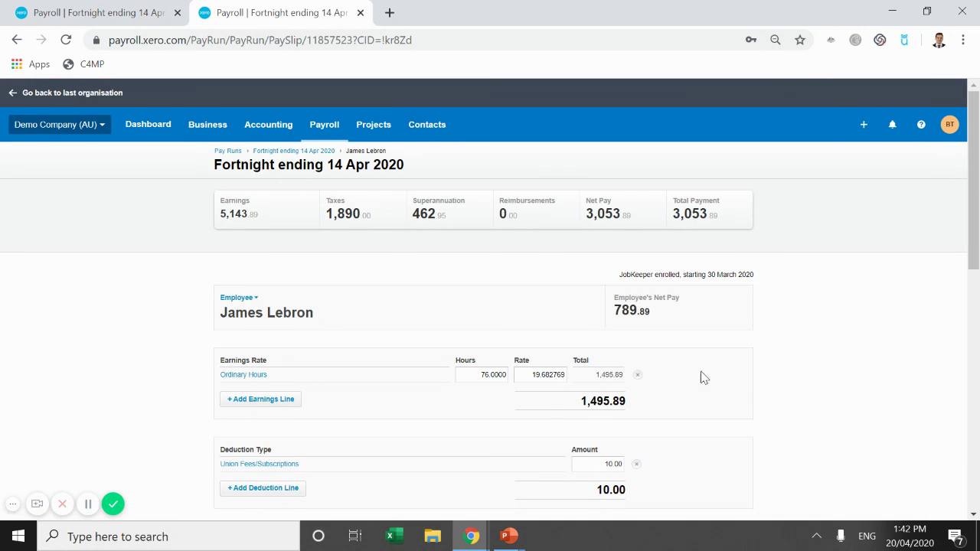
Step: Add a 4.11 JobKeeper Payment top up earnings line, bringing earnings to 1,500.00
left_click(262, 403)
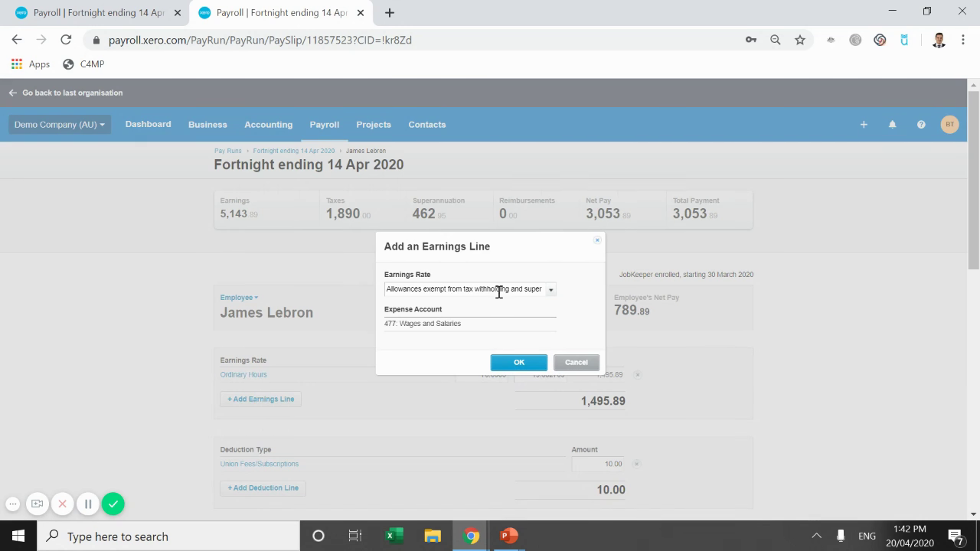
left_click(547, 290)
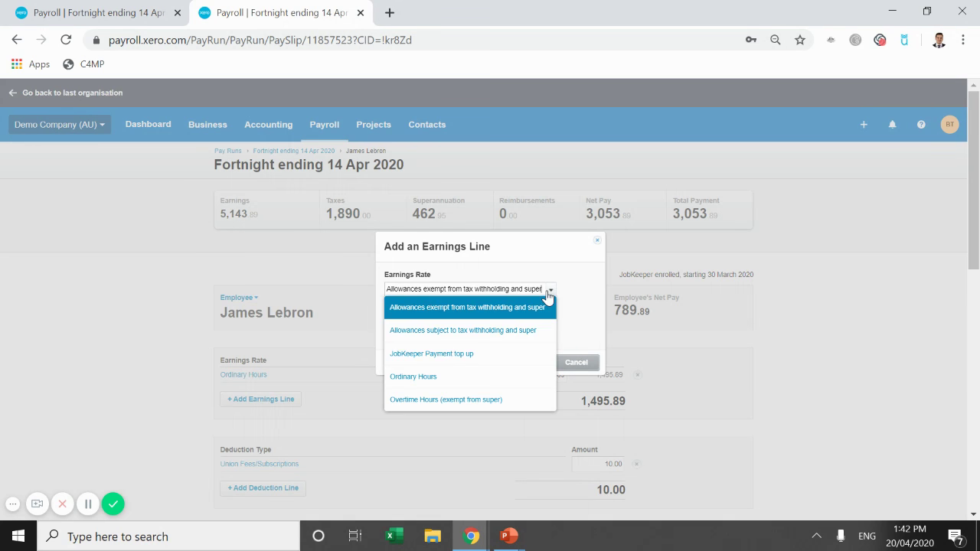
left_click(426, 359)
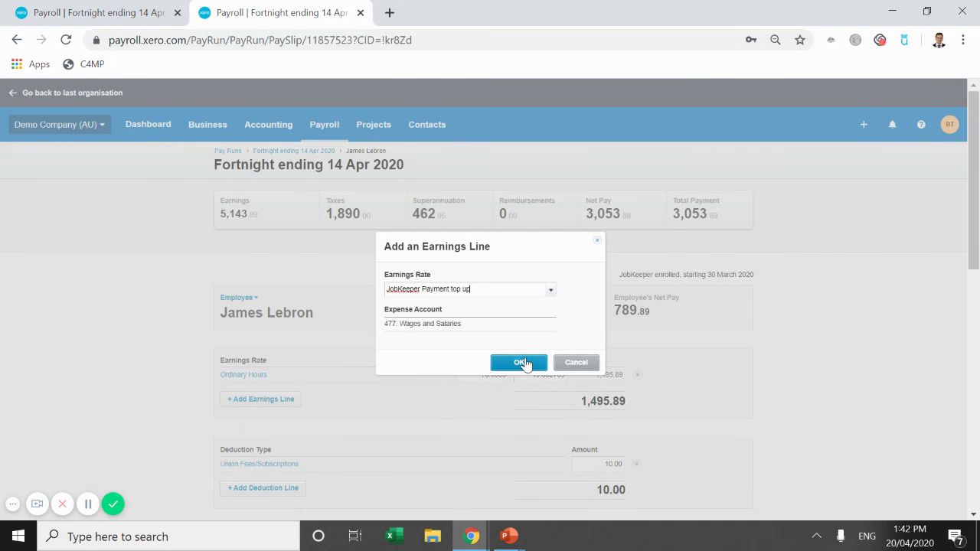
left_click(527, 363)
scroll(517, 414, "down", 3)
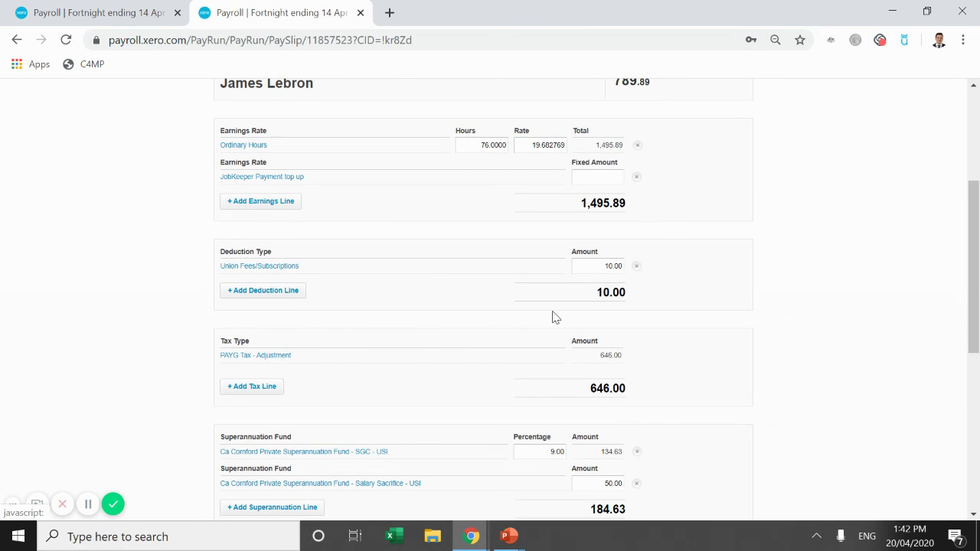
scroll(674, 247, "up", 1)
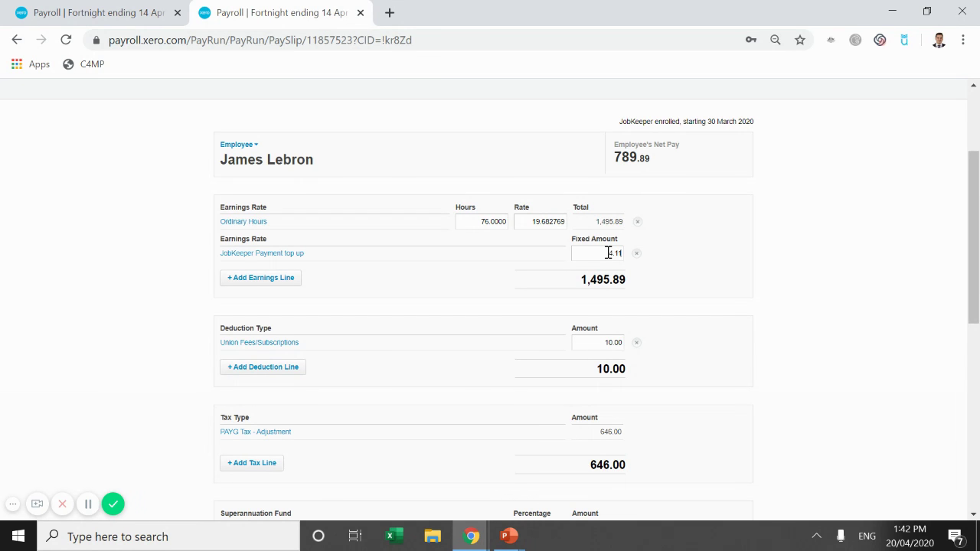
left_click(731, 325)
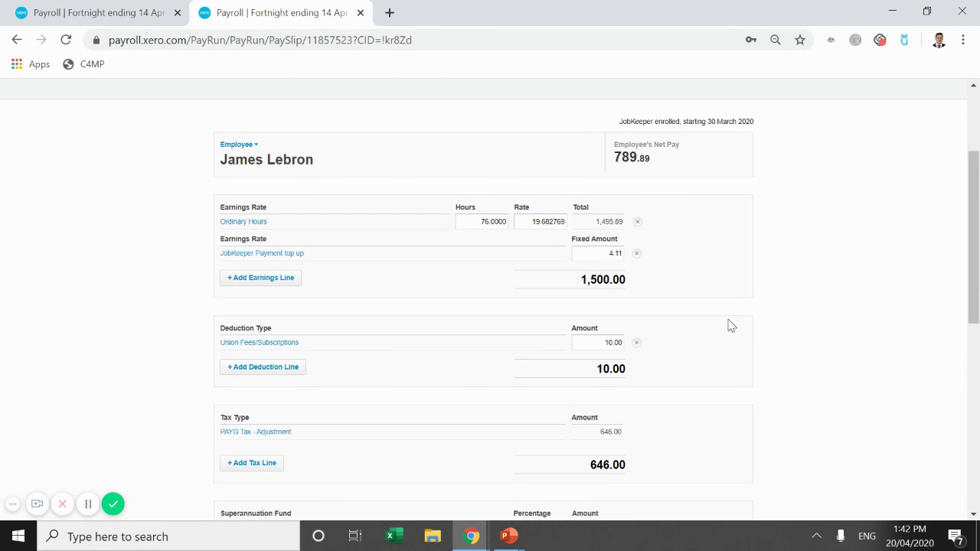
Step: Delete the Ordinary Hours earnings line and the Union Fees deduction from the draft payslip
triple_click(536, 284)
left_click(660, 285)
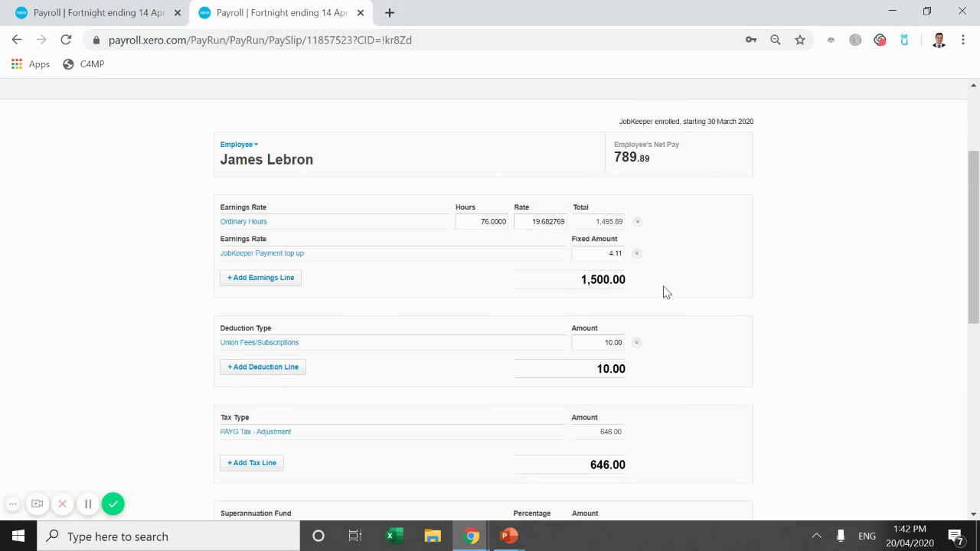
left_click(637, 222)
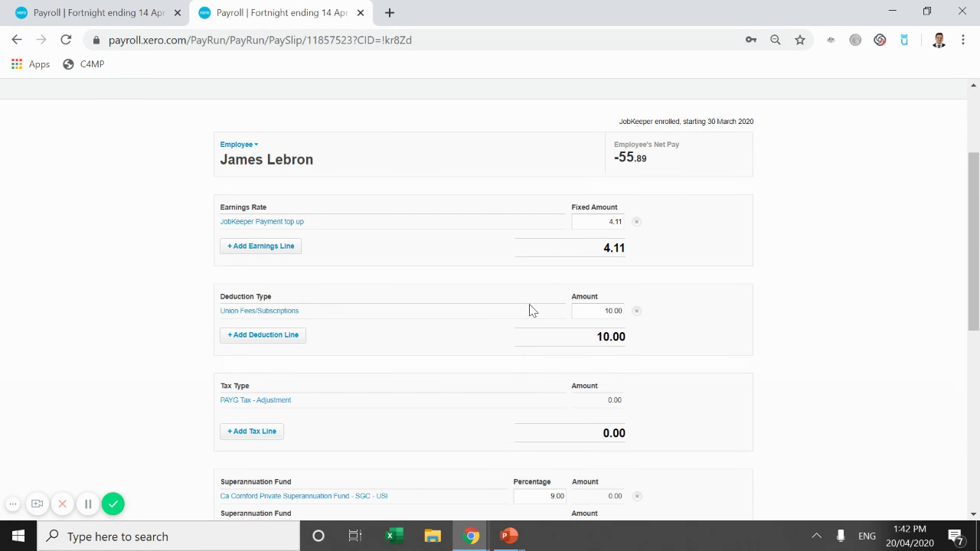
left_click(637, 313)
Step: Compare against the posted payslip and remove the Salary Sacrifice superannuation line
left_click(99, 12)
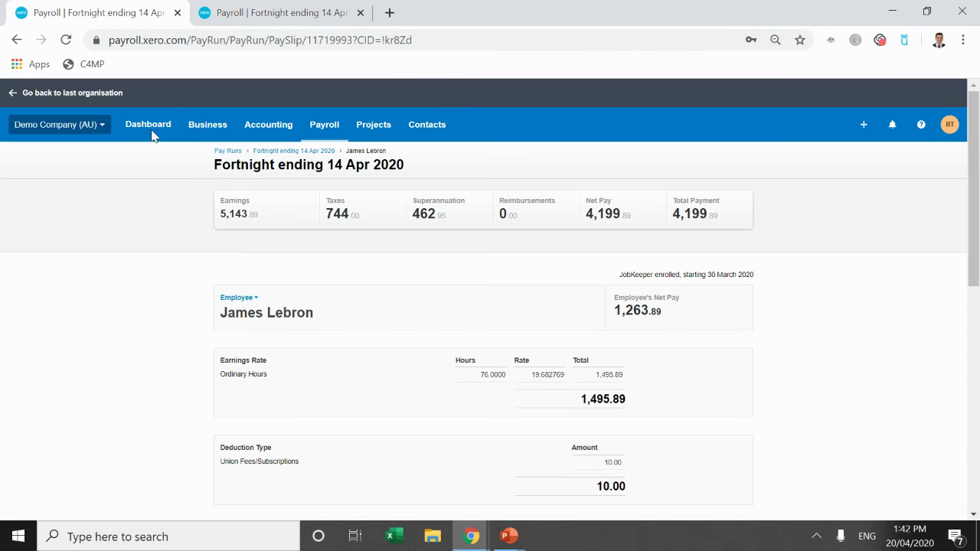
scroll(520, 413, "down", 3)
left_click(257, 12)
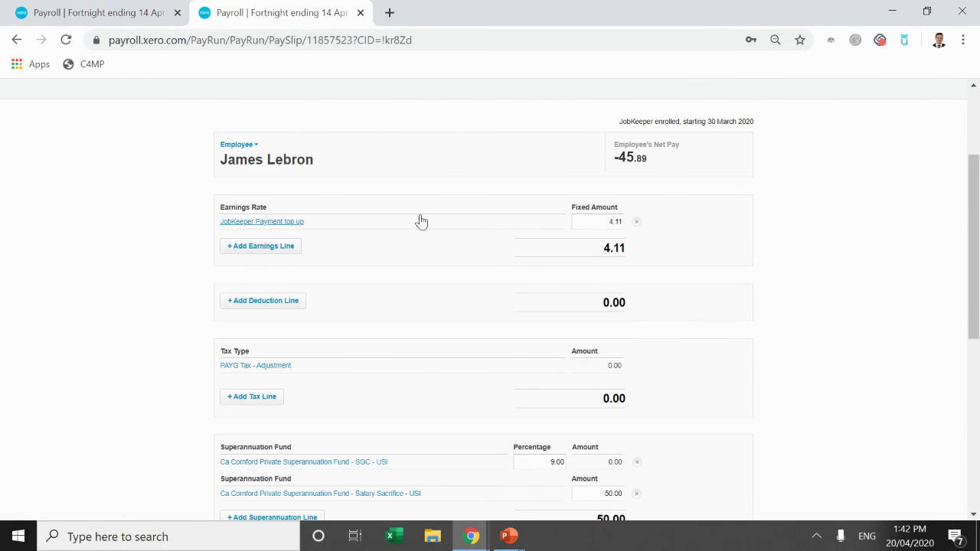
scroll(429, 214, "down", 2)
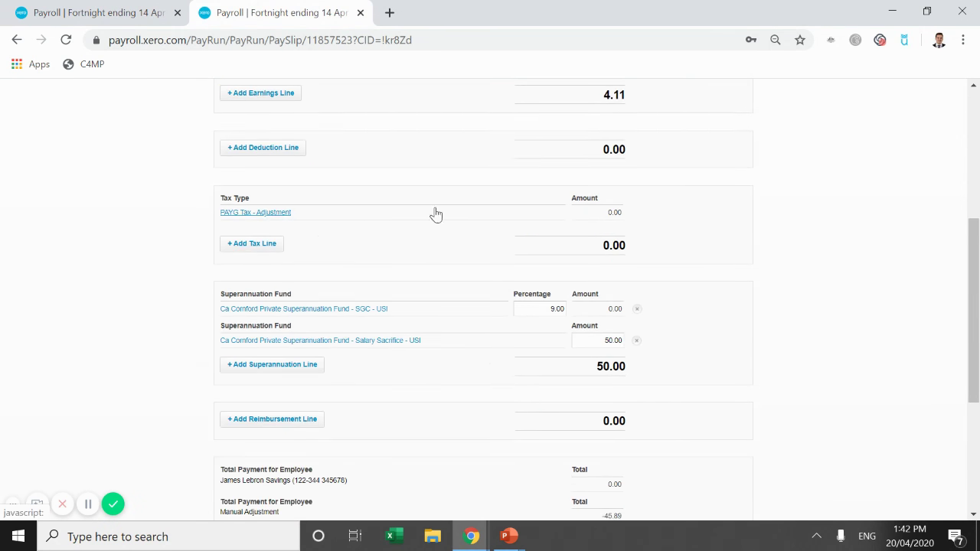
left_click(636, 341)
Step: Check the draft payslip: 4.11 top-up, 2.00 PAYG Tax adjustment, total payment 2.11
scroll(642, 348, "down", 3)
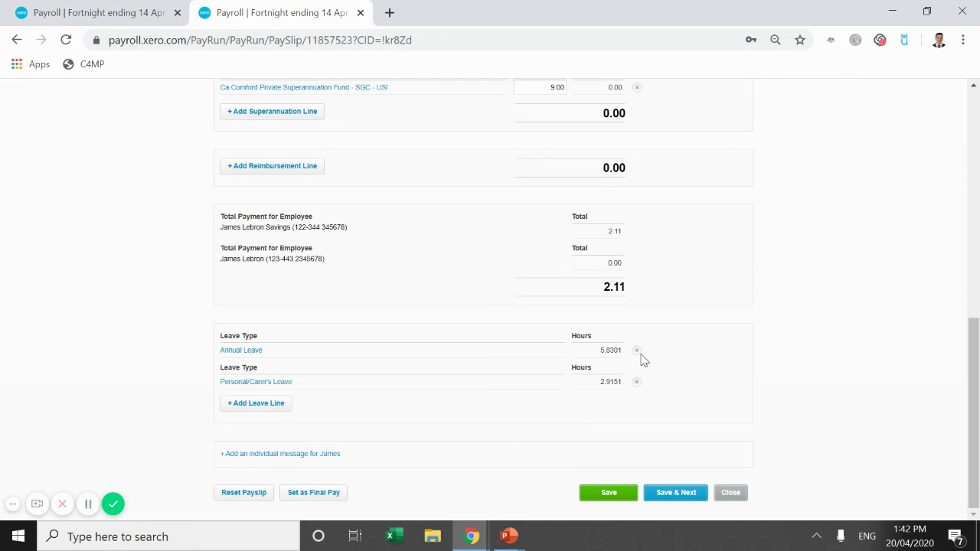
scroll(648, 350, "up", 2)
scroll(648, 350, "up", 5)
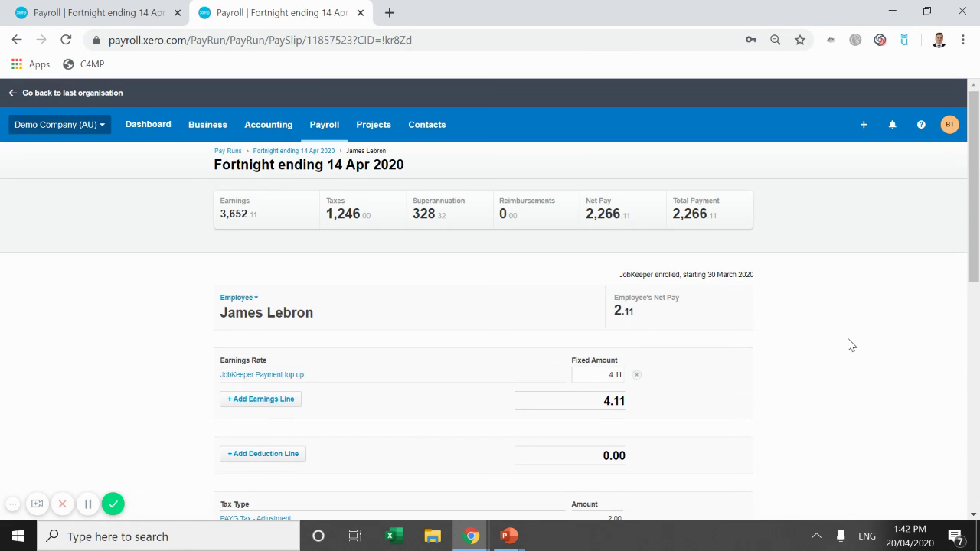
scroll(845, 348, "down", 4)
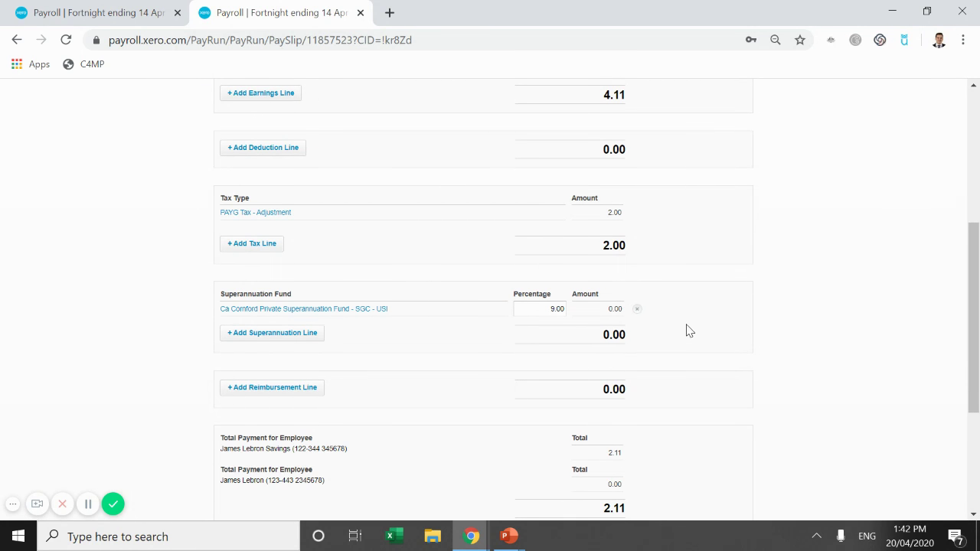
scroll(687, 330, "up", 1)
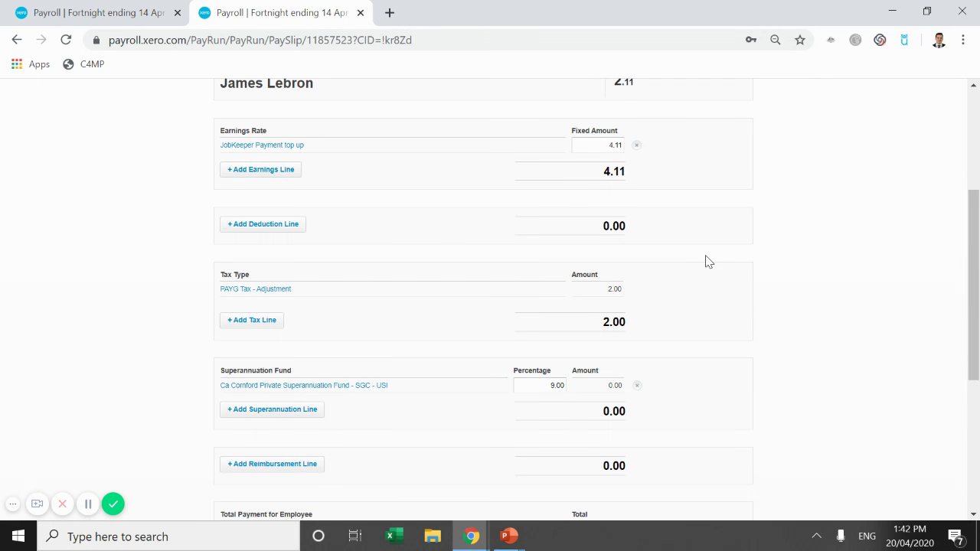
scroll(689, 263, "up", 2)
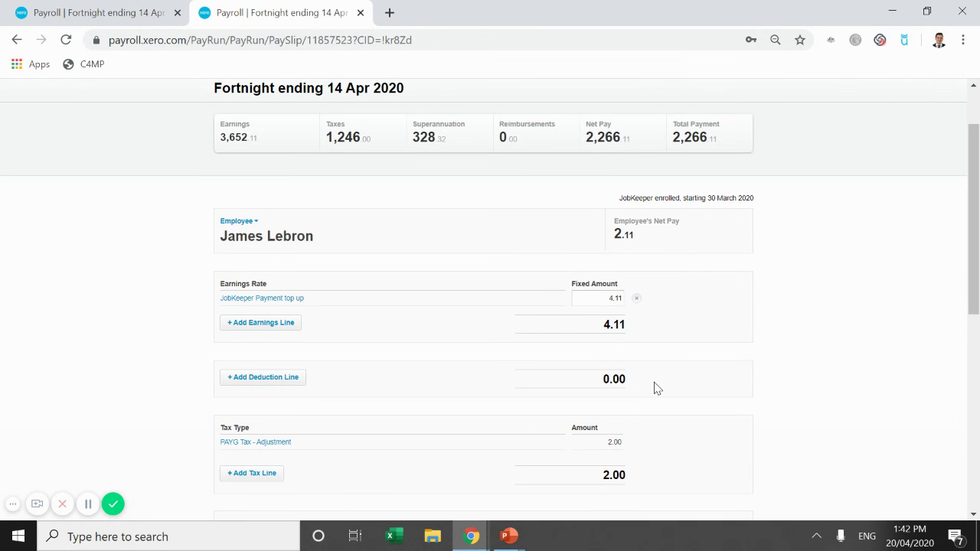
left_click_drag(619, 327, 613, 325)
double_click(613, 326)
scroll(641, 313, "down", 1)
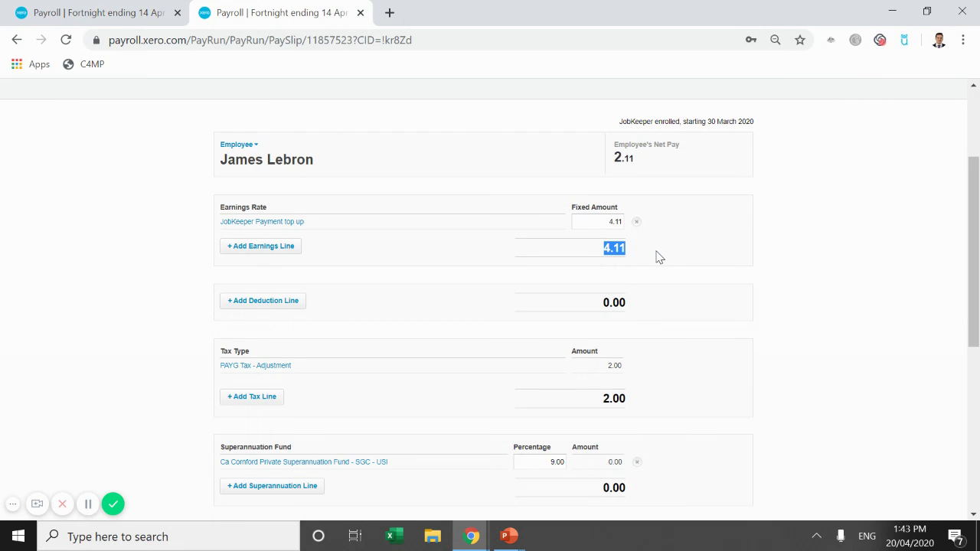
scroll(659, 257, "down", 1)
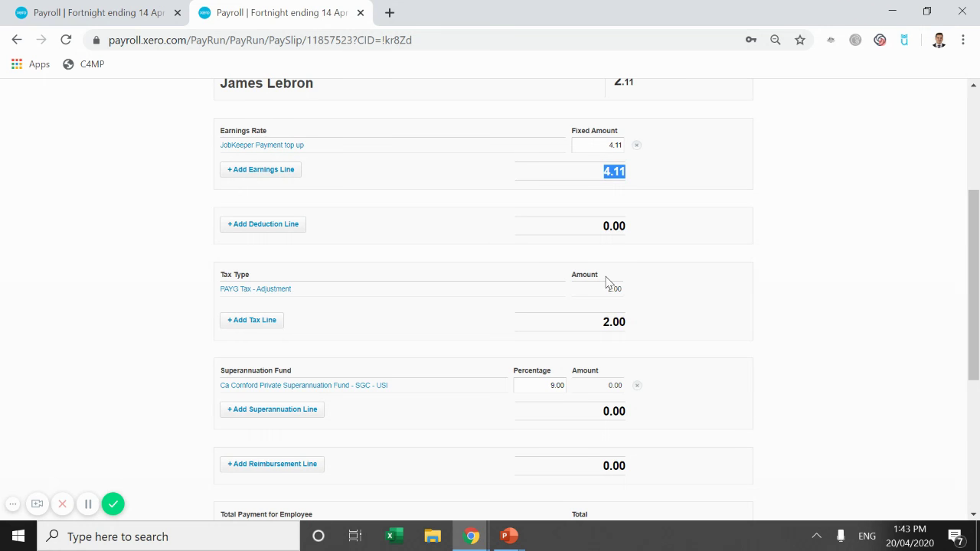
scroll(606, 282, "down", 4)
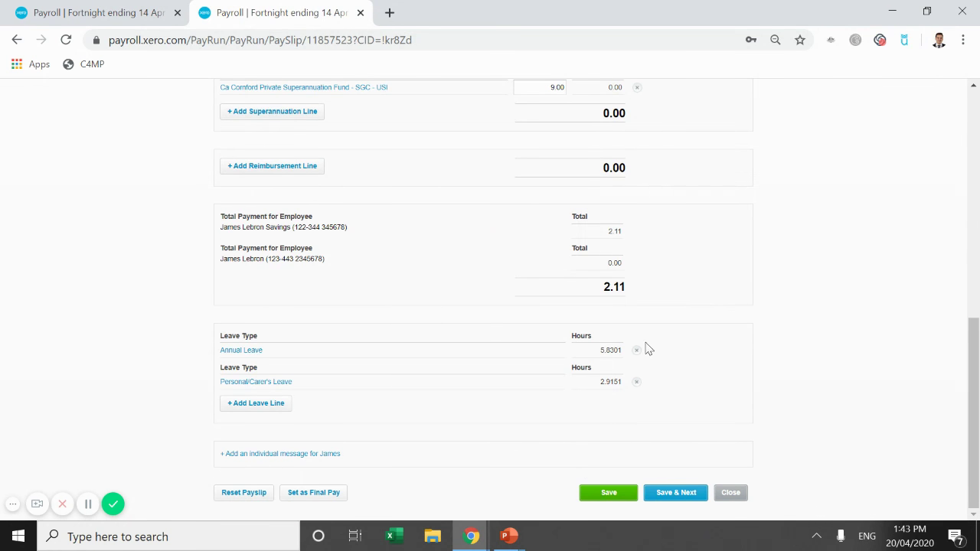
scroll(608, 247, "up", 7)
scroll(919, 263, "down", 7)
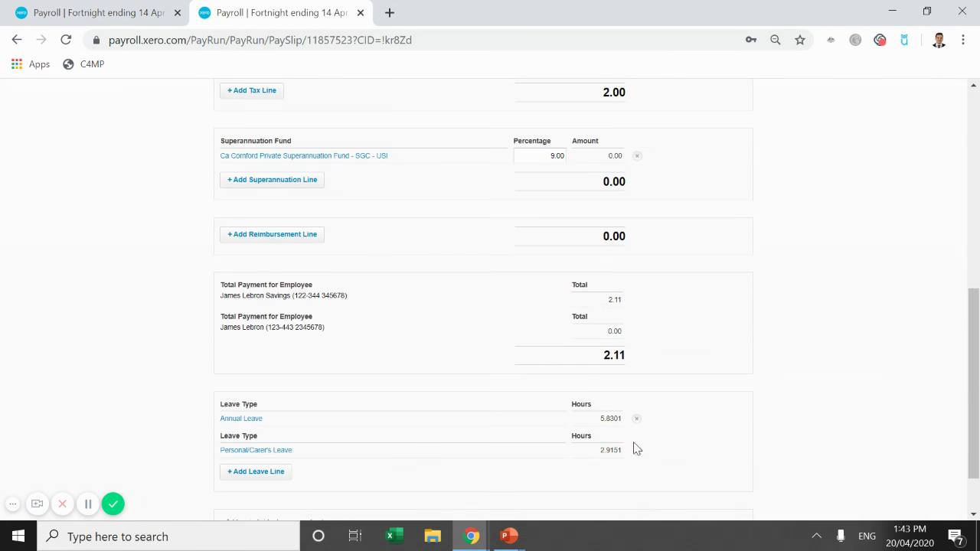
Step: Save the first payslip, then compare the second employee's posted payslip with its 1,368.00 draft
left_click(660, 498)
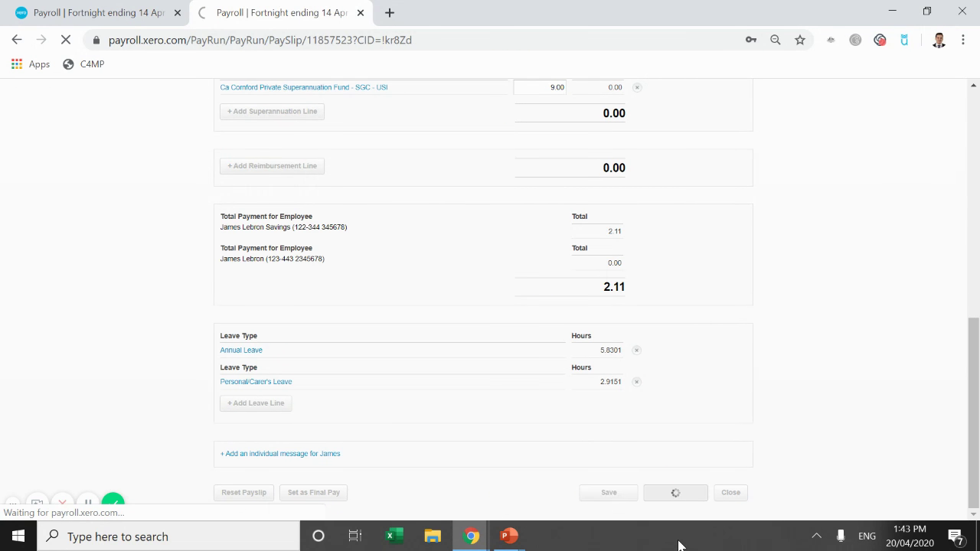
scroll(740, 477, "down", 2)
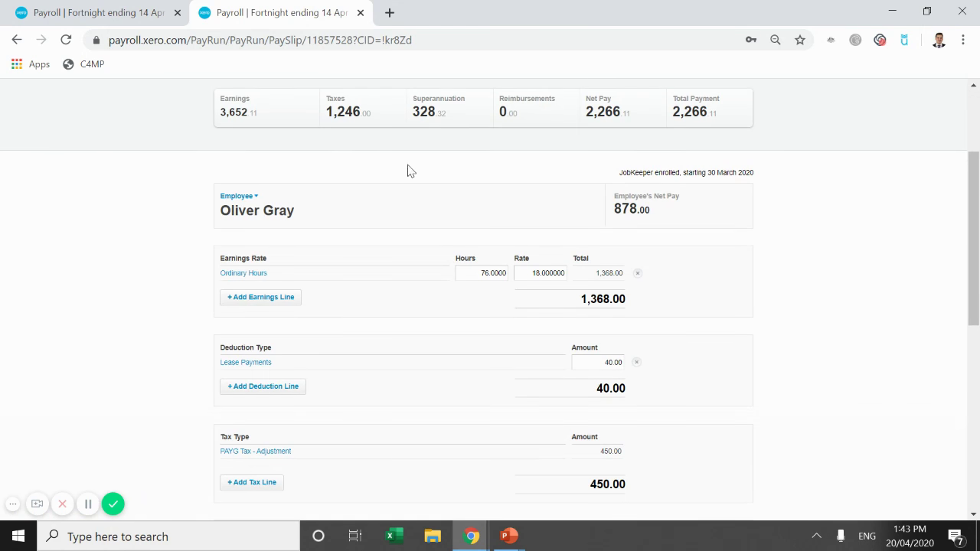
left_click(20, 9)
scroll(598, 376, "down", 4)
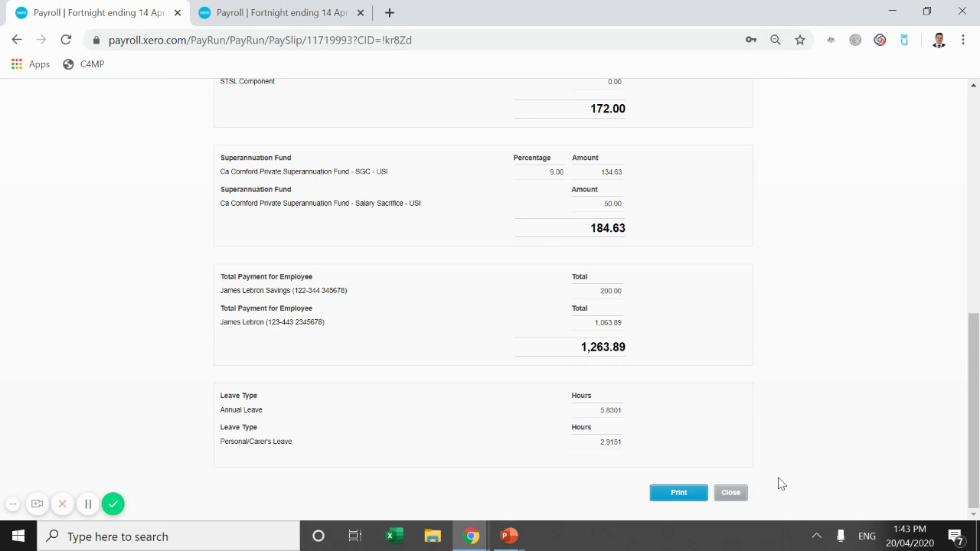
left_click(730, 493)
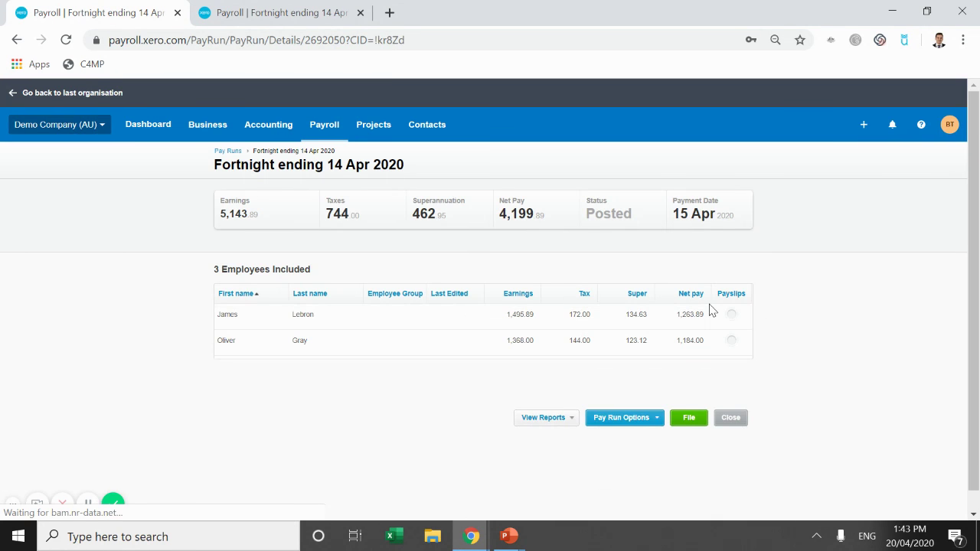
left_click(298, 346)
scroll(292, 288, "down", 2)
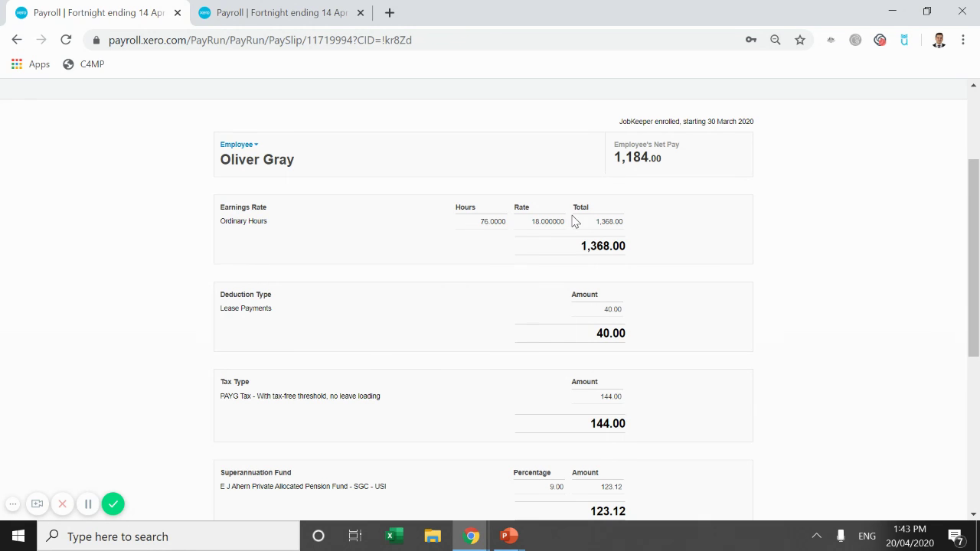
left_click(299, 23)
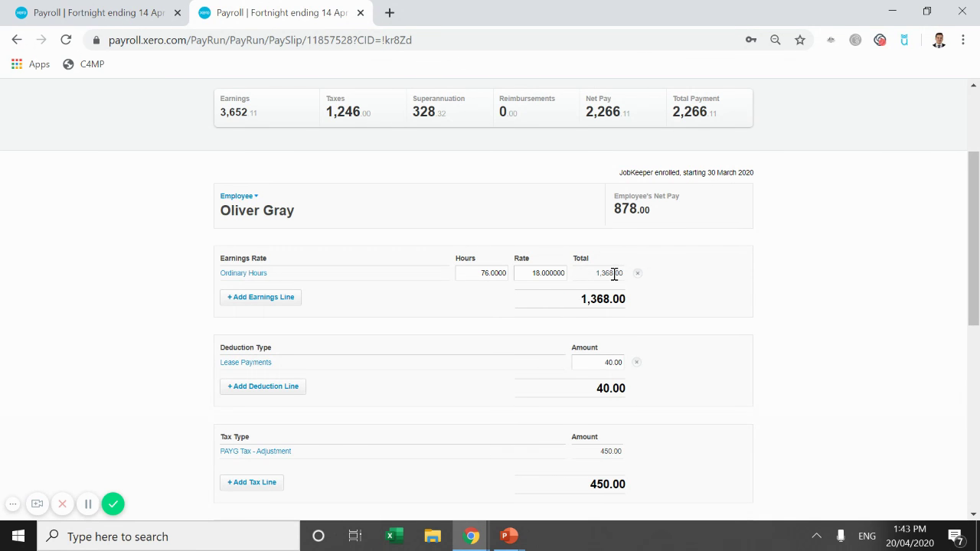
Step: Add a 132.00 JobKeeper Payment top up line to the second employee's payslip
left_click(265, 300)
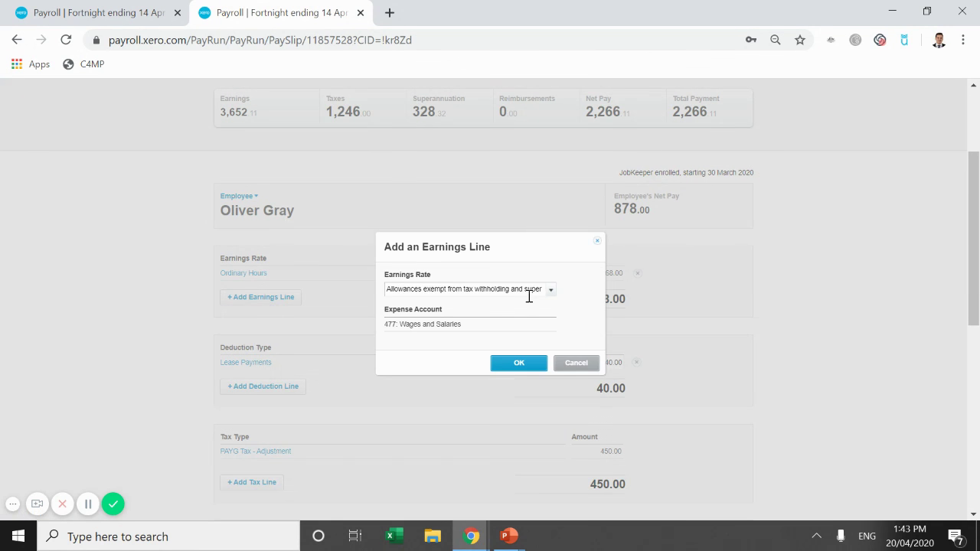
left_click(554, 291)
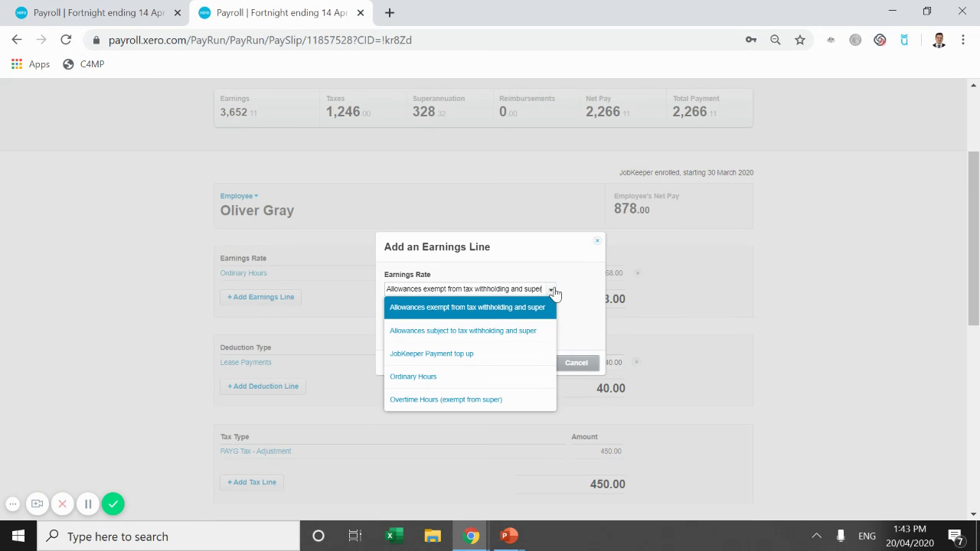
left_click(441, 355)
left_click(524, 366)
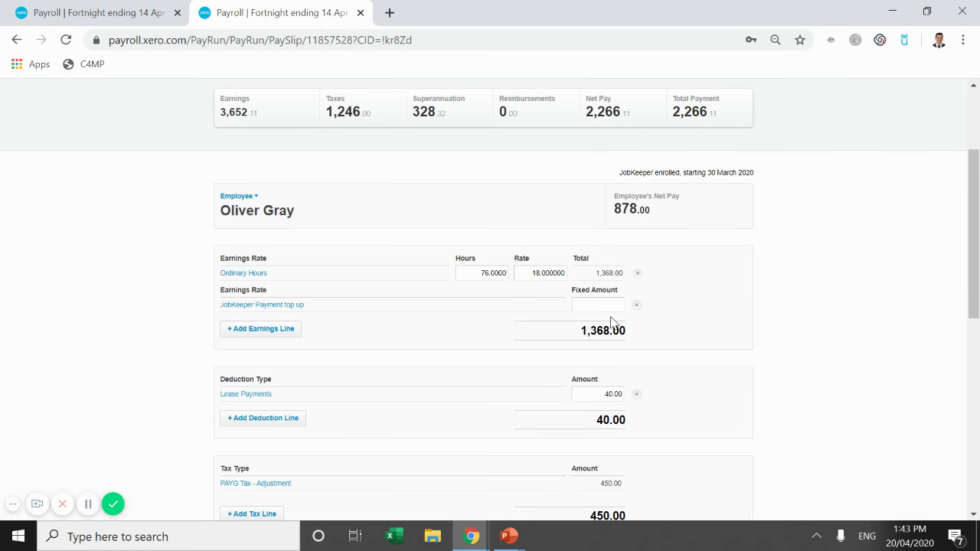
left_click(819, 274)
left_click_drag(598, 334, 631, 344)
left_click(631, 344)
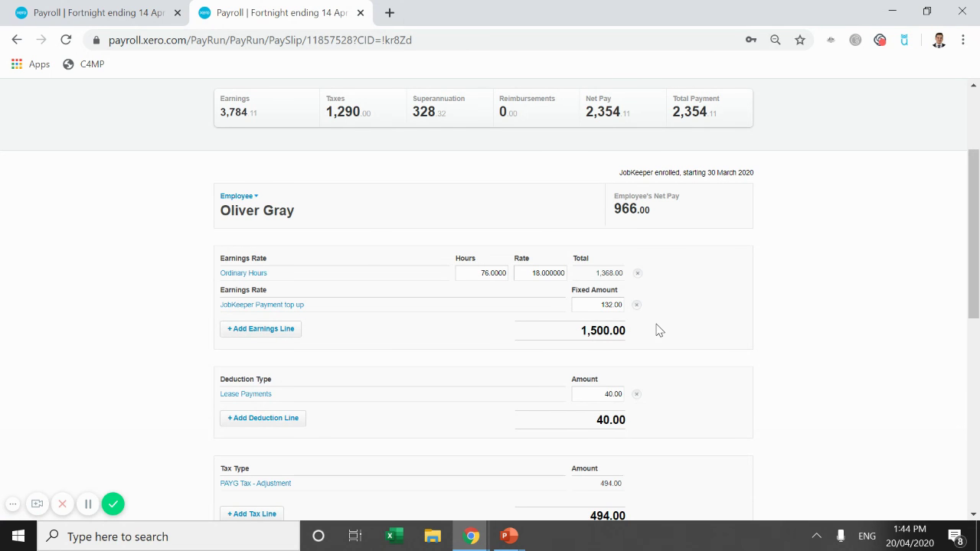
Step: Remove the Ordinary Hours and Lease Payments lines and save the payslip at 98.00 net
left_click(638, 277)
scroll(145, 350, "down", 1)
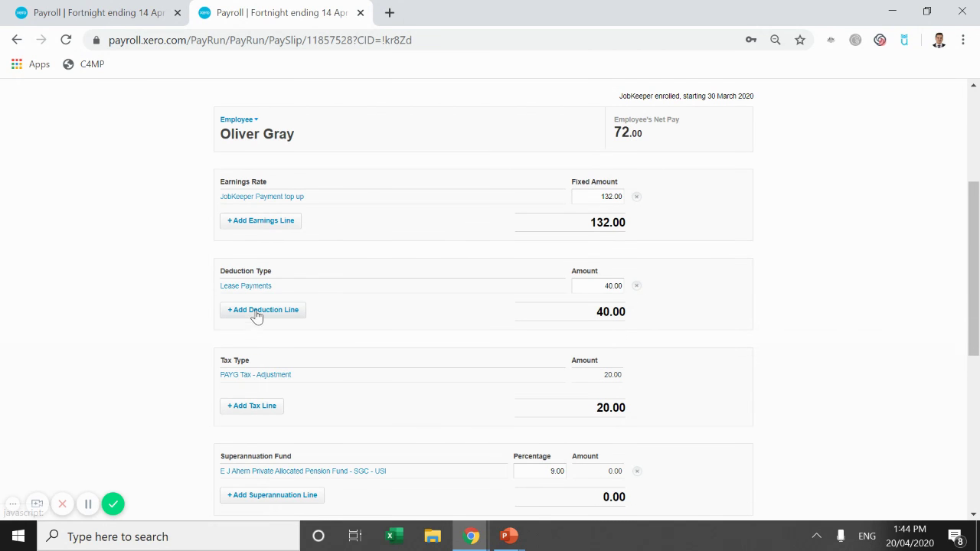
left_click(636, 285)
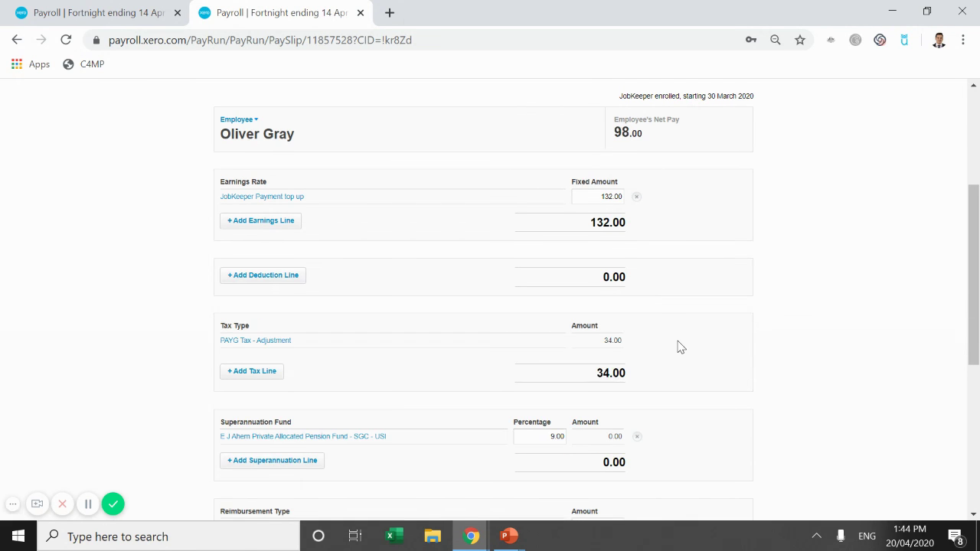
scroll(399, 494, "down", 1)
scroll(445, 389, "down", 1)
scroll(709, 289, "up", 2)
left_click_drag(580, 468, 650, 470)
left_click(650, 470)
scroll(667, 291, "down", 1)
scroll(667, 291, "down", 4)
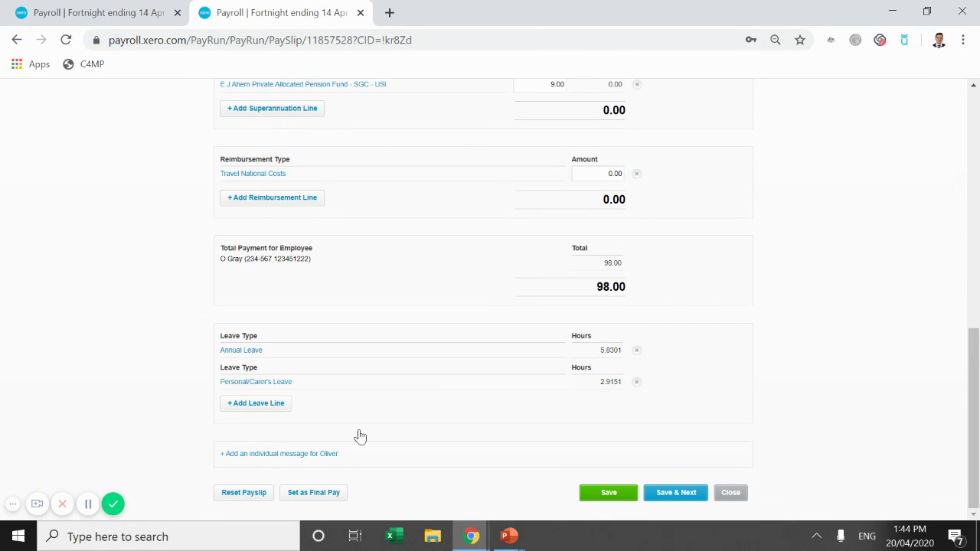
left_click(687, 494)
Step: Exclude the third employee from the draft pay run, leaving two employees at 100.11 net
scroll(536, 280, "down", 4)
scroll(740, 307, "down", 10)
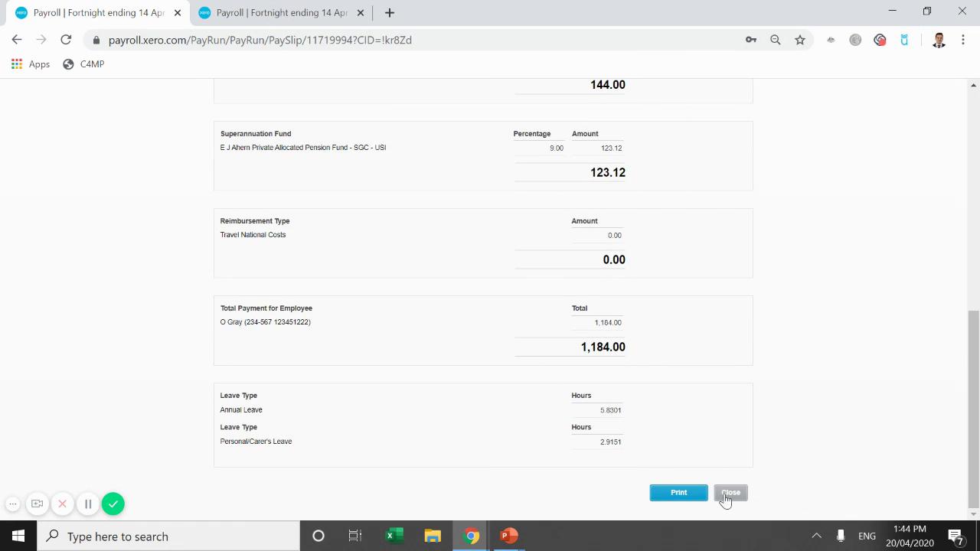
left_click(729, 494)
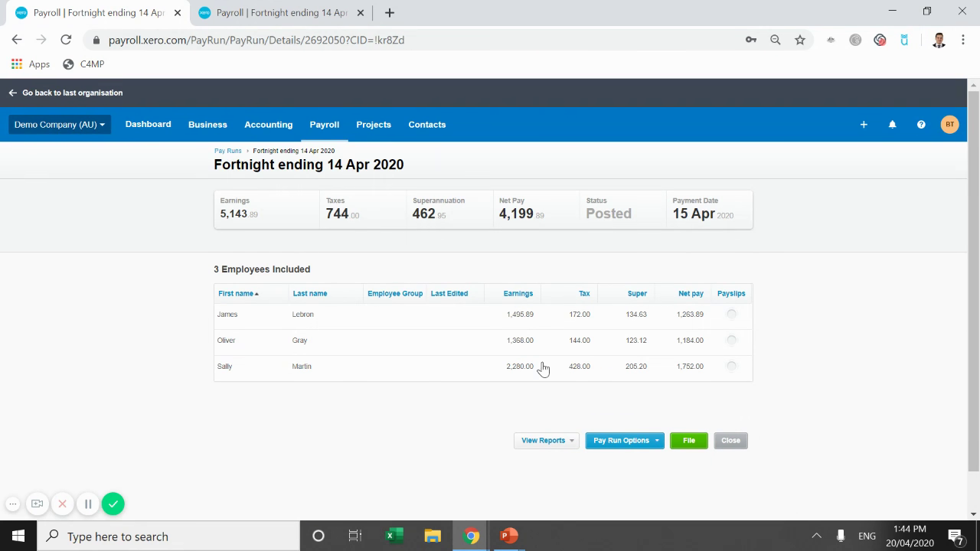
left_click(578, 373)
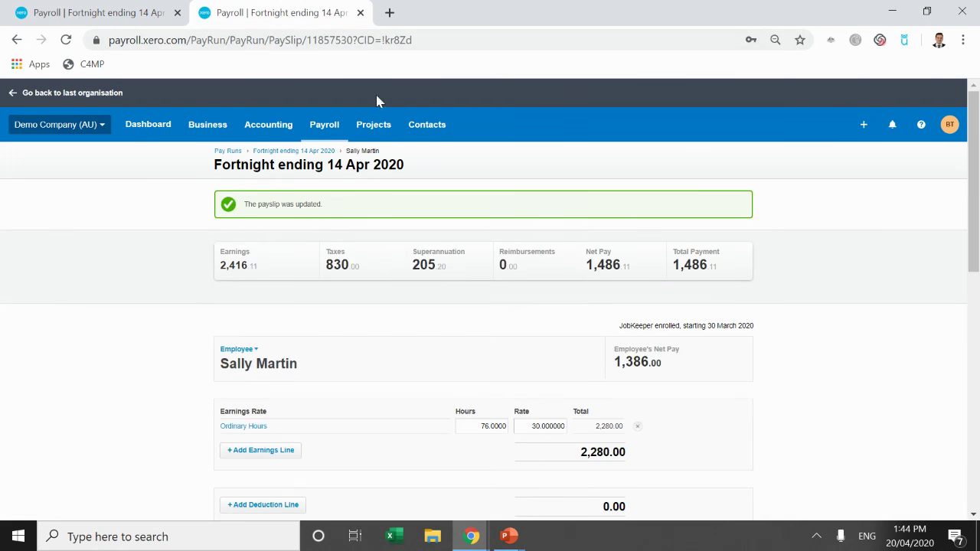
scroll(580, 258, "down", 10)
left_click(739, 493)
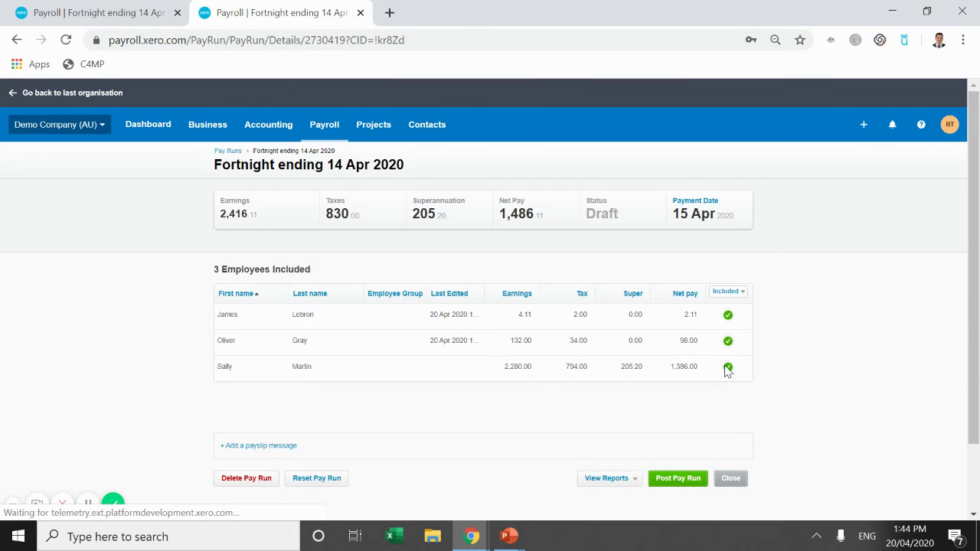
left_click(730, 367)
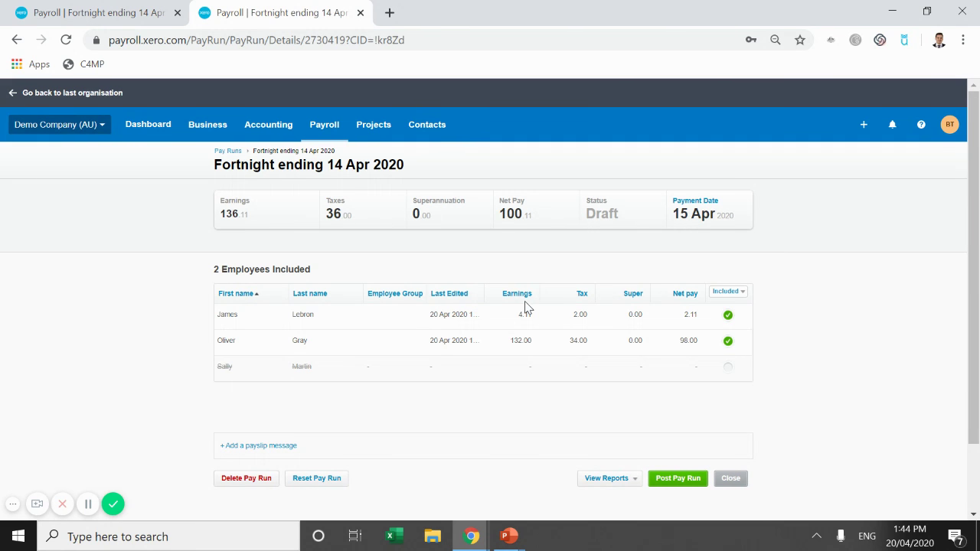
Step: Post the two-employee 14 Apr top-up pay run, confirming the posting
left_click(679, 479)
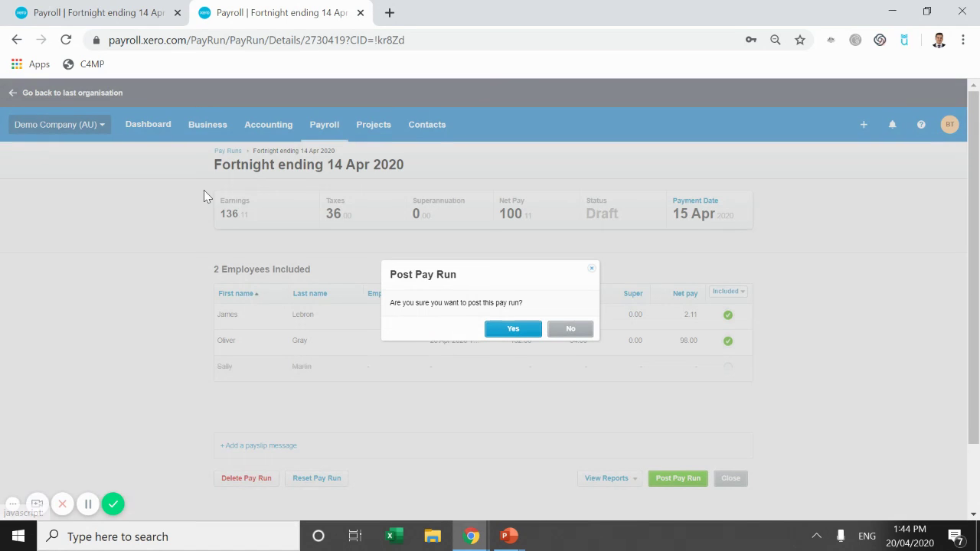
left_click(98, 12)
left_click(327, 11)
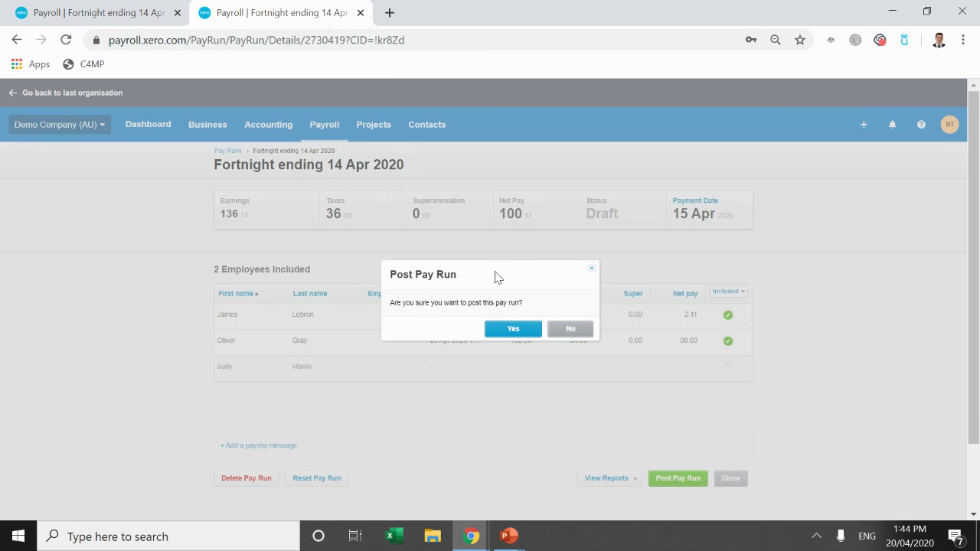
left_click(512, 329)
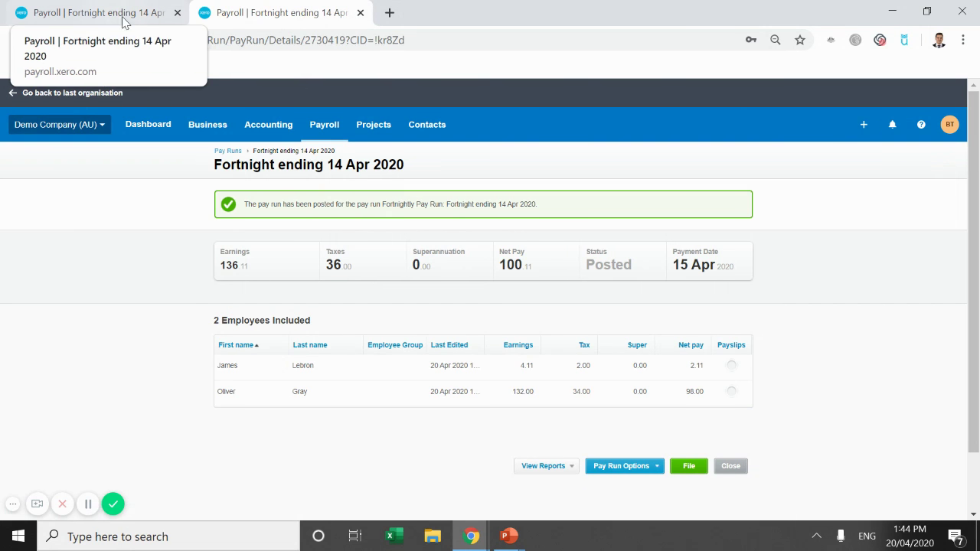
Step: Close the extra payroll tab and go to the Pay Runs list via the Payroll menu
left_click(177, 12)
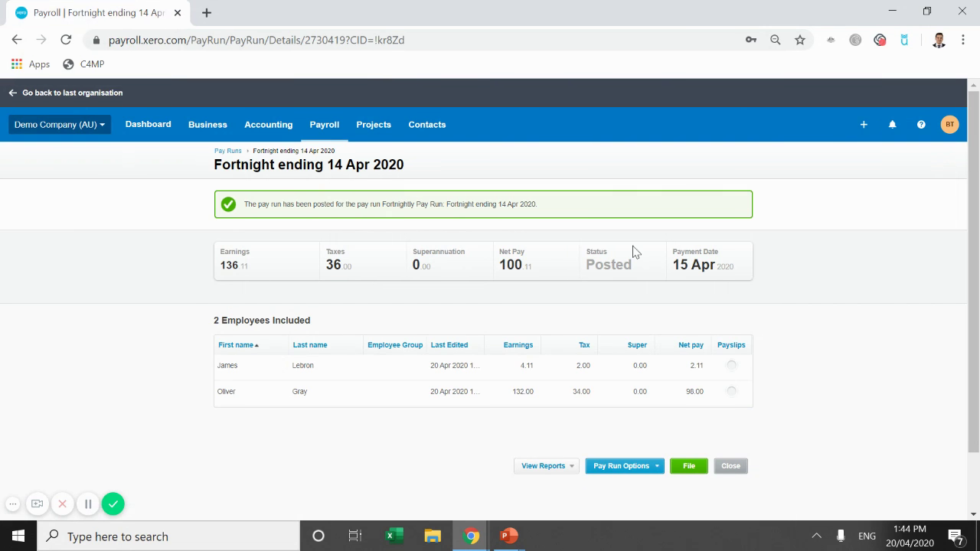
left_click(268, 125)
left_click(326, 132)
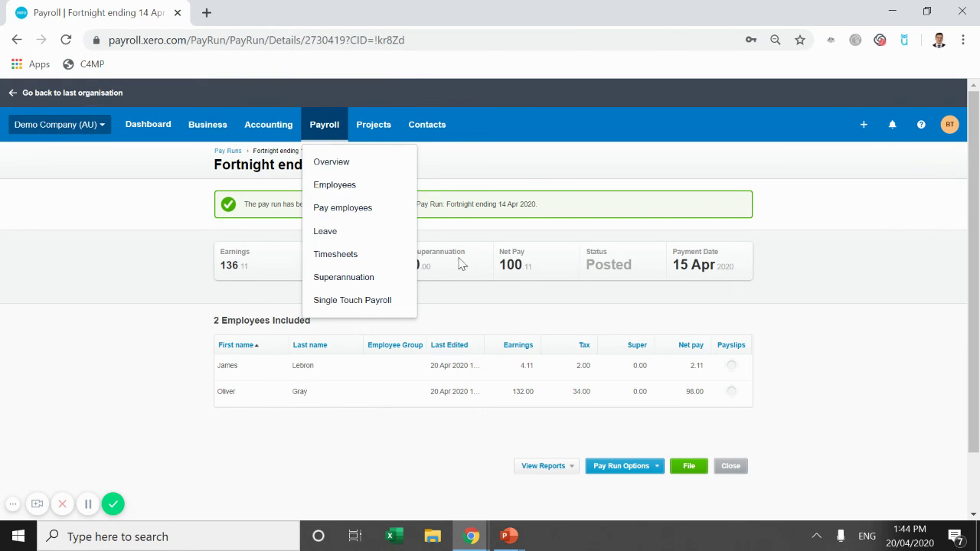
left_click(334, 212)
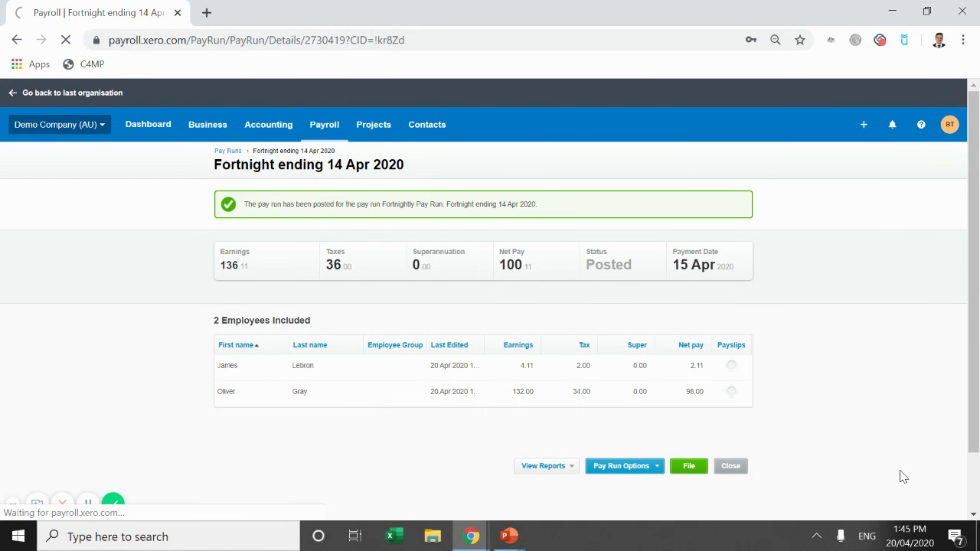
scroll(843, 444, "down", 2)
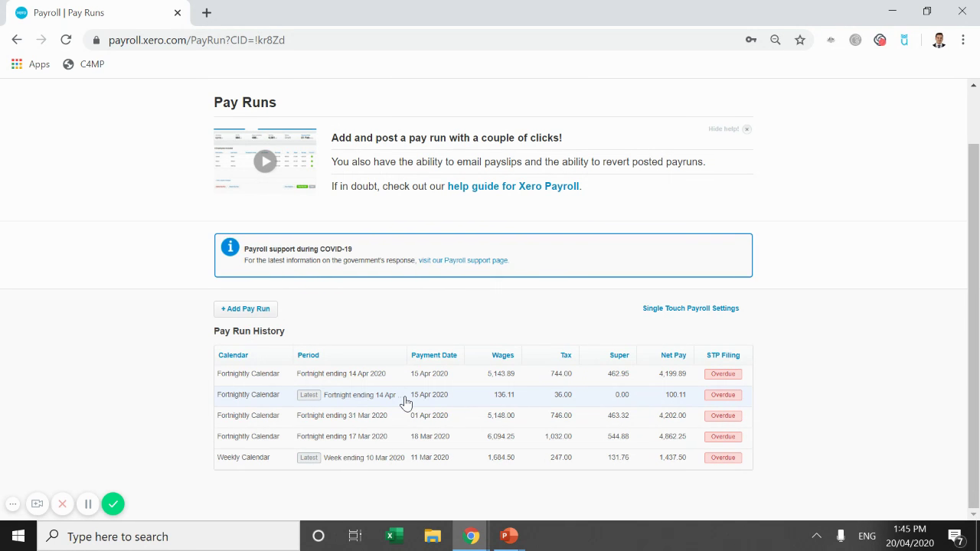
Step: Open the posted 14 Apr top-up pay run and close it again
left_click(405, 404)
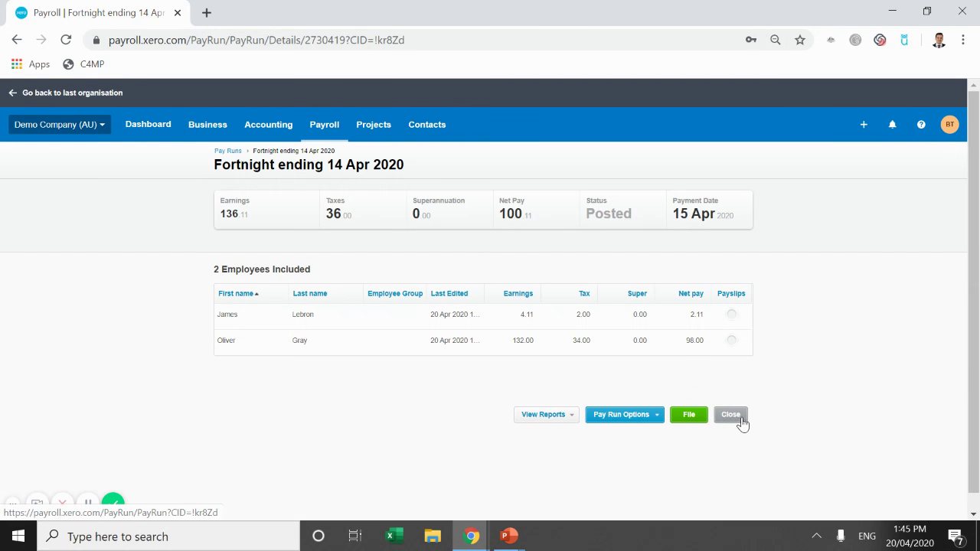
left_click(738, 420)
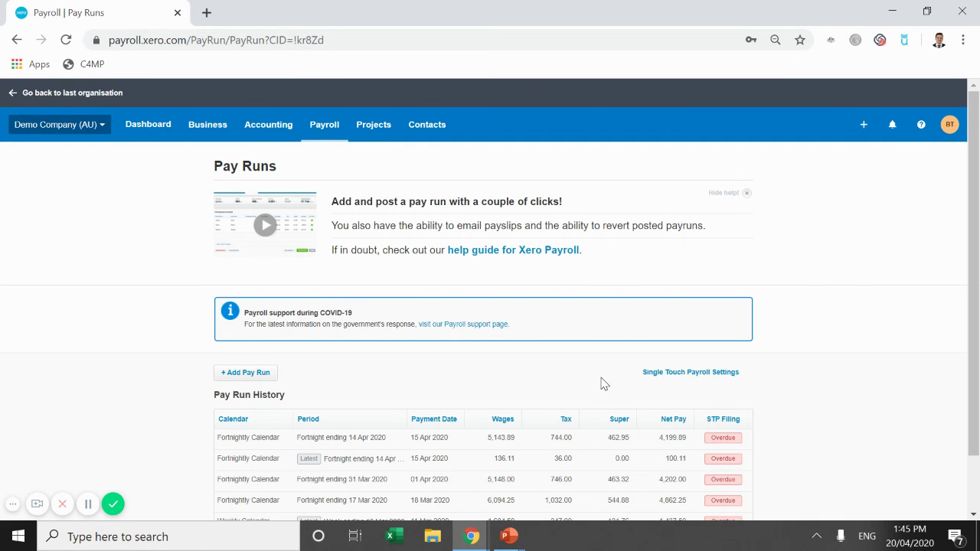
scroll(581, 380, "down", 1)
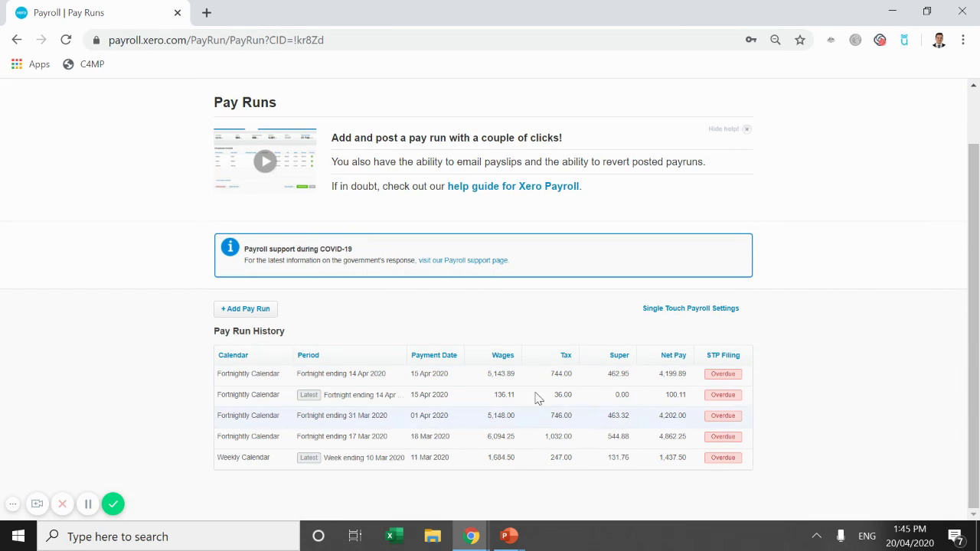
Step: Start a new pay run and dismiss it without choosing a pay period
left_click(242, 309)
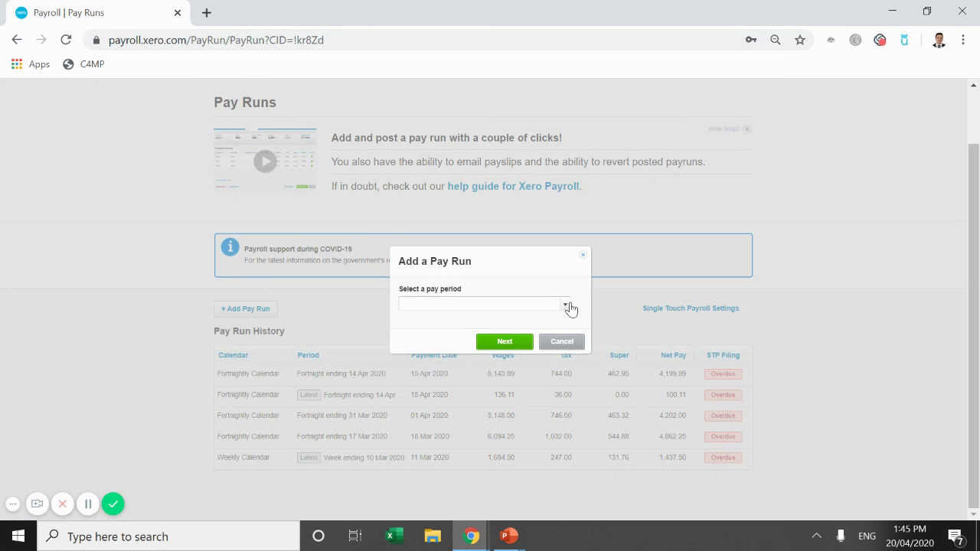
left_click(566, 305)
left_click(582, 255)
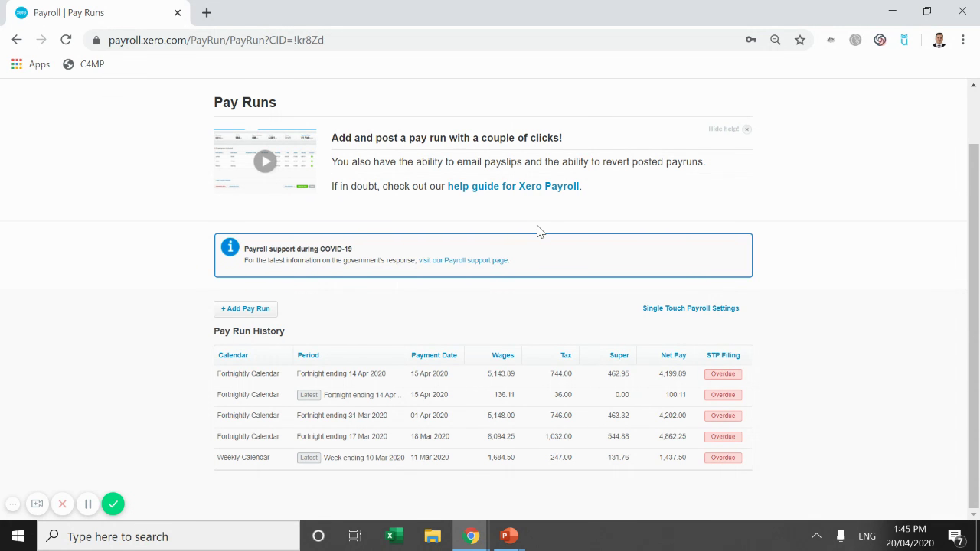
Step: Hide the Pay Runs help panel, then highlight text in the COVID-19 support note
left_click(746, 130)
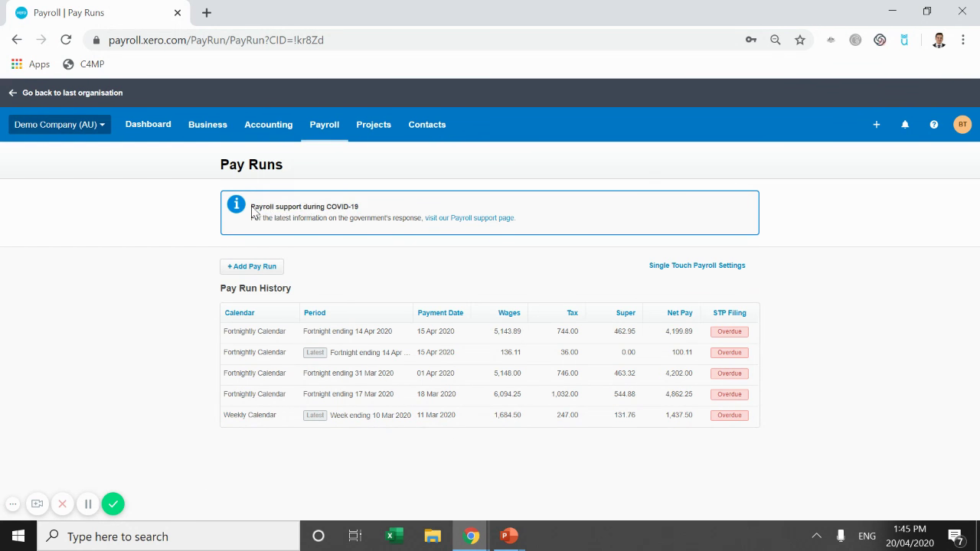
left_click_drag(296, 206, 401, 218)
mouse_move(317, 209)
left_mouse_down()
mouse_move(376, 219)
mouse_move(261, 208)
left_mouse_up()
double_click(364, 222)
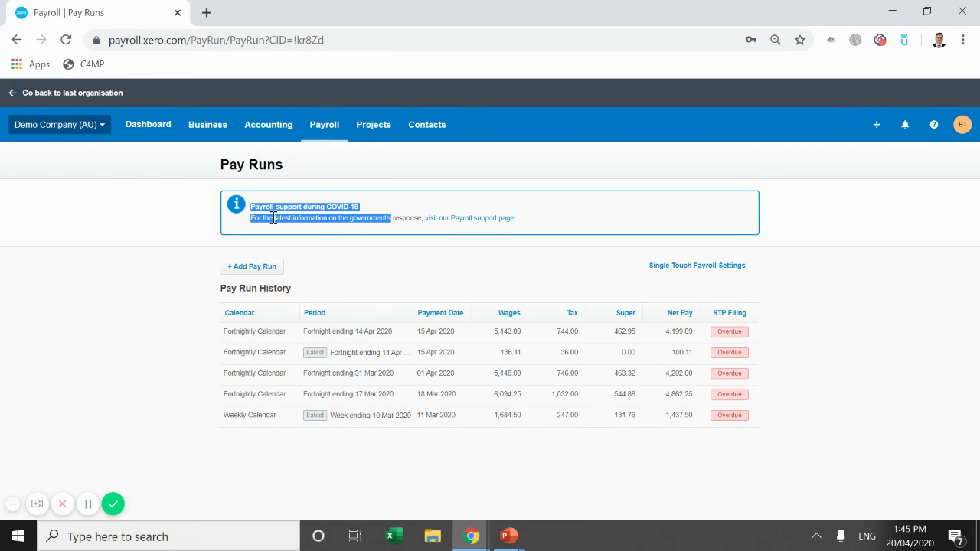
left_click(371, 269)
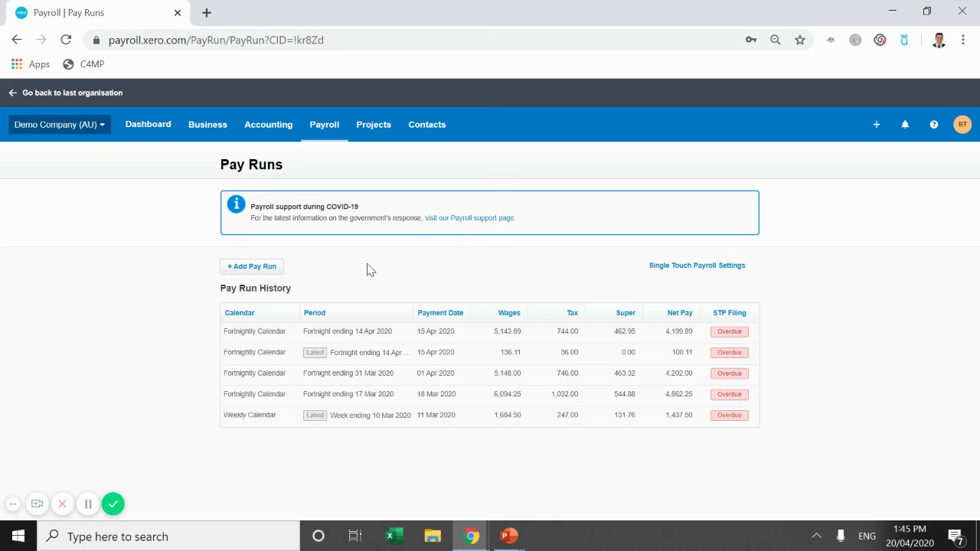
Step: Add a pay run for Fortnightly Calendar : Fortnight ending 28 Apr 2020
left_click(254, 268)
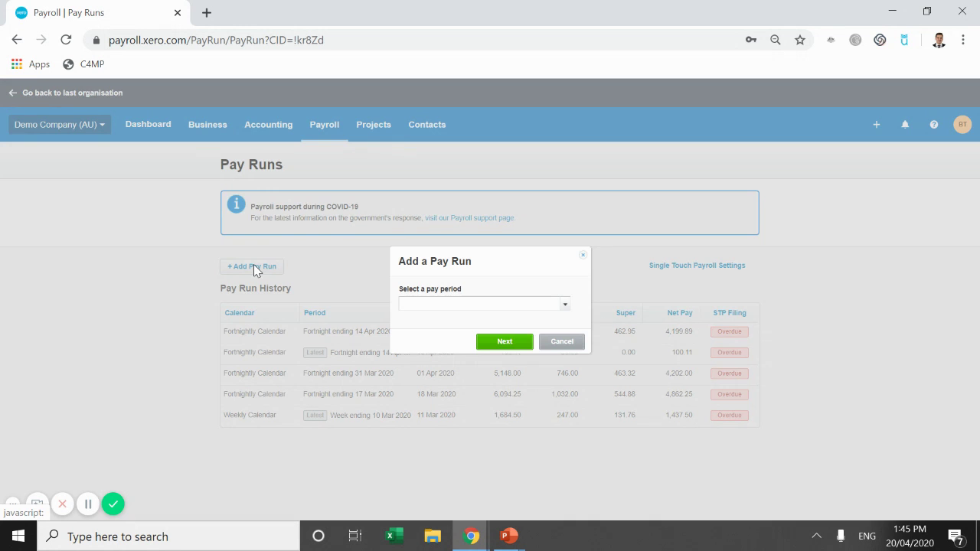
left_click(564, 305)
left_click(479, 331)
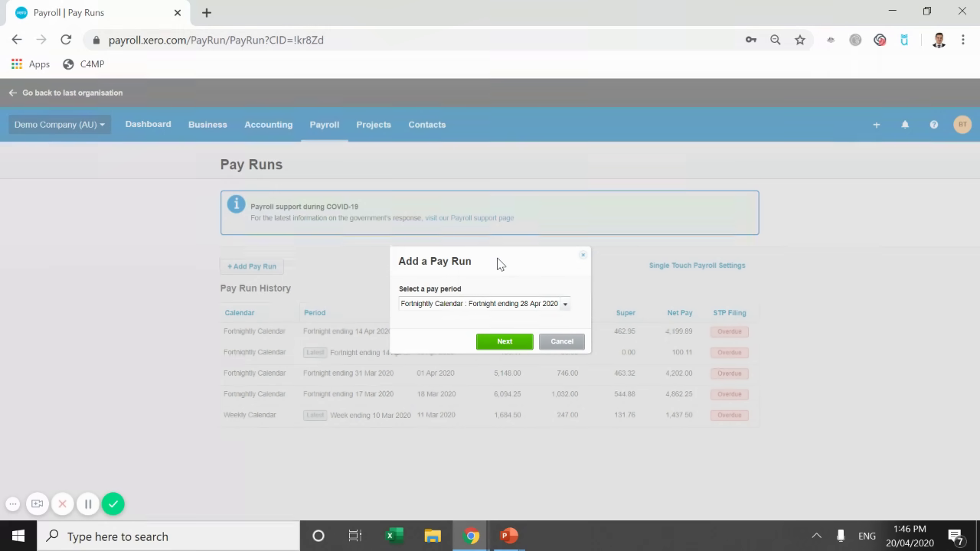
left_click(496, 347)
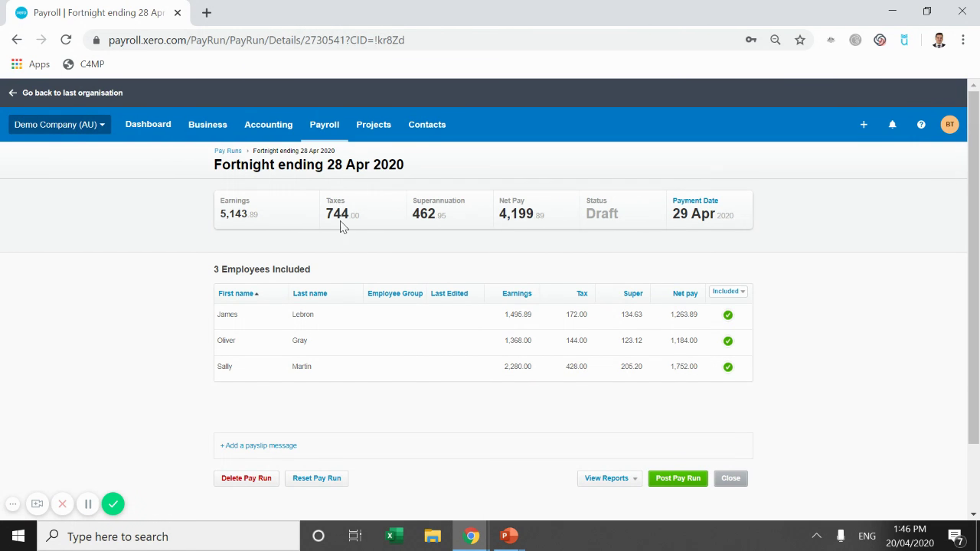
Step: Open the first employee's payslip and change their ordinary hours to 30
left_click(350, 328)
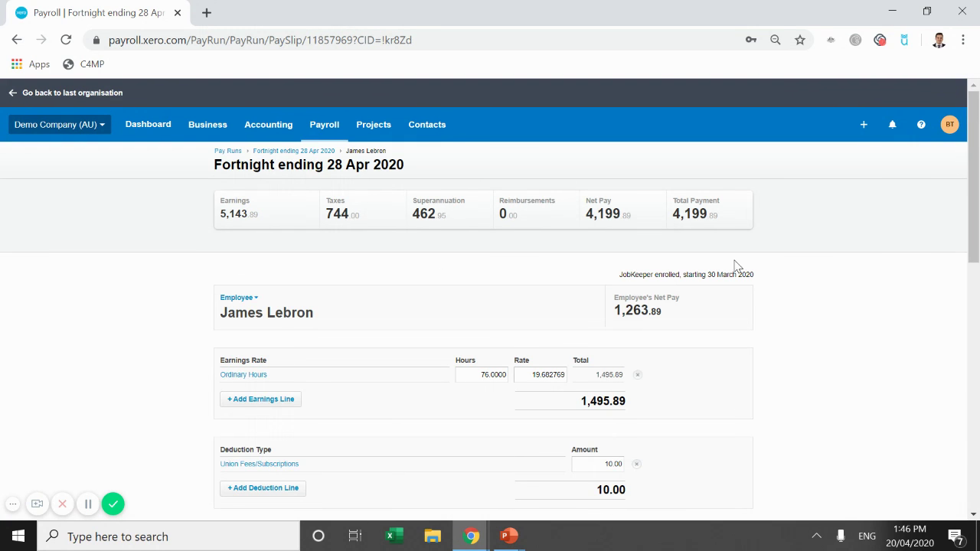
left_click_drag(805, 269, 796, 299)
double_click(500, 375)
type("30")
left_click(564, 394)
Step: Add a JobKeeper Payment top up earnings line, which comes in at 809.12
left_click(294, 411)
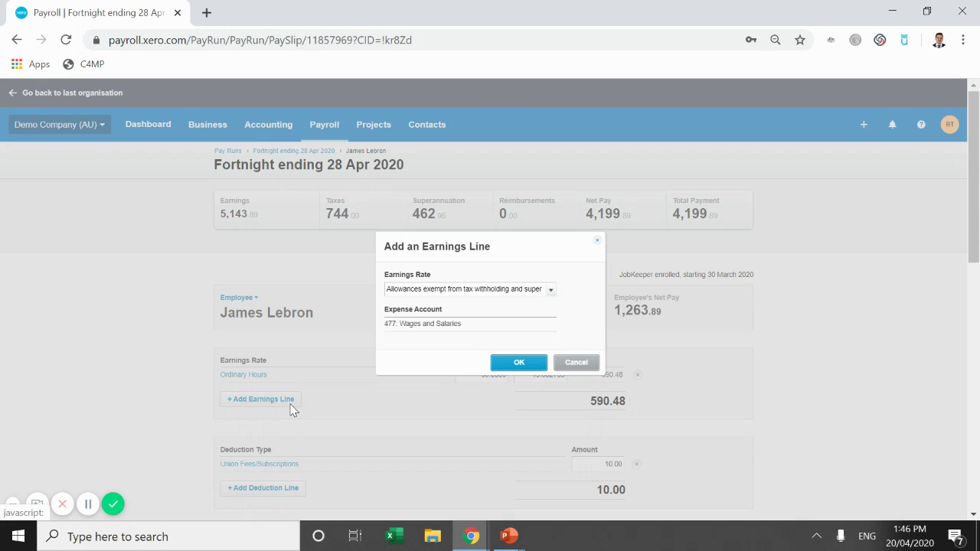
left_click(598, 240)
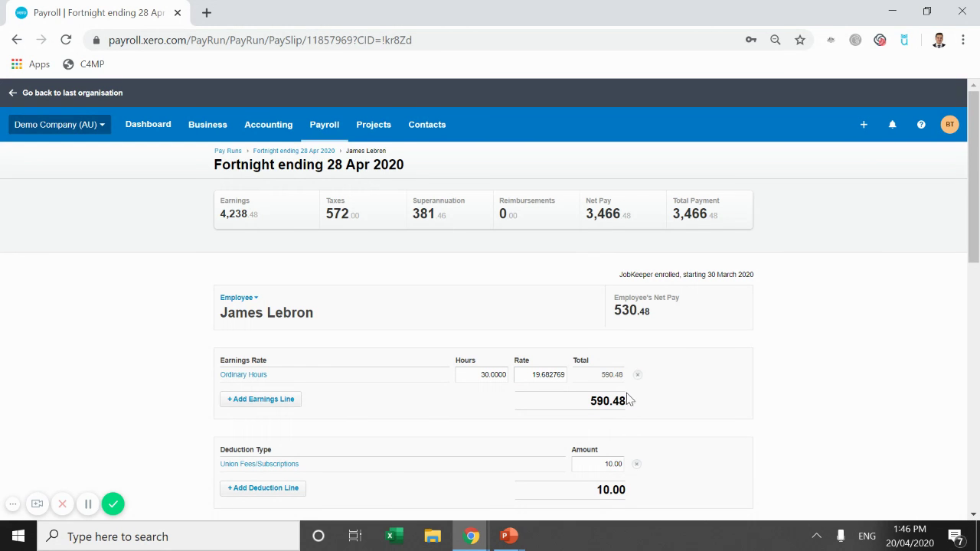
left_click(260, 399)
left_click(548, 285)
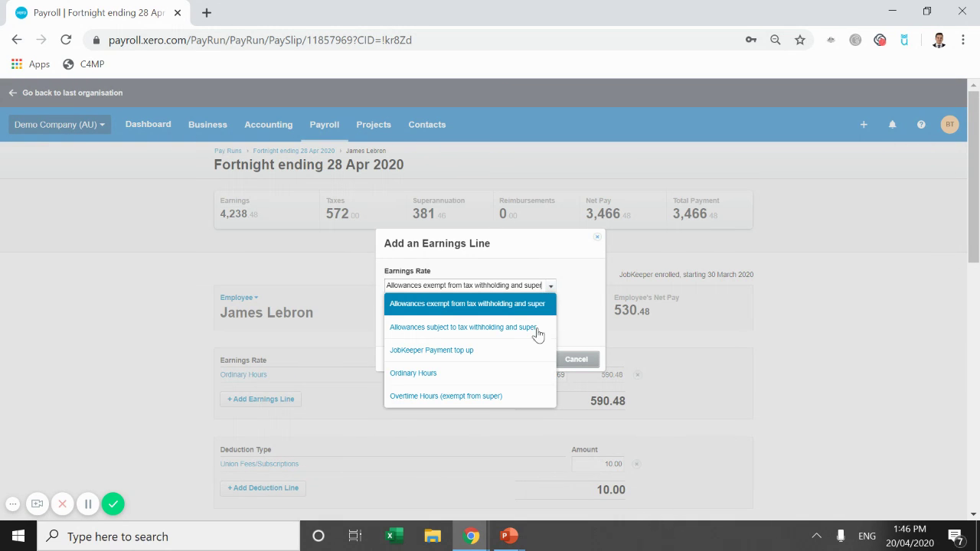
left_click(417, 357)
left_click(502, 365)
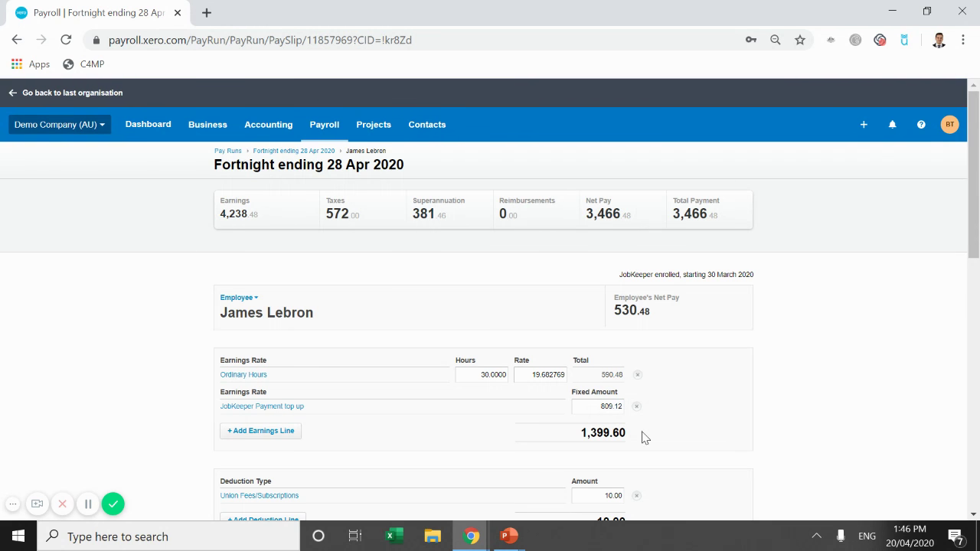
Step: Set the JobKeeper top-up fixed amount to 909.52, then recheck ordinary hours and line settings
left_click(607, 409)
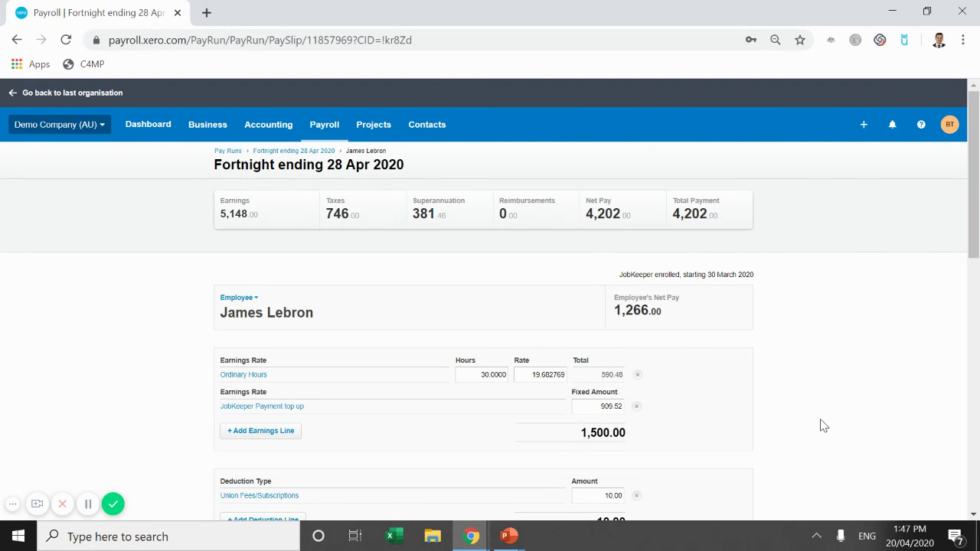
scroll(717, 370, "down", 1)
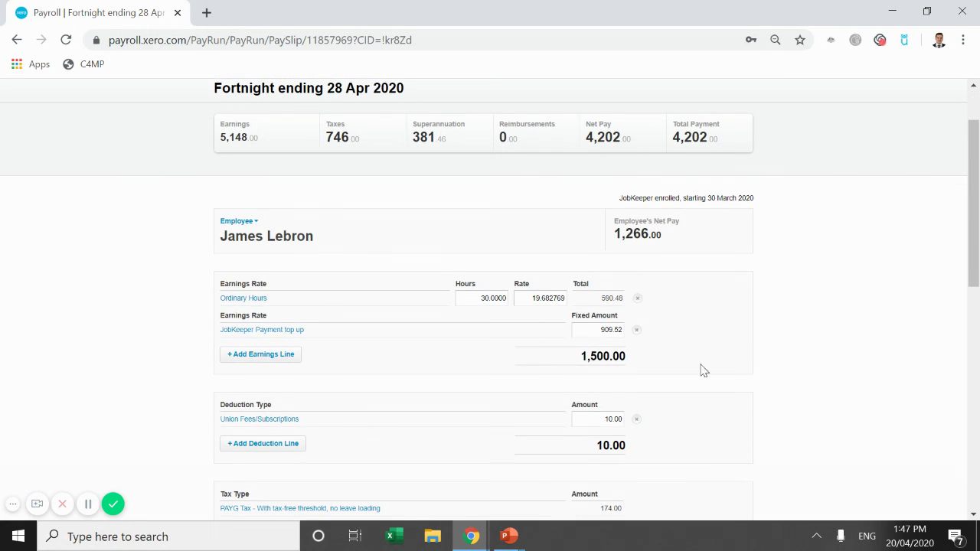
left_click(490, 298)
left_click(356, 279)
left_click(560, 341)
left_click(581, 358)
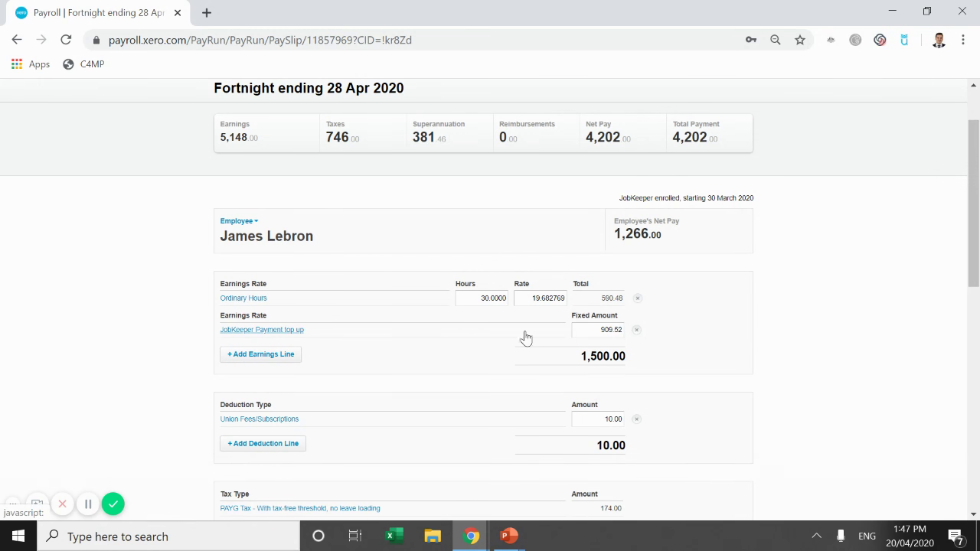
left_click(492, 300)
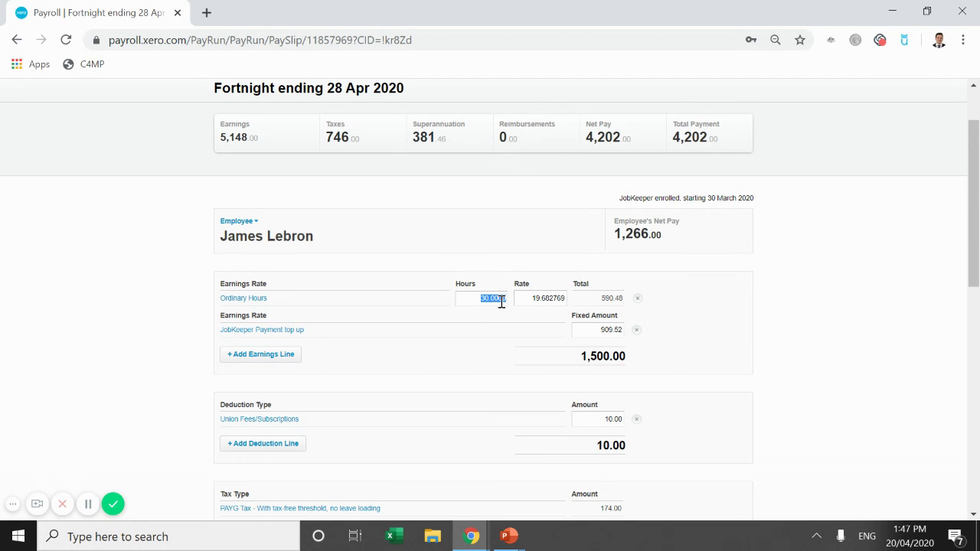
left_click(508, 333)
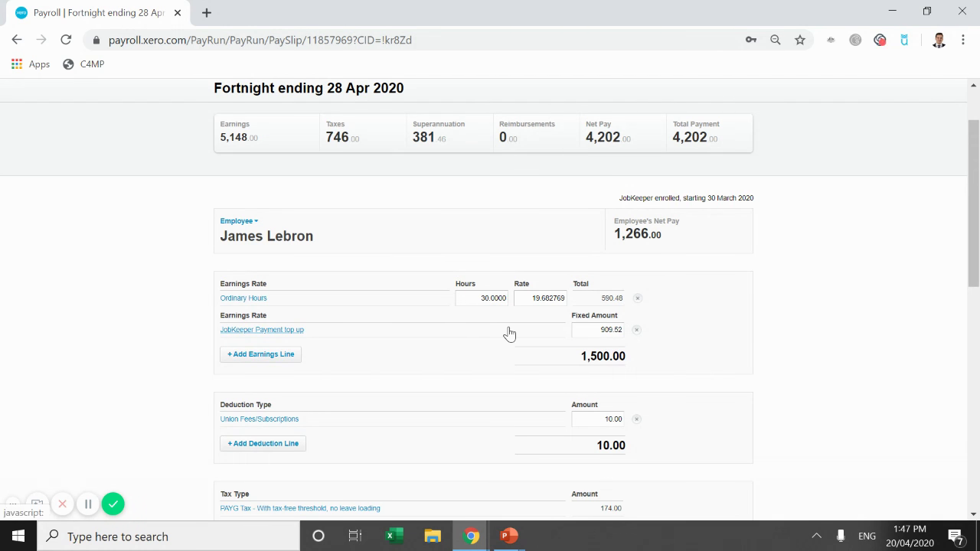
scroll(630, 337, "down", 3)
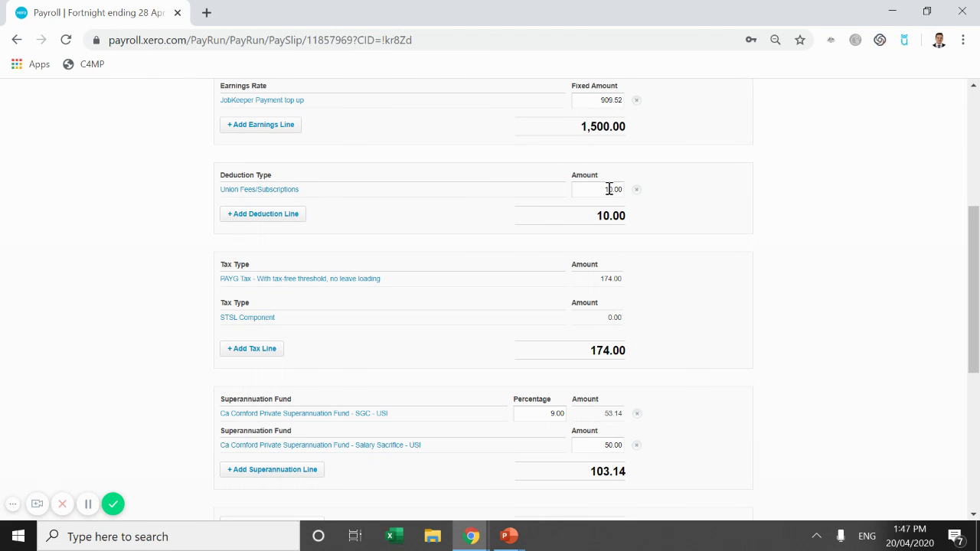
scroll(620, 153, "down", 5)
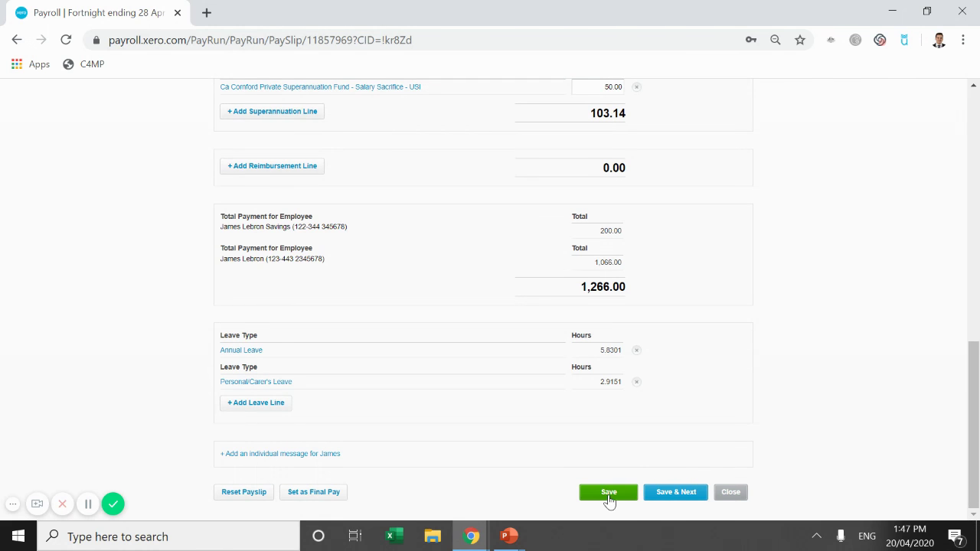
Step: Save the first payslip and move on to the second employee's payslip
left_click(682, 494)
scroll(688, 411, "up", 3)
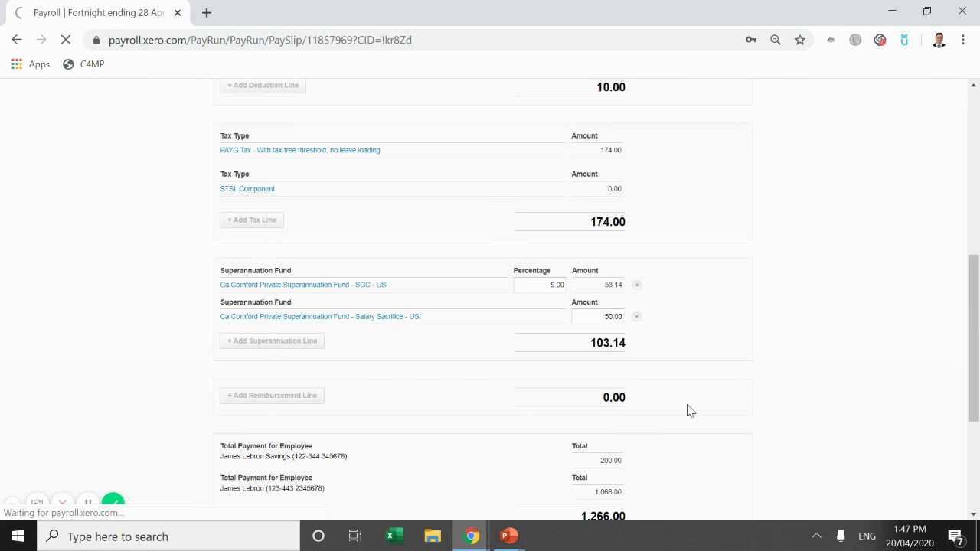
scroll(682, 389, "down", 1)
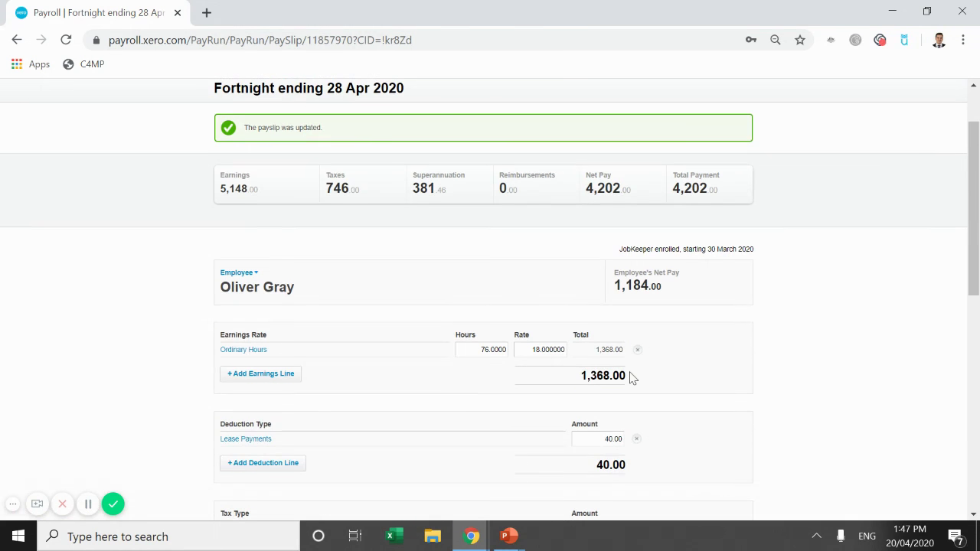
double_click(234, 291)
scroll(235, 291, "up", 1)
scroll(519, 149, "down", 3)
left_click(517, 147)
scroll(517, 147, "up", 1)
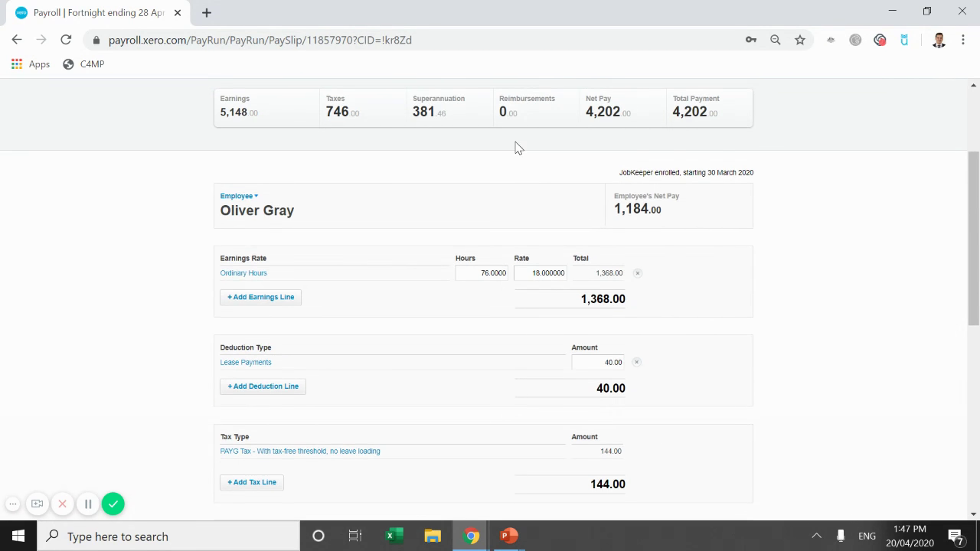
Step: Add a JobKeeper Payment top up earnings line to the second employee's payslip
left_click(260, 298)
left_click(551, 291)
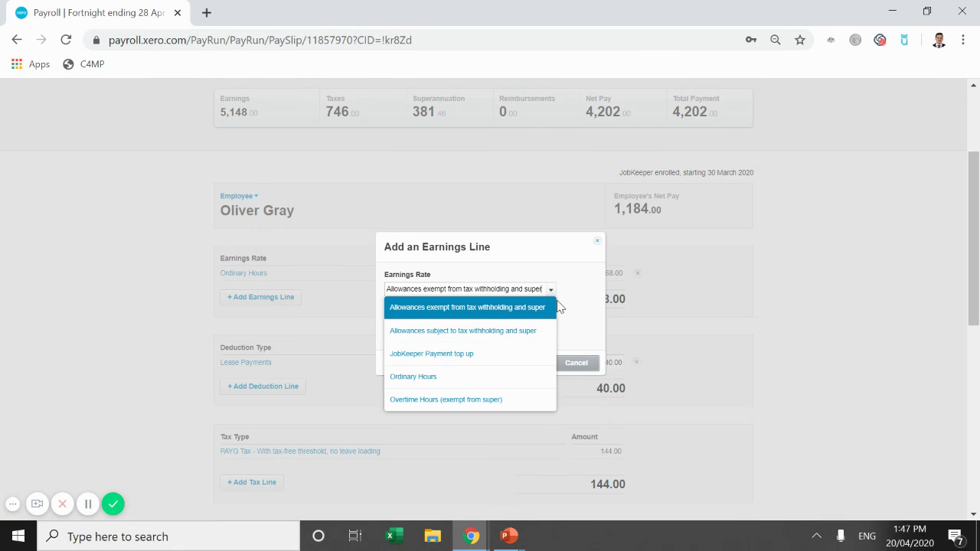
left_click(481, 355)
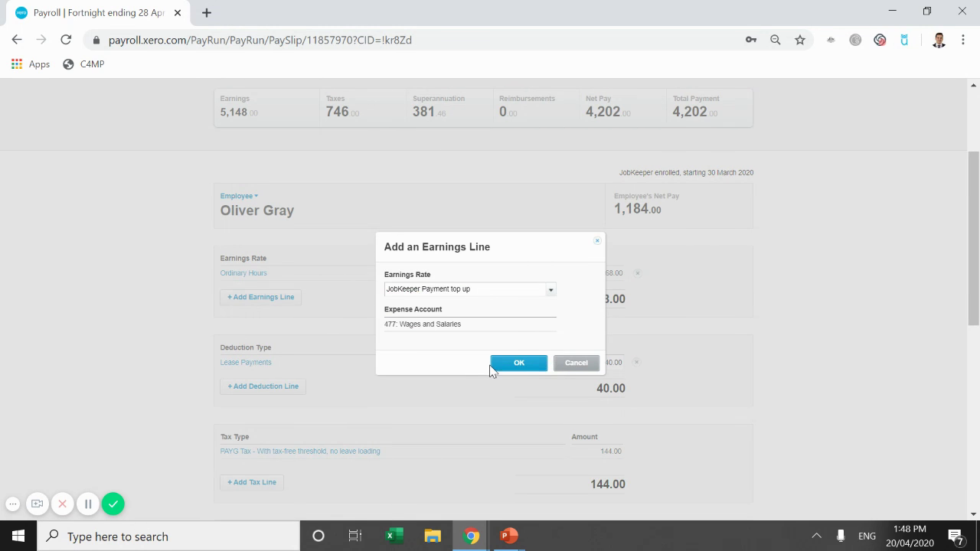
left_click(494, 365)
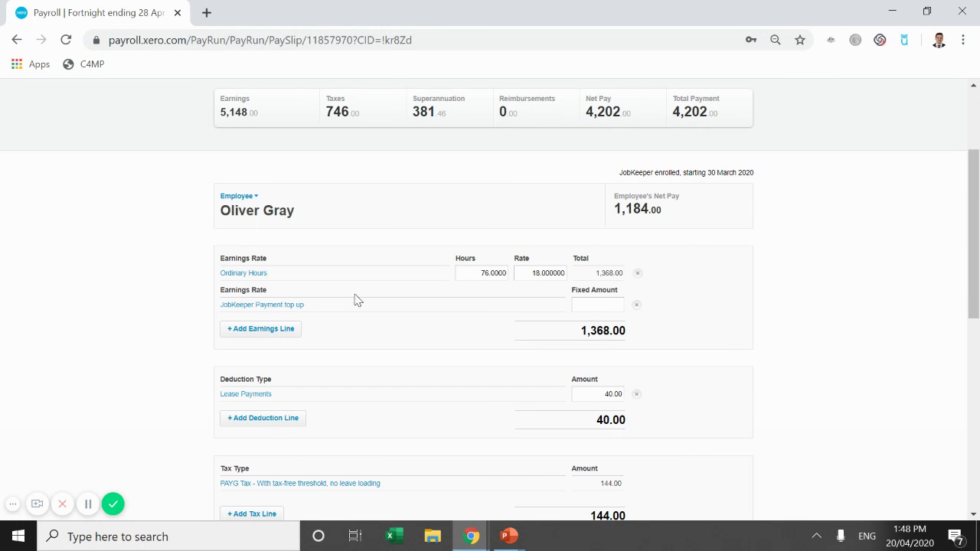
Step: Enter 132.00 as the top-up's fixed amount, bringing earnings to 1,500.00
left_click(599, 305)
left_click(648, 304)
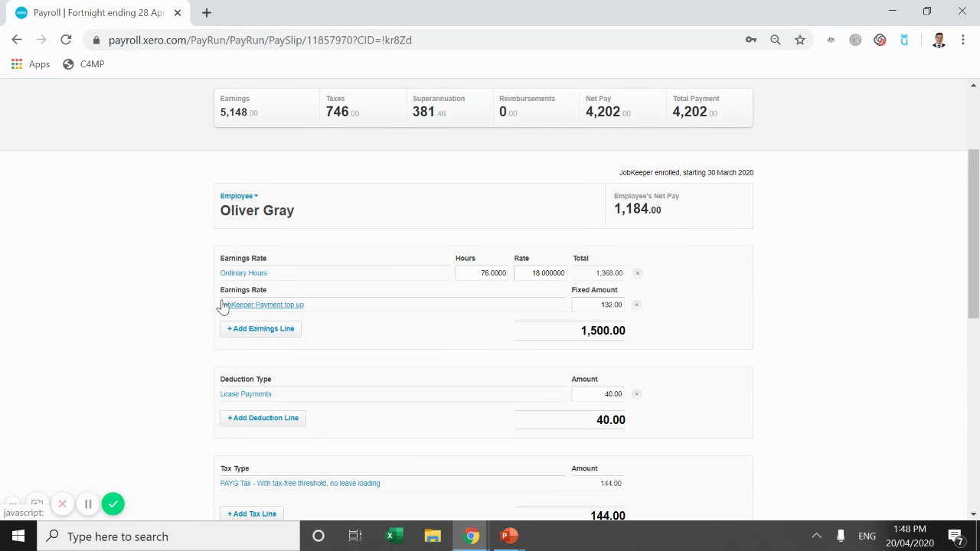
scroll(575, 394, "down", 3)
scroll(577, 393, "up", 1)
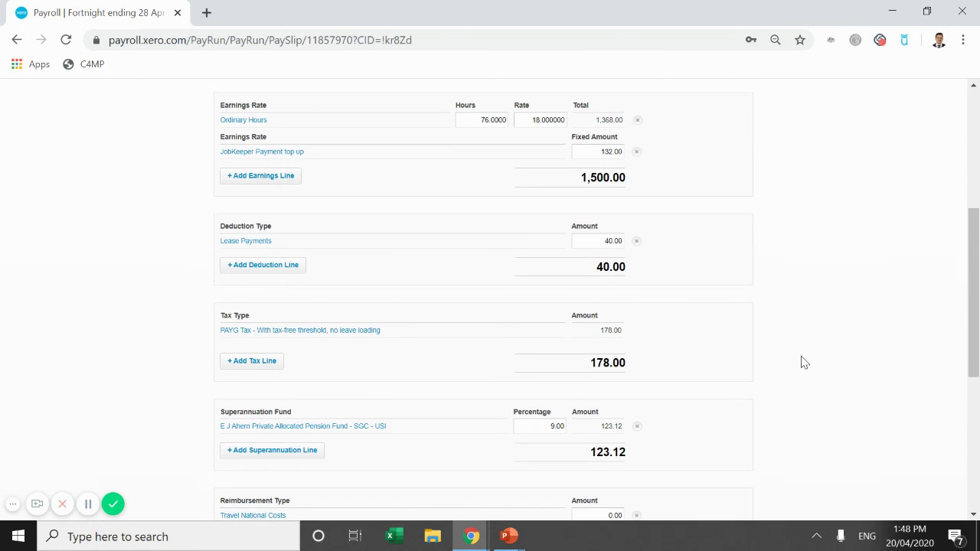
scroll(455, 284, "down", 4)
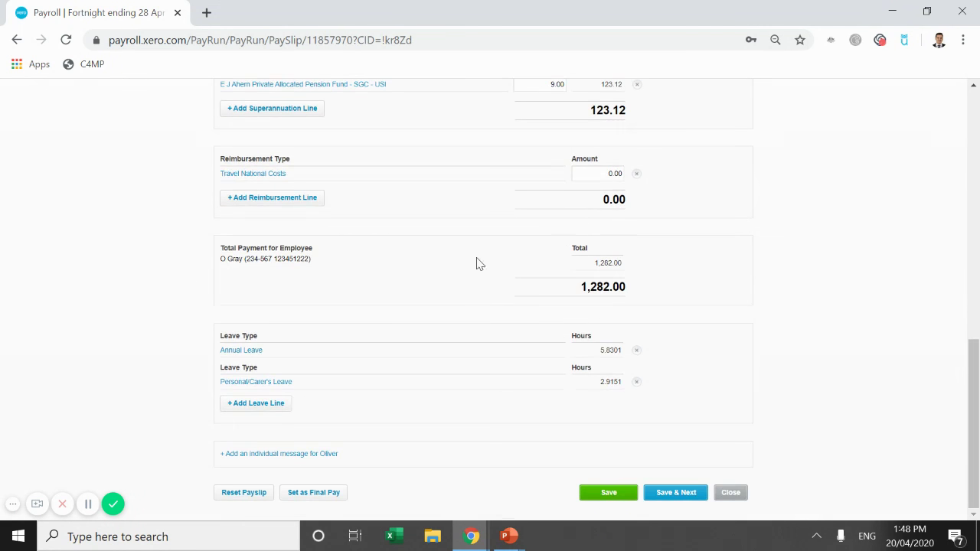
scroll(746, 210, "up", 2)
scroll(774, 245, "down", 2)
scroll(795, 281, "up", 1)
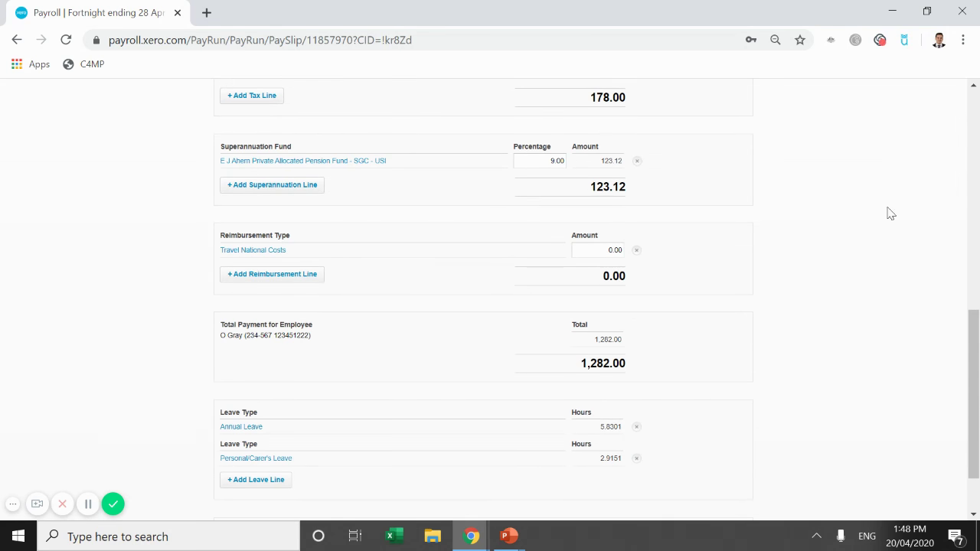
scroll(447, 357, "up", 1)
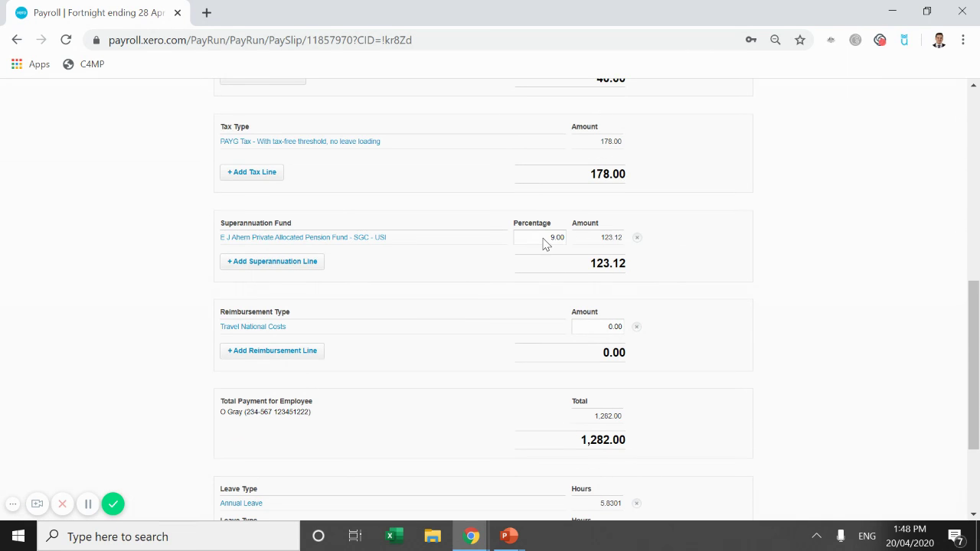
scroll(543, 277, "up", 5)
Step: Change the second employee's superannuation percentage to 9.5%
scroll(543, 279, "up", 2)
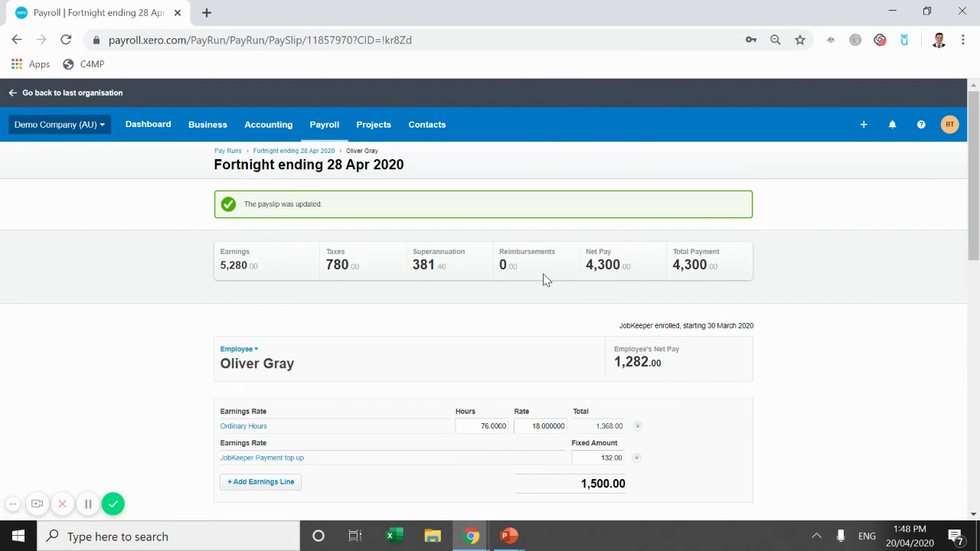
scroll(543, 280, "down", 7)
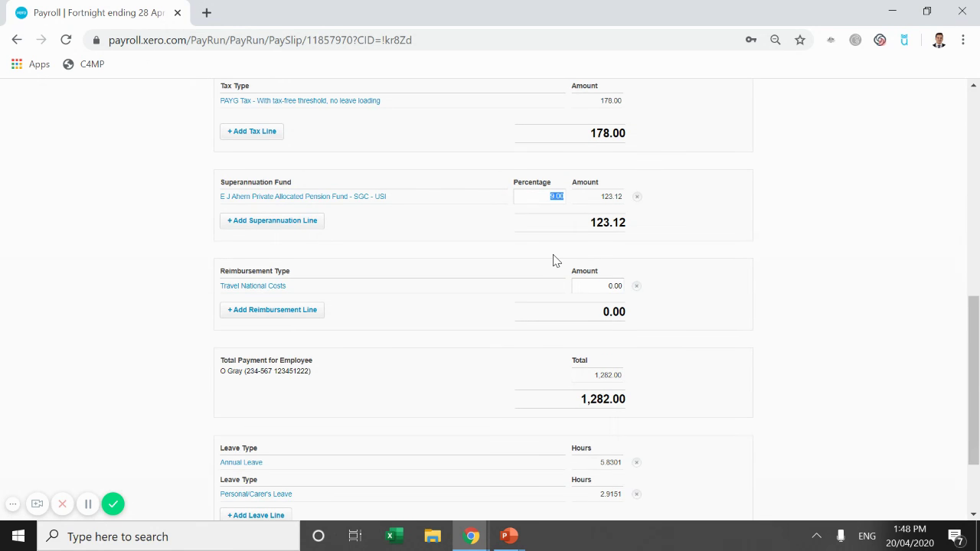
left_click(556, 259)
scroll(556, 234, "up", 2)
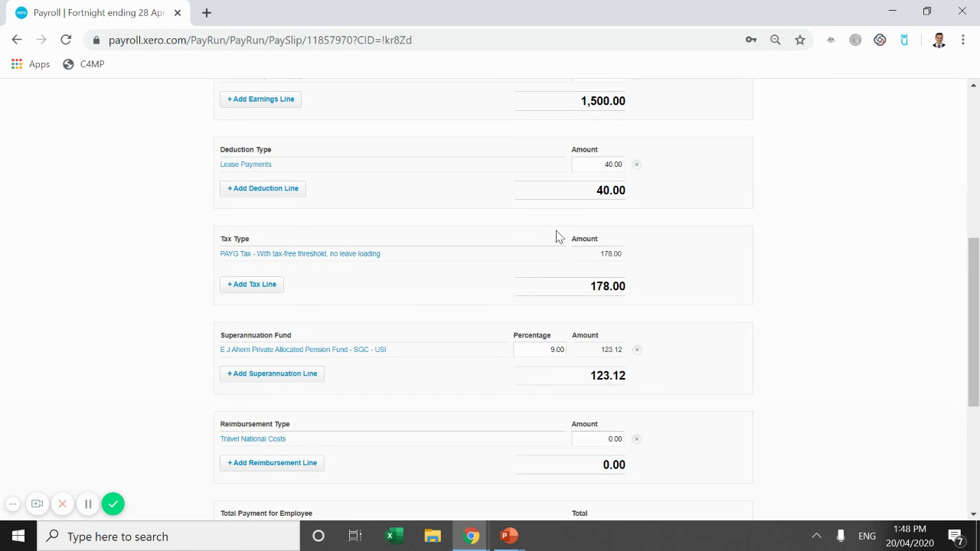
double_click(559, 349)
type("9.5")
left_click(847, 280)
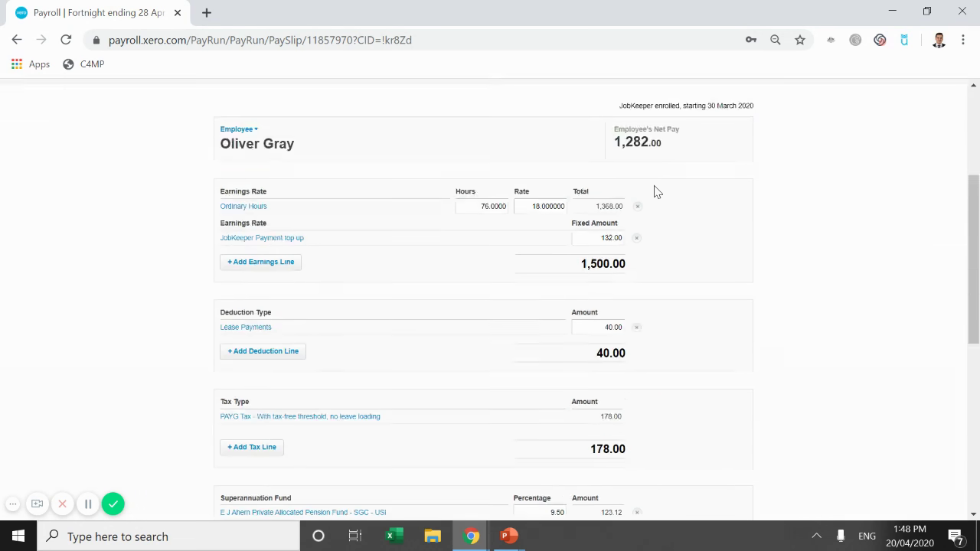
Step: Verify the 9.50% super rate and save, moving to the third employee's payslip
scroll(26, 139, "down", 2)
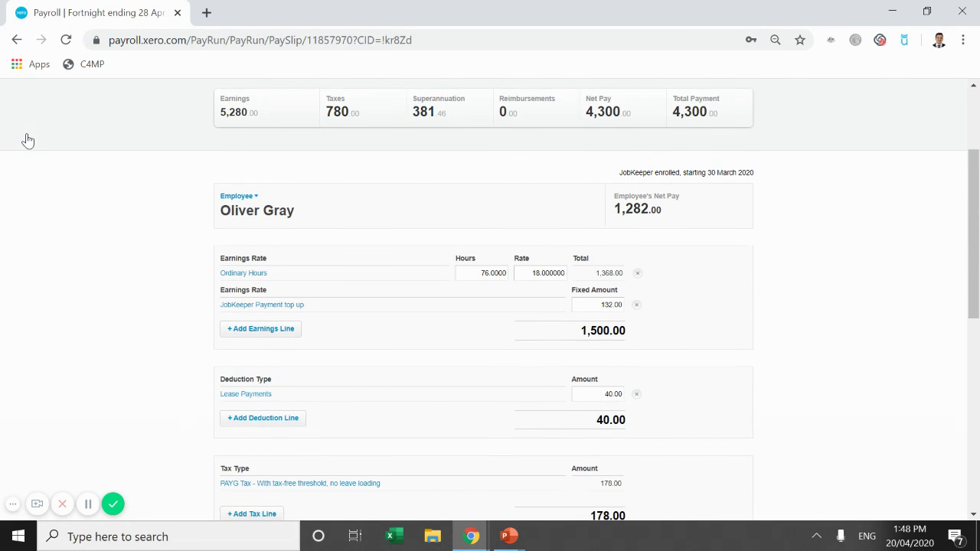
scroll(44, 150, "down", 4)
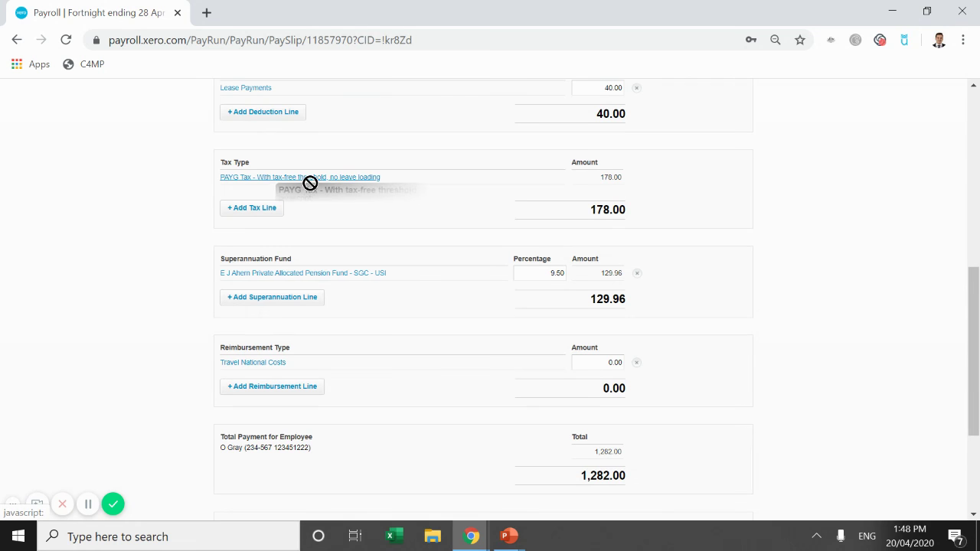
left_click(549, 272)
scroll(565, 276, "down", 3)
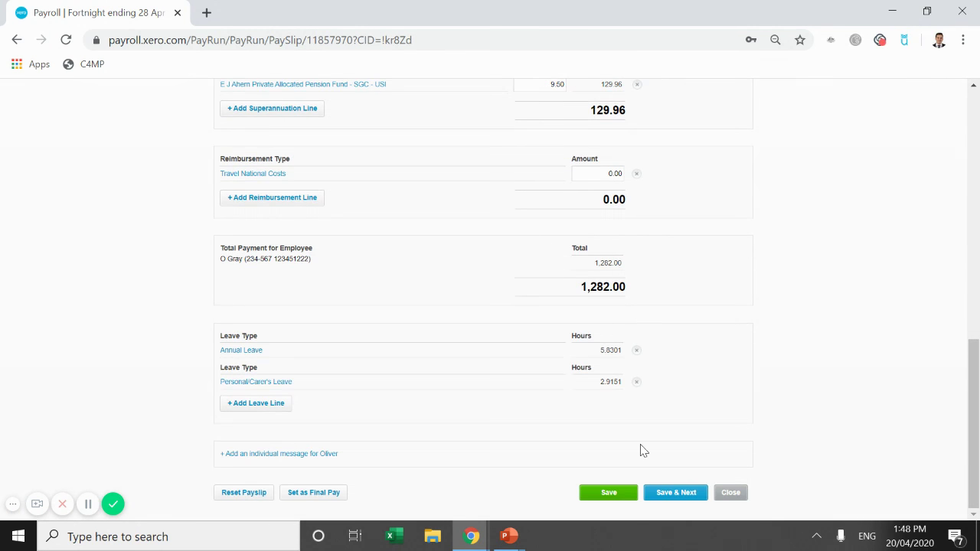
left_click(676, 493)
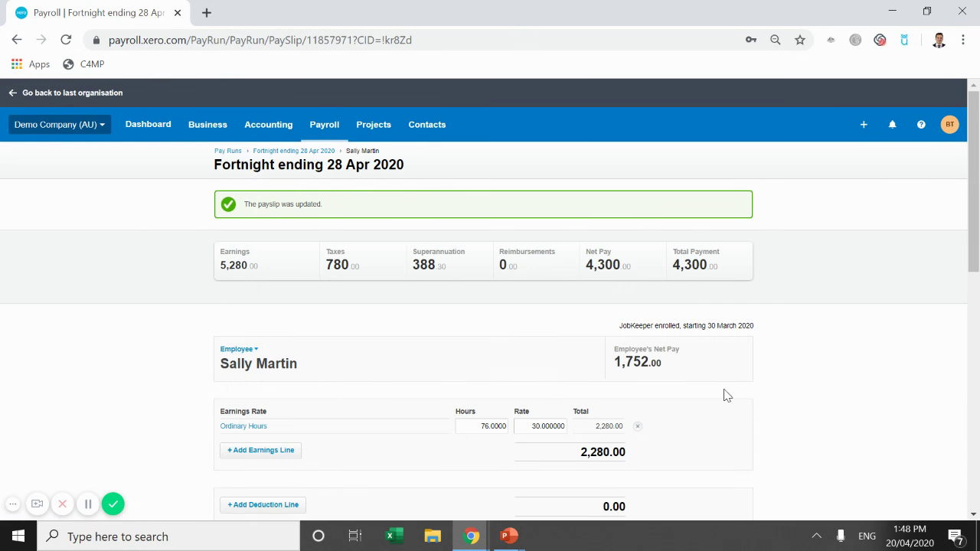
Step: Reopen the employee's payslip from the pay run and set ordinary hours to 30
scroll(709, 390, "down", 10)
left_click(729, 494)
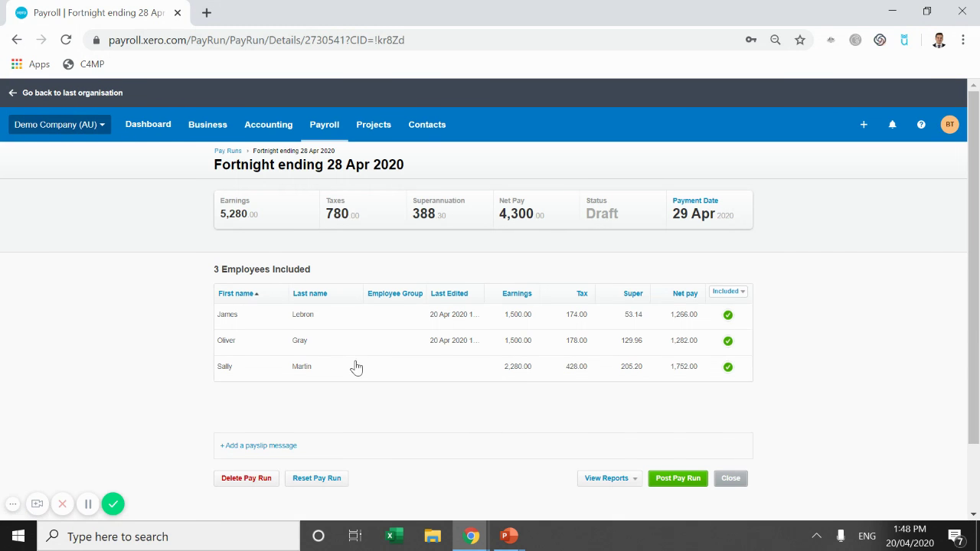
left_click(355, 367)
scroll(740, 362, "down", 2)
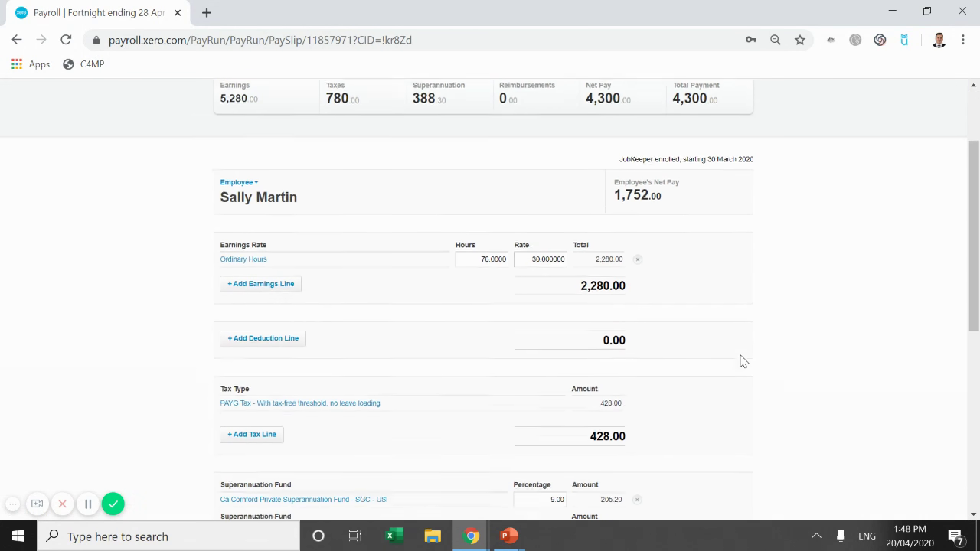
left_click(501, 223)
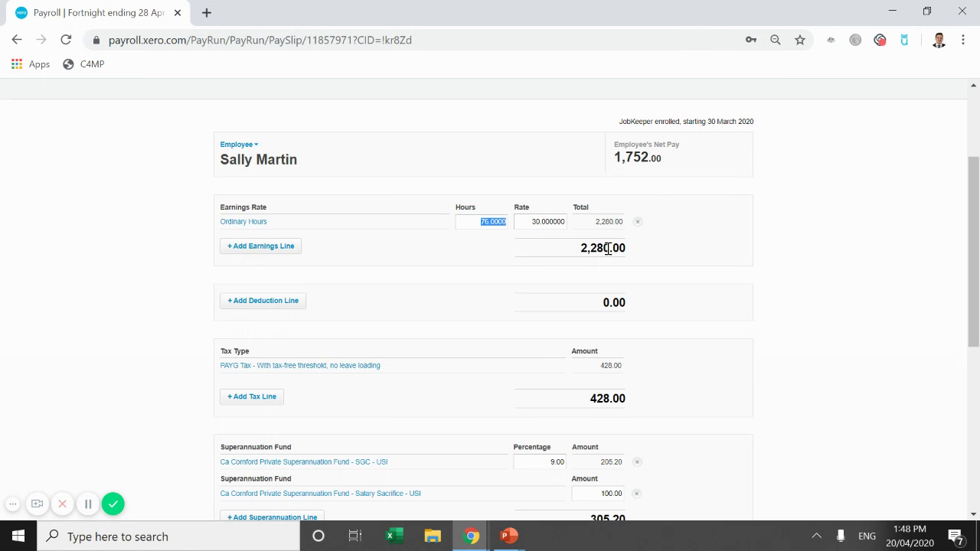
left_click(633, 251)
left_click(477, 218)
type("30")
left_click(517, 248)
Step: Add a JobKeeper Payment top up line of 600, bringing earnings to 1,500
left_click(262, 248)
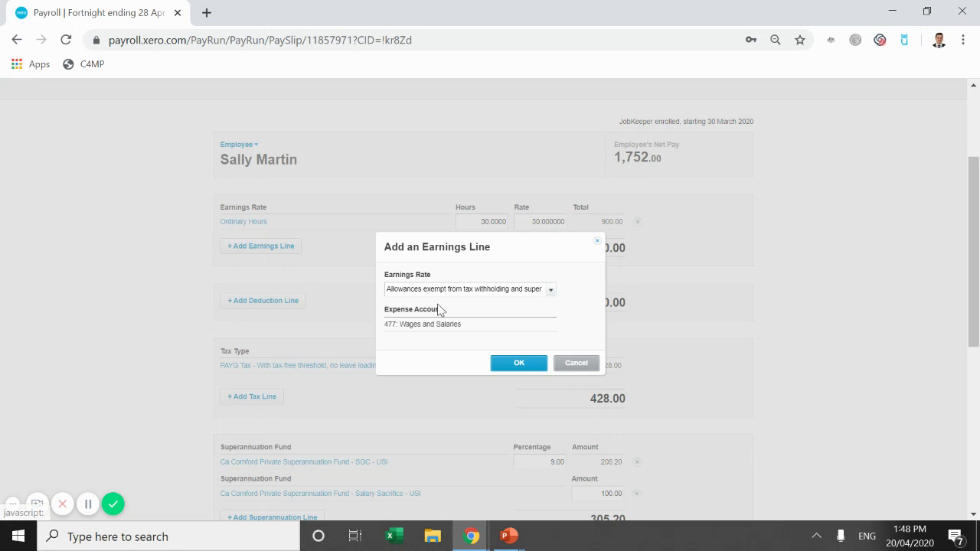
left_click(551, 291)
left_click(514, 352)
left_click(531, 363)
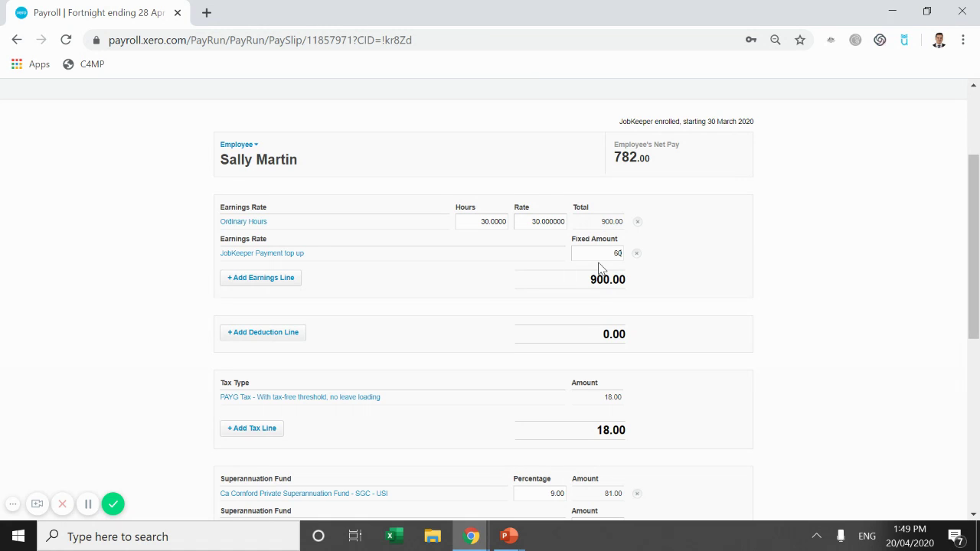
left_click(634, 325)
Step: Set the SGC super percentage to 9.5%, save the payslip and close it
scroll(634, 326, "down", 3)
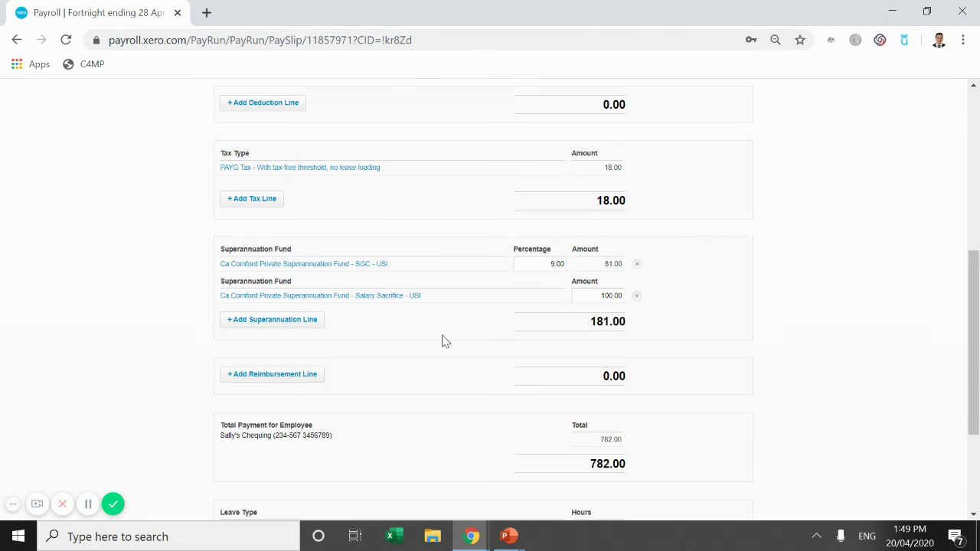
left_click(551, 265)
scroll(870, 288, "down", 3)
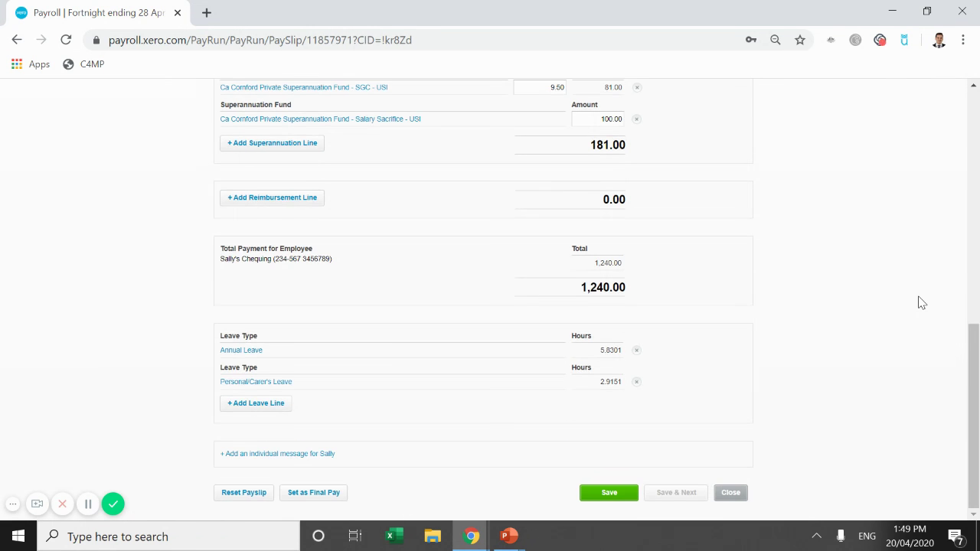
scroll(643, 459, "down", 5)
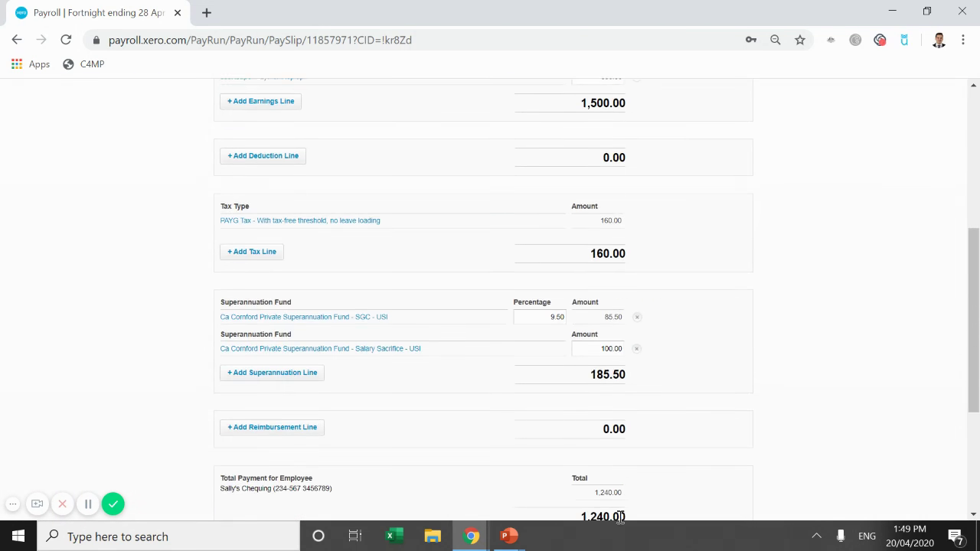
scroll(634, 503, "down", 3)
left_click(606, 493)
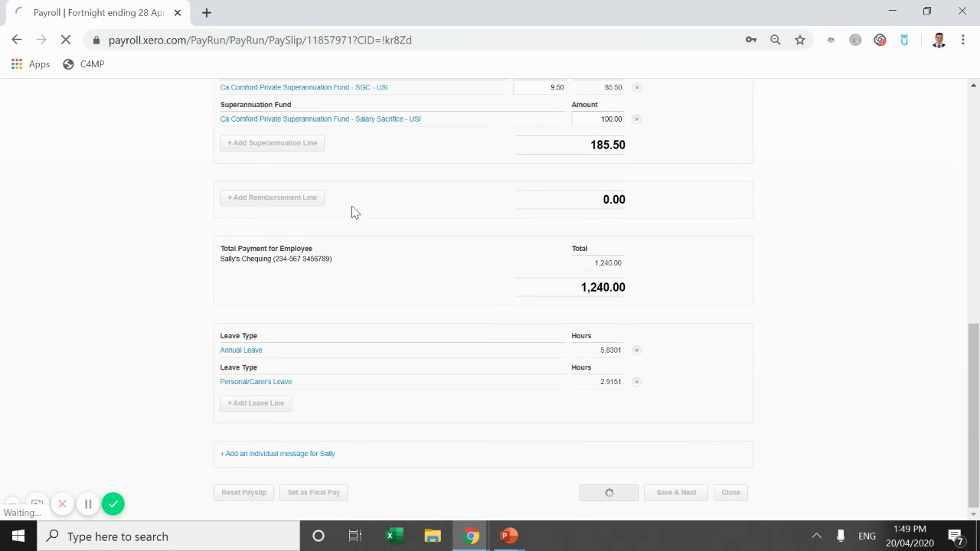
scroll(566, 368, "down", 10)
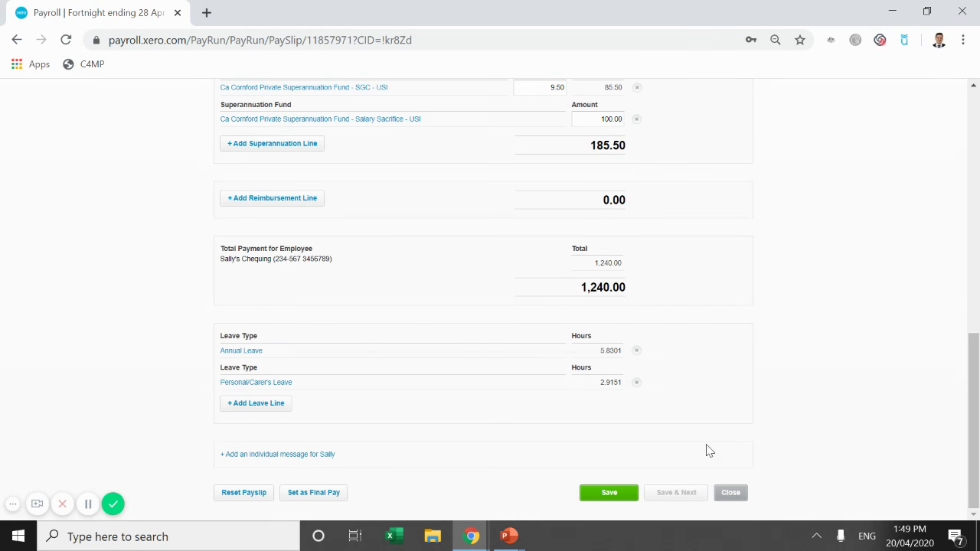
left_click(729, 494)
scroll(574, 261, "down", 1)
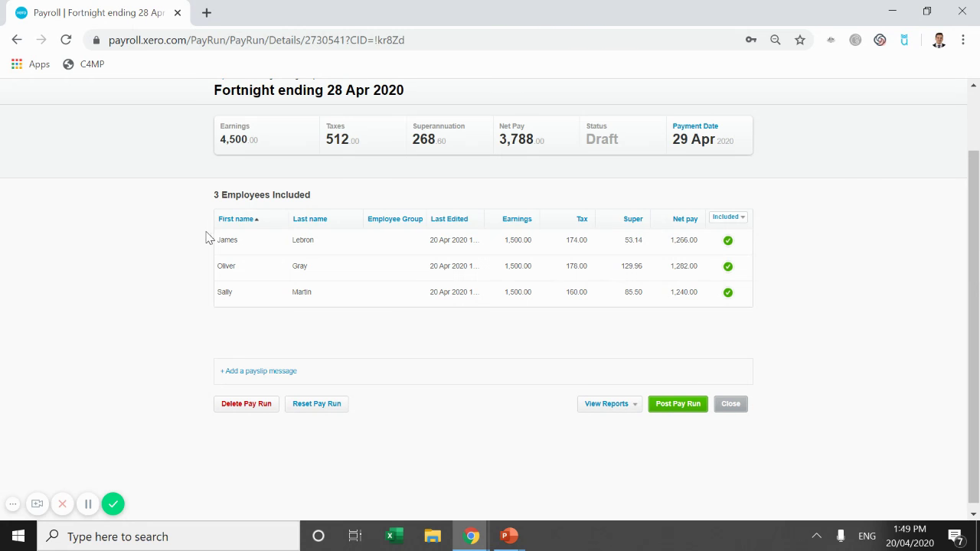
Step: Open the first employee's 28 Apr payslip from the pay run's employee list
left_click(395, 246)
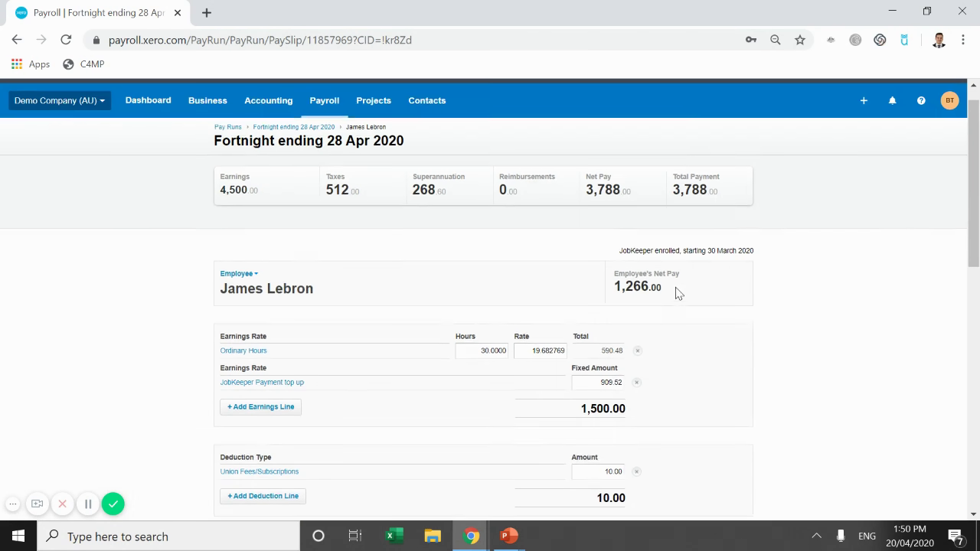
Step: Review the first employee's payslip, then close it back to the 28 Apr pay run summary
scroll(764, 284, "down", 1)
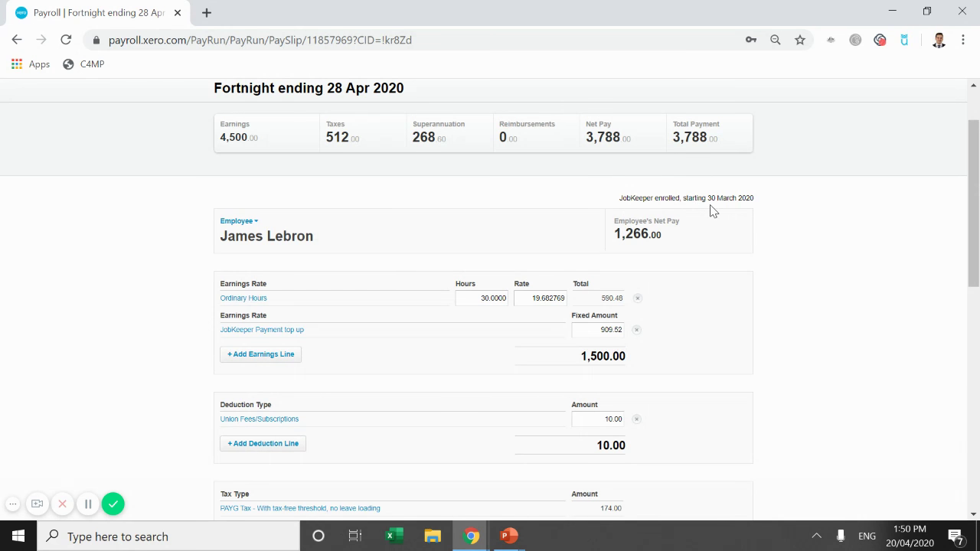
scroll(741, 209, "down", 1)
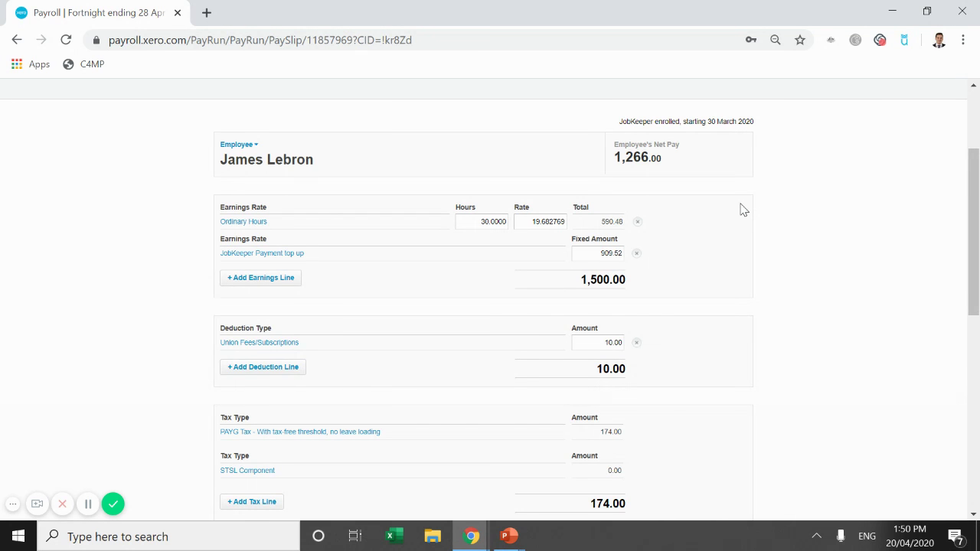
scroll(742, 210, "up", 2)
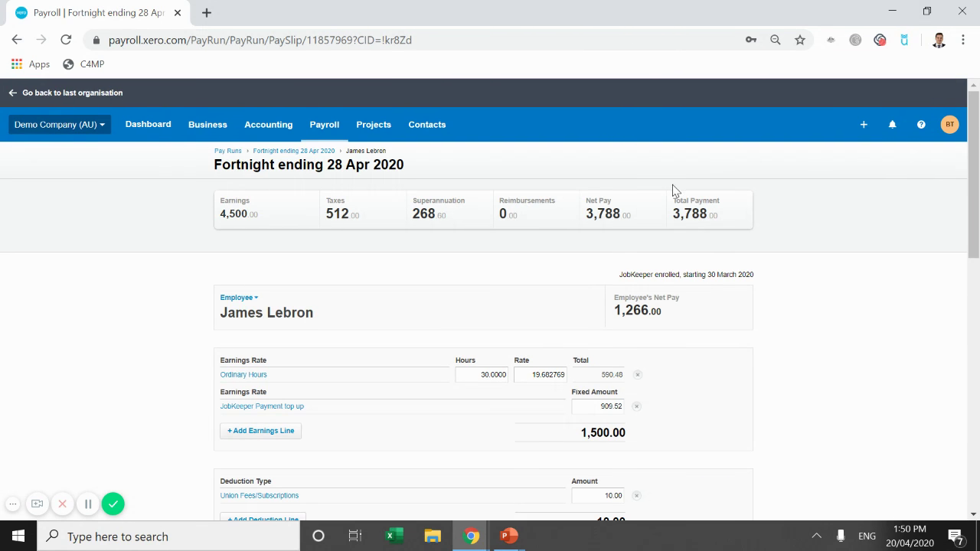
scroll(648, 271, "down", 3)
scroll(621, 272, "up", 2)
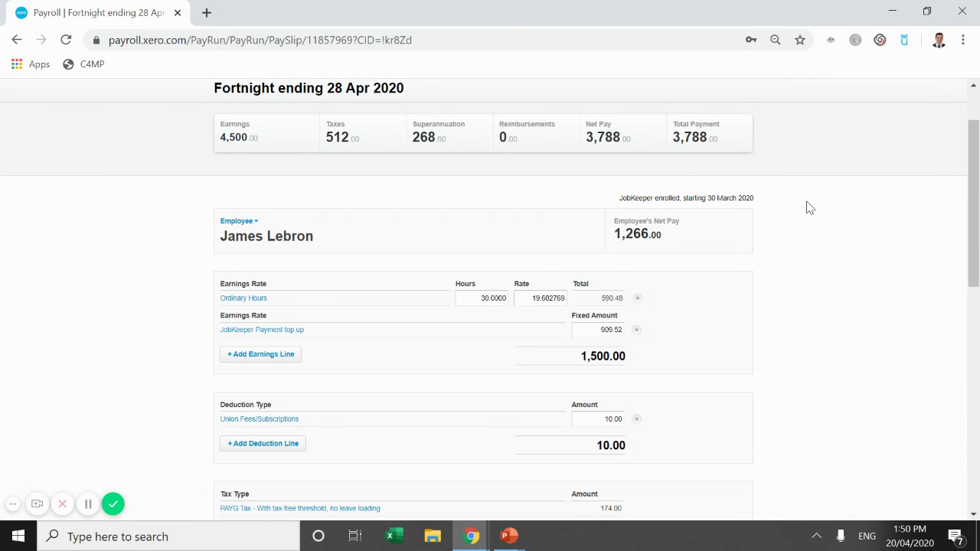
scroll(468, 221, "down", 8)
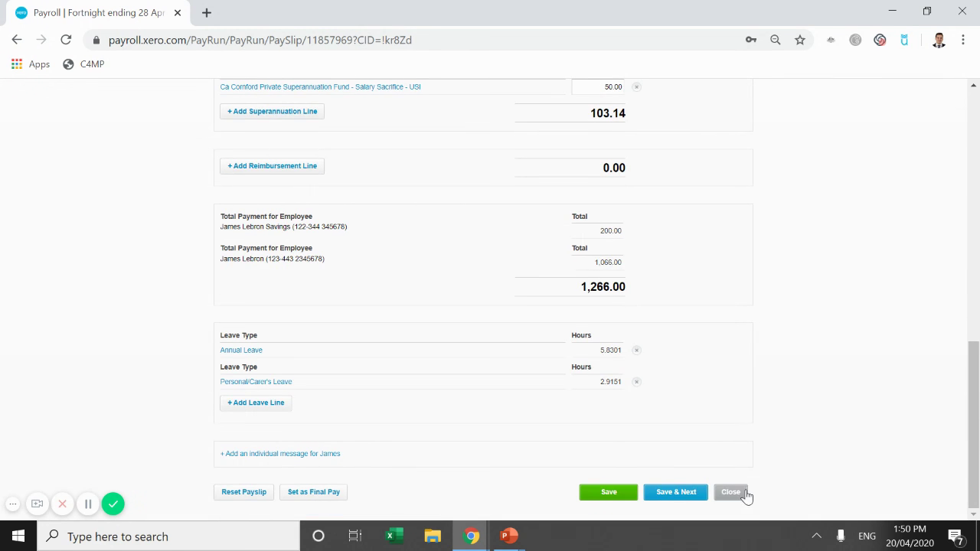
left_click(745, 495)
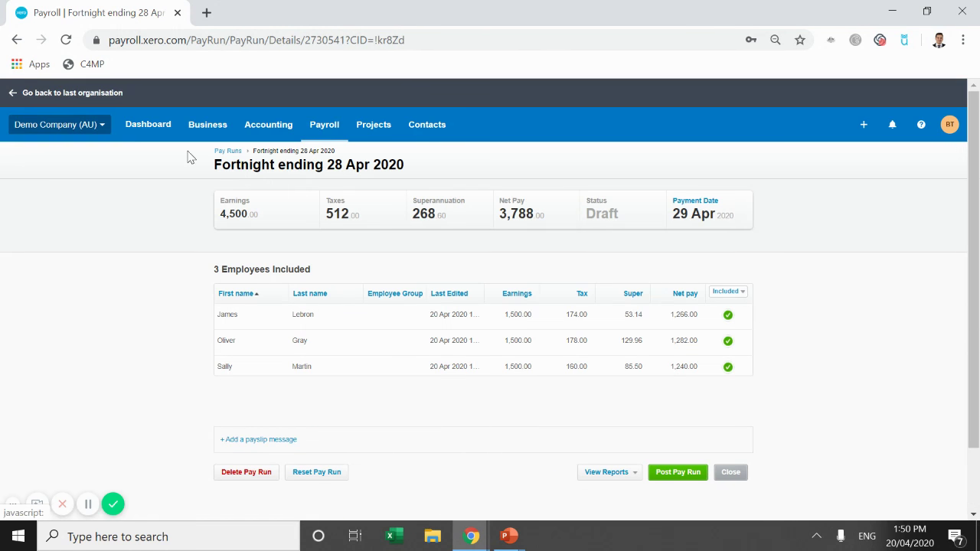
Step: Leave the draft 28 Apr pay run for the Demo Company (AU) dashboard, dismissing the intro banner and Getting Started tip
left_click(145, 126)
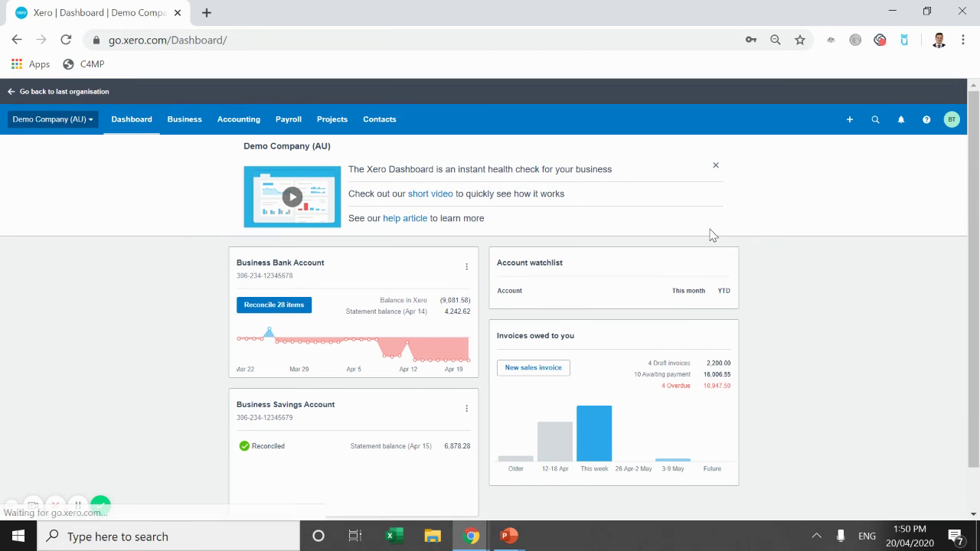
left_click_drag(710, 235, 713, 169)
left_click(716, 166)
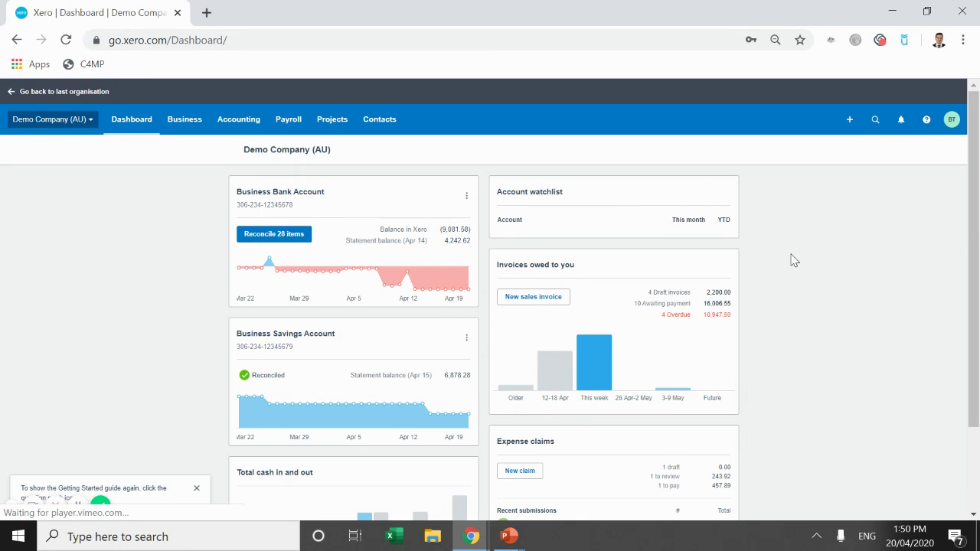
scroll(794, 260, "down", 2)
scroll(794, 261, "up", 3)
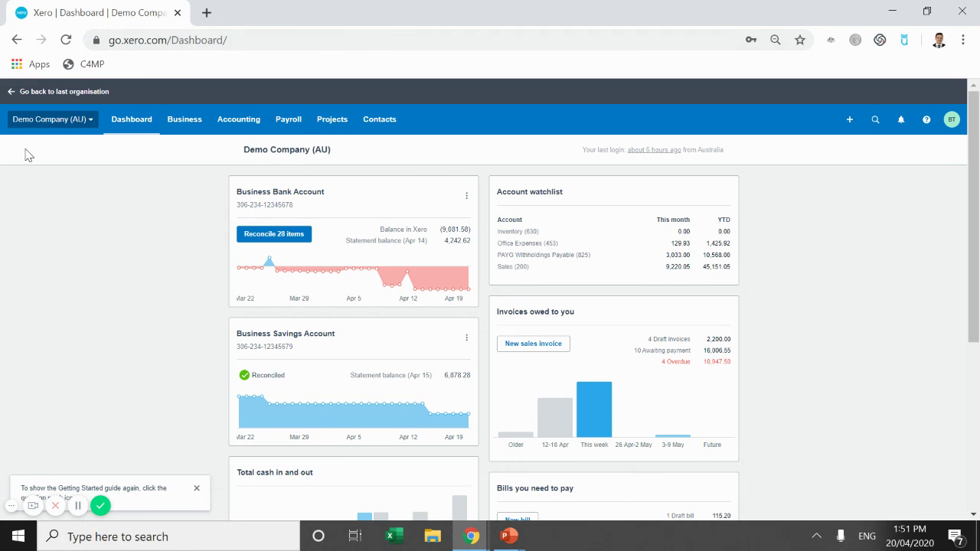
mouse_move(453, 398)
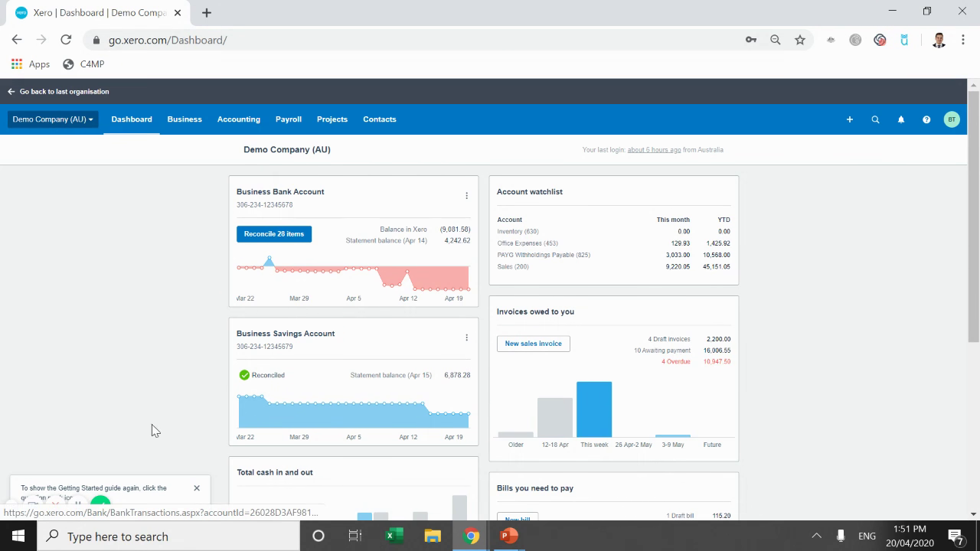
left_click(196, 489)
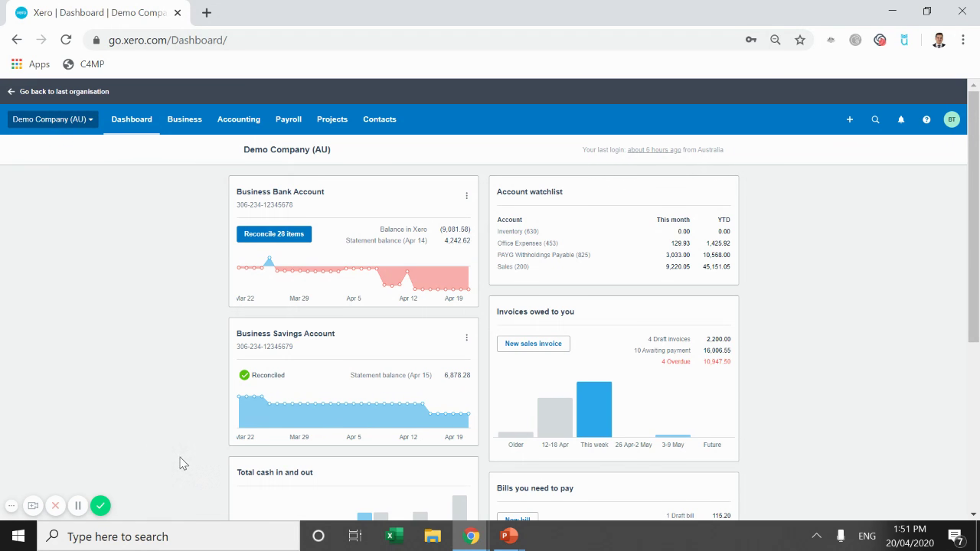